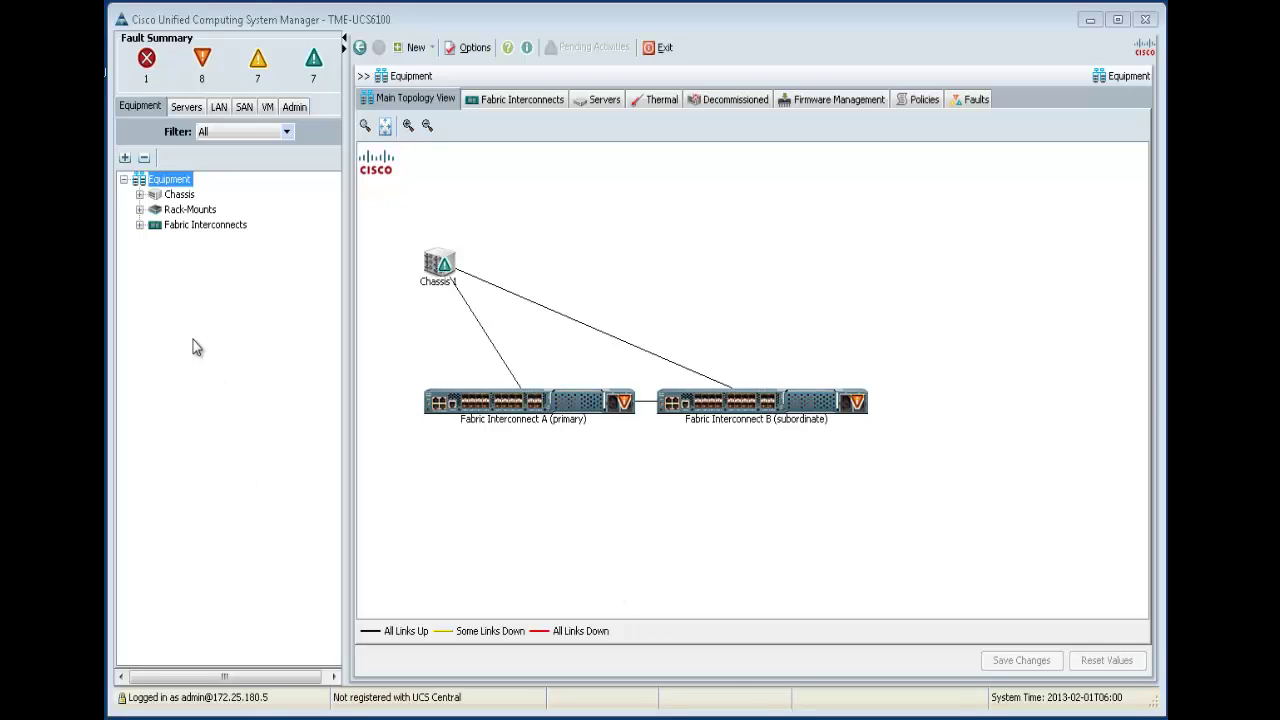
- Under LAN Policies > root, add vNIC template eth0 with VLAN v1000 and MAC pool default-macpl
click(218, 106)
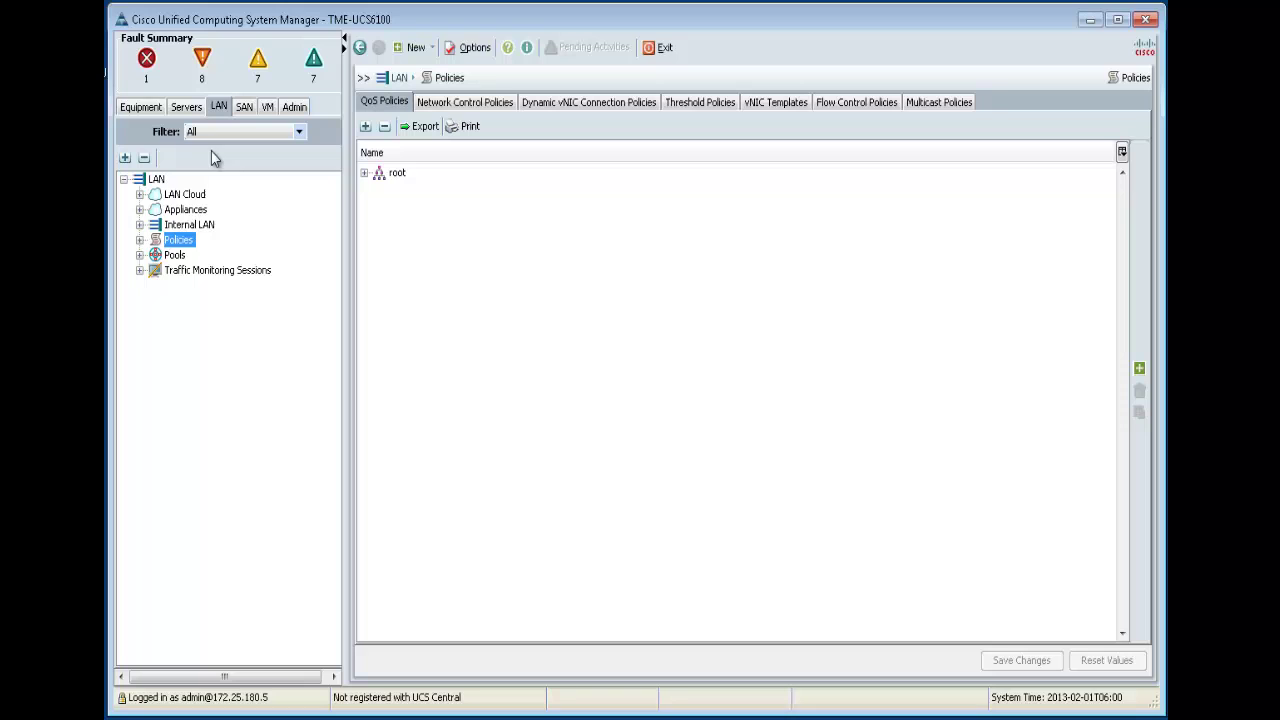
click(140, 240)
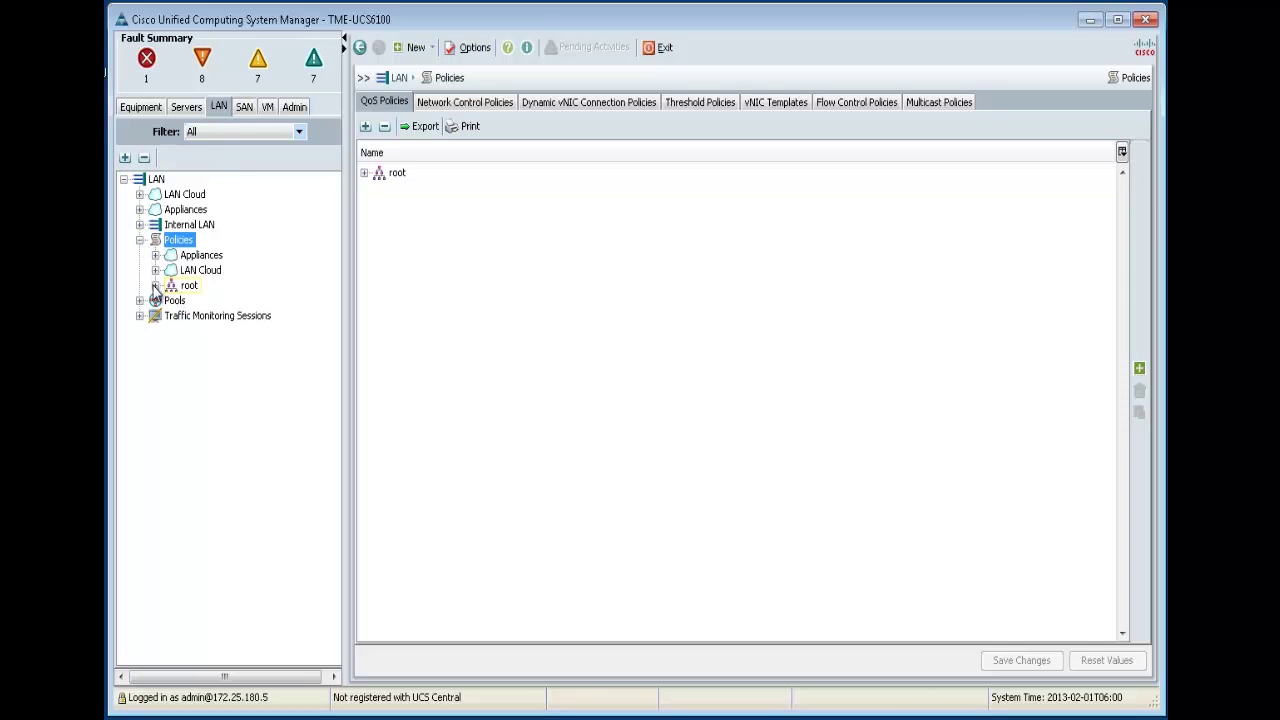
click(155, 286)
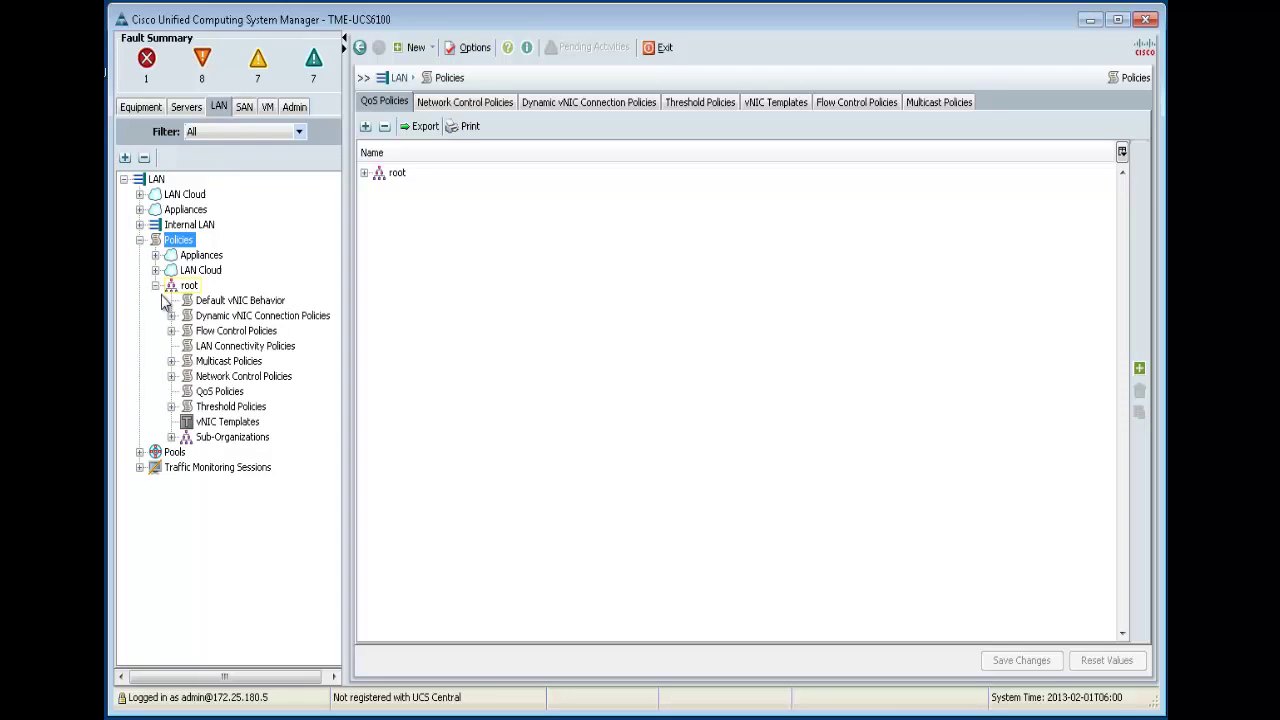
click(206, 423)
right_click(214, 425)
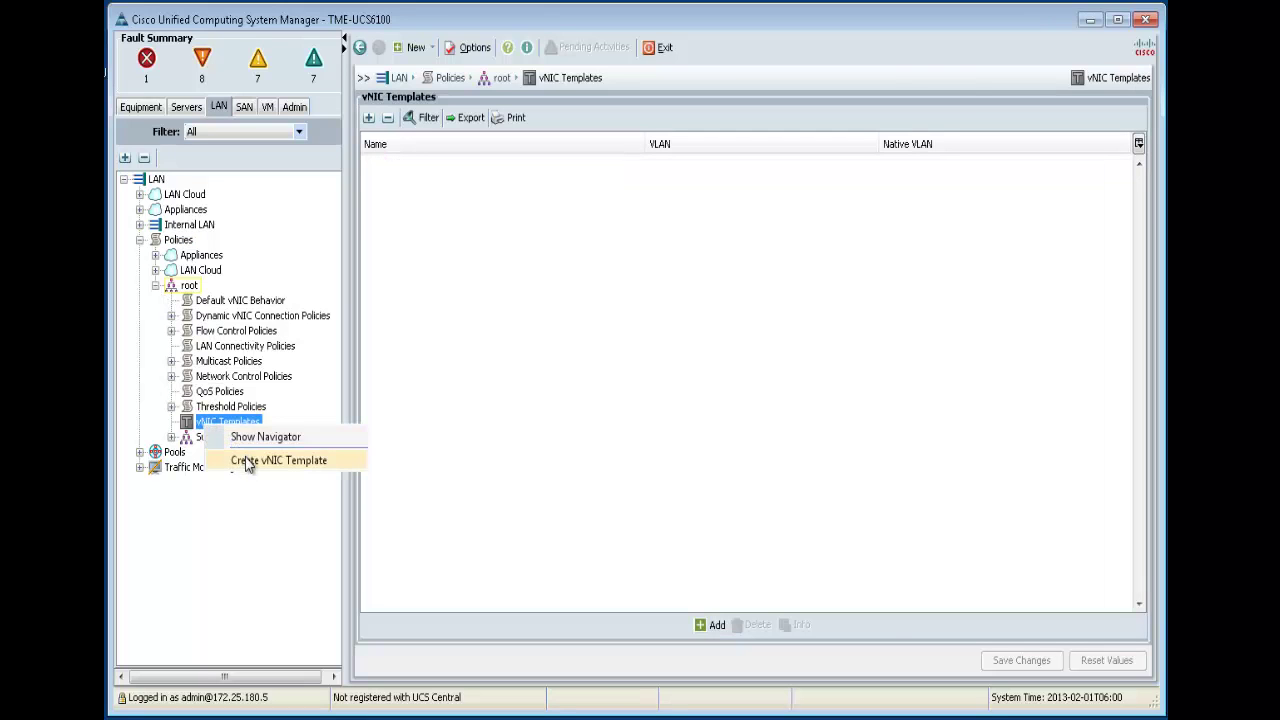
click(248, 461)
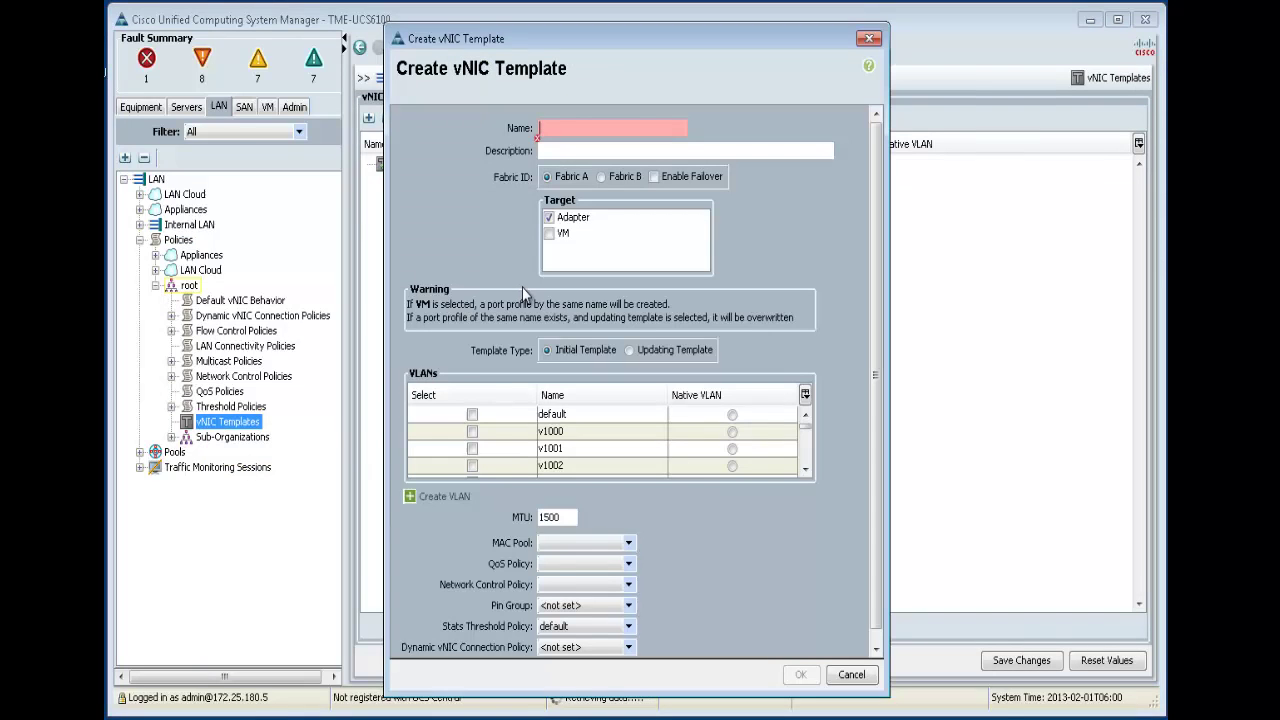
text(eth0)
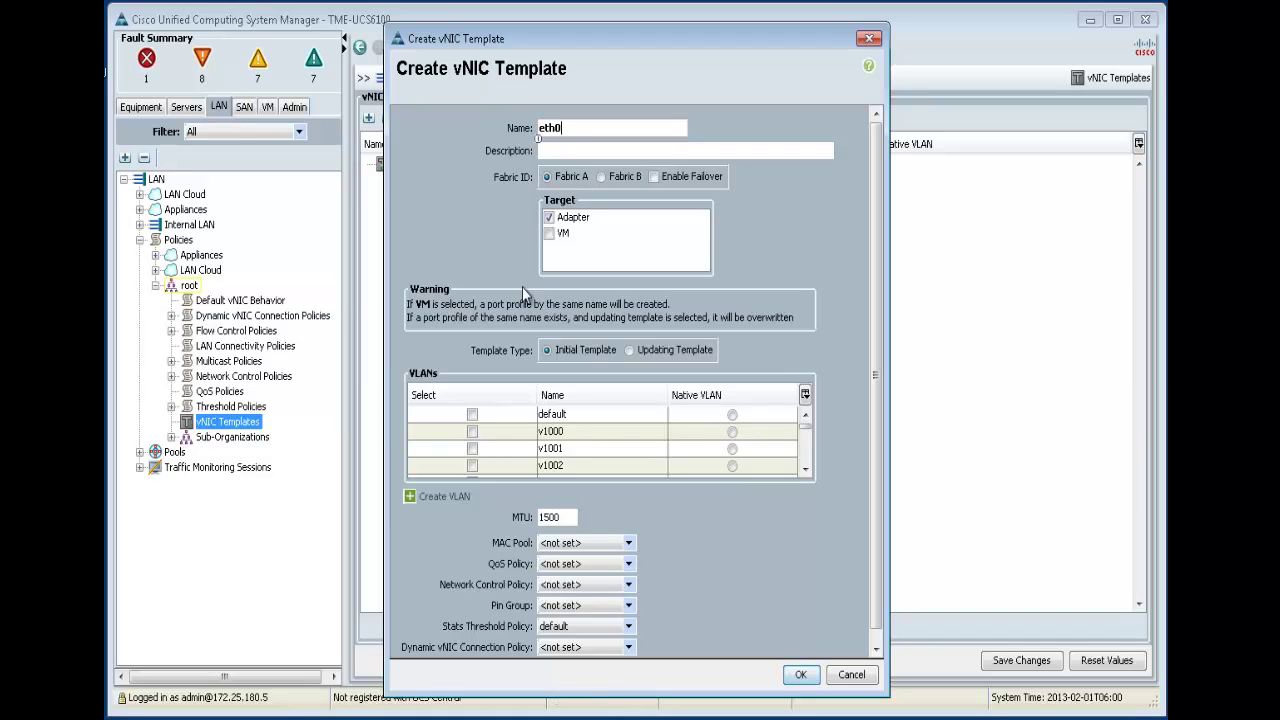
click(472, 431)
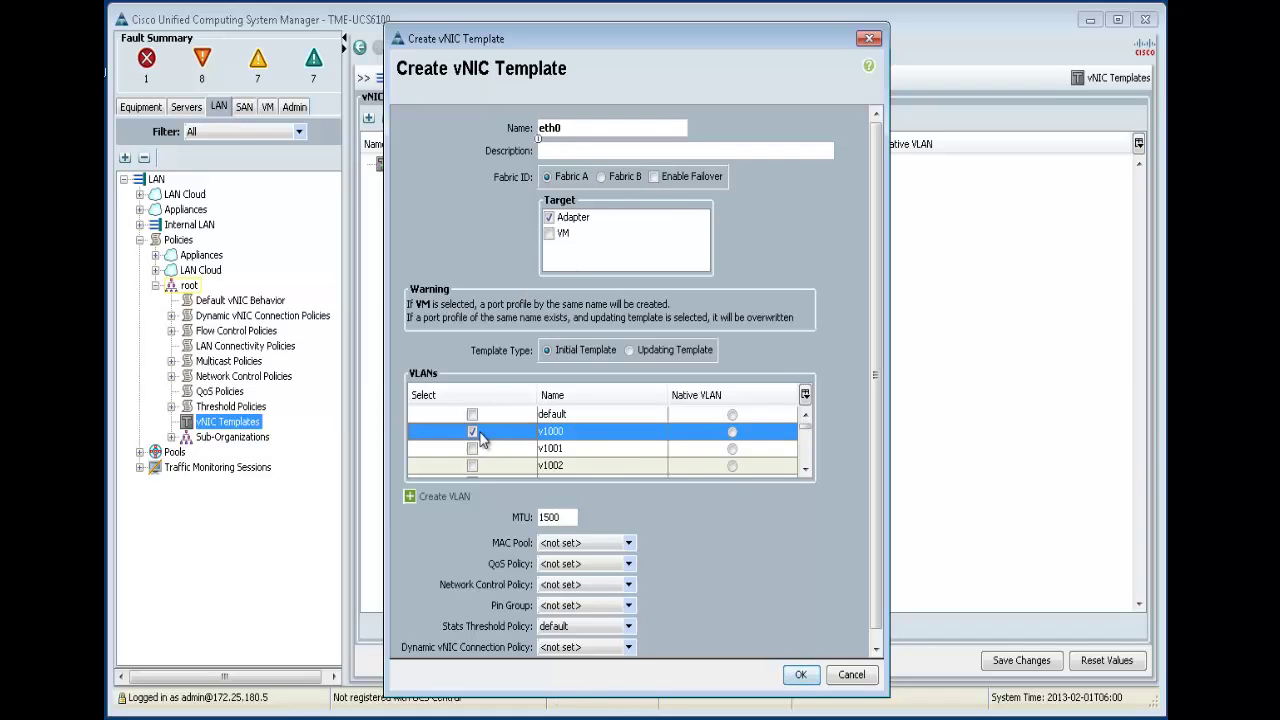
click(565, 546)
click(568, 590)
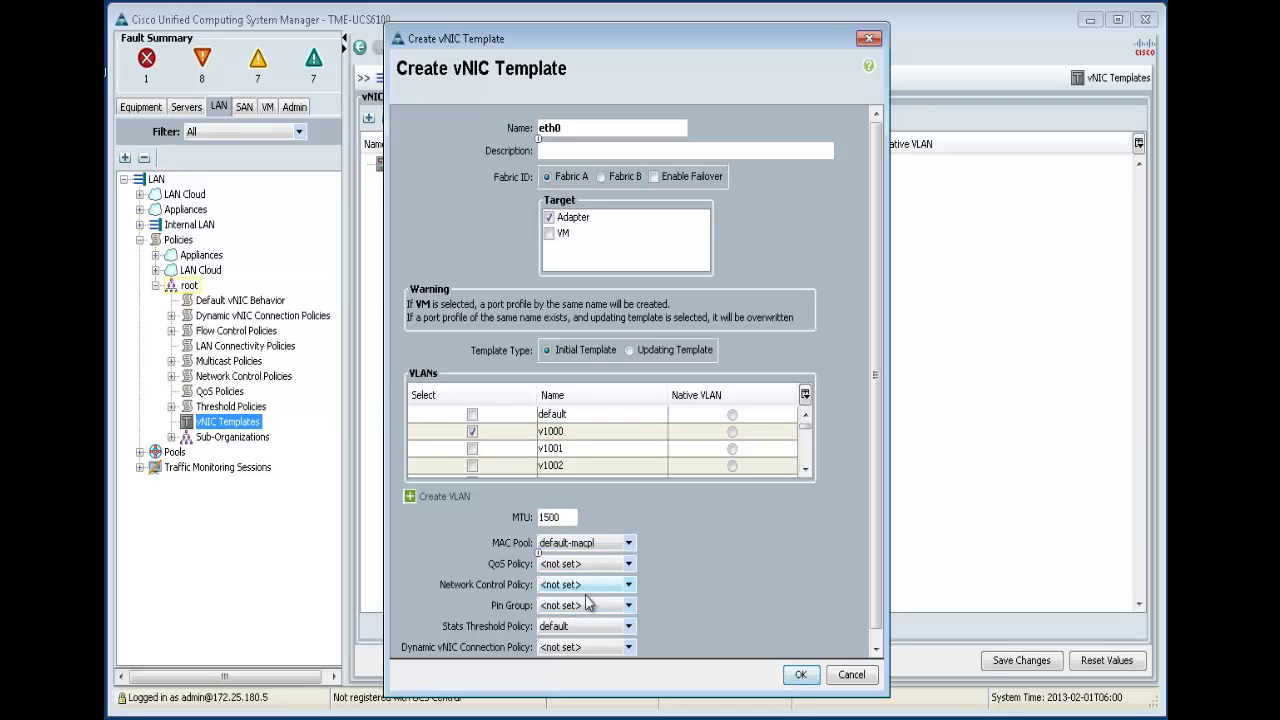
click(802, 677)
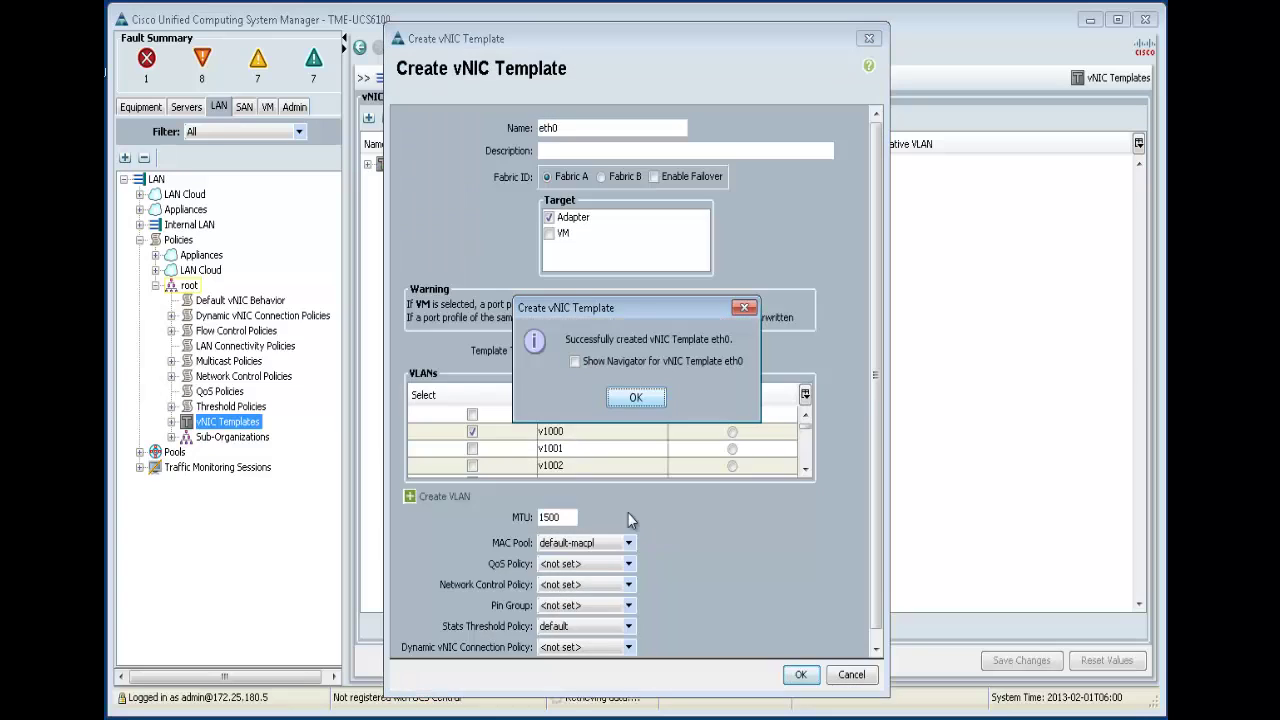
- Create vNIC template eth1 on Fabric B with VLAN v1001 and MAC pool default-macpl
click(641, 399)
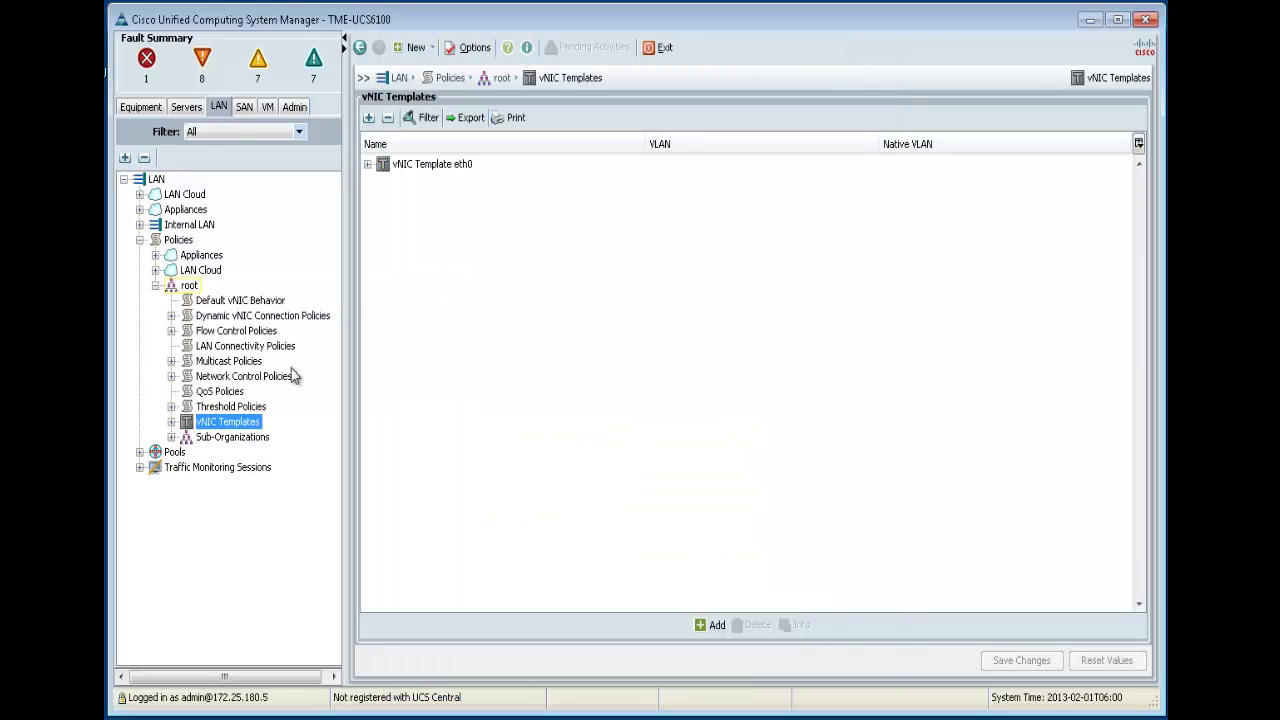
click(171, 421)
right_click(250, 436)
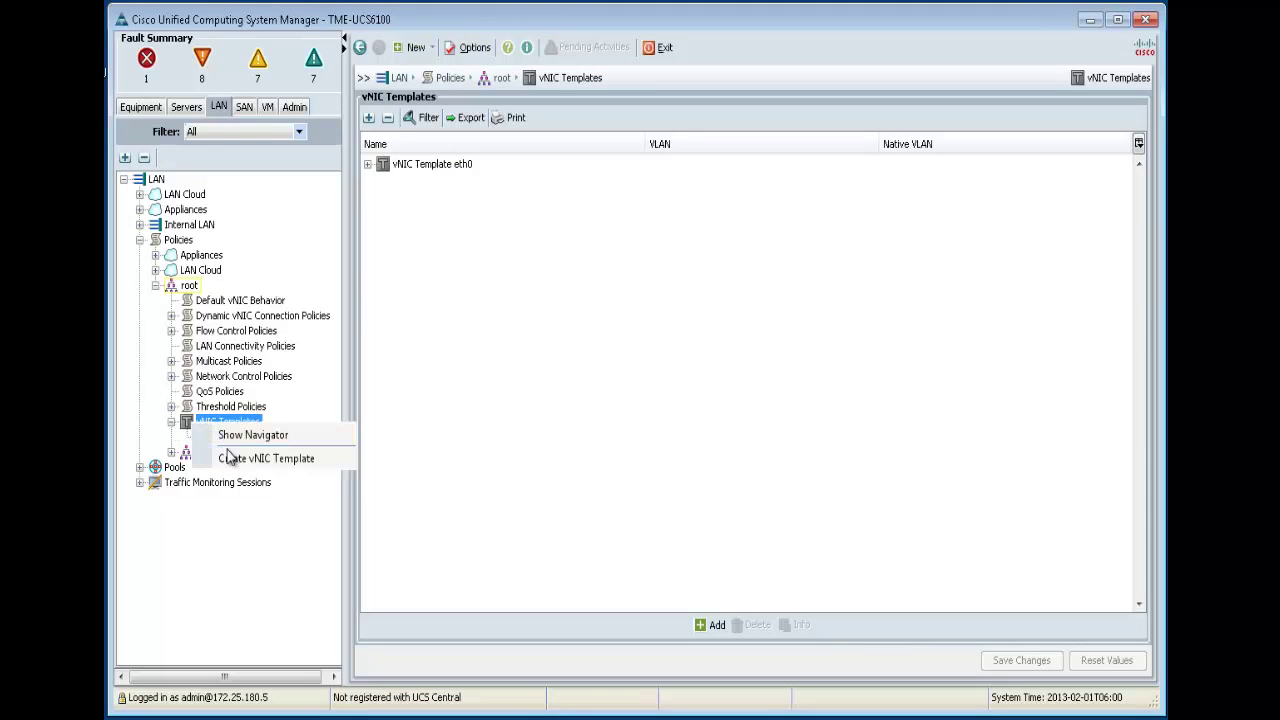
click(283, 434)
text(eth1)
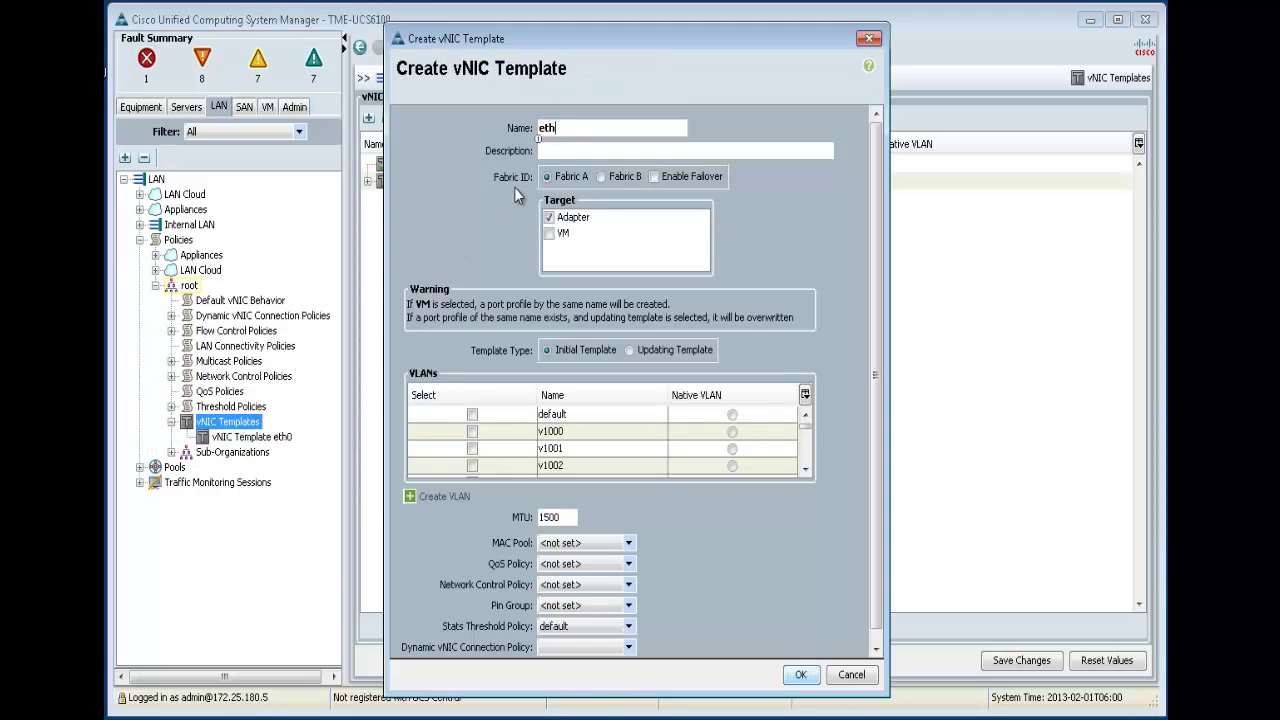
click(601, 176)
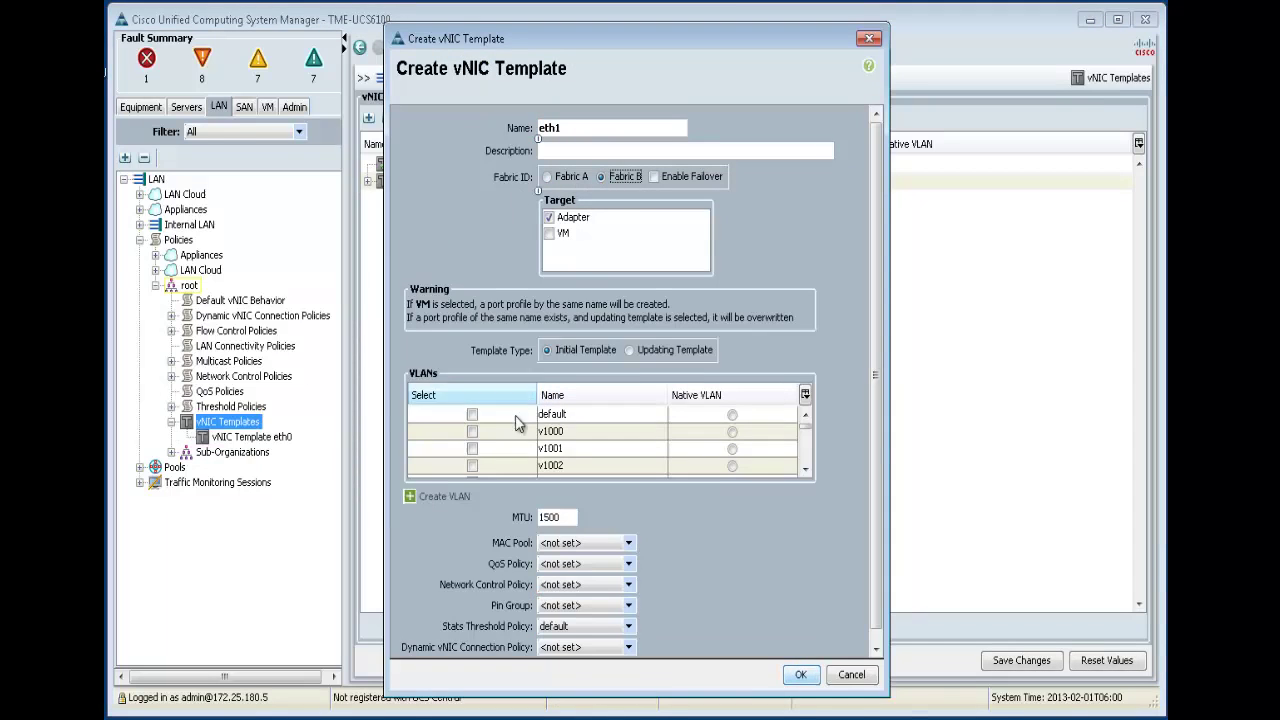
click(473, 449)
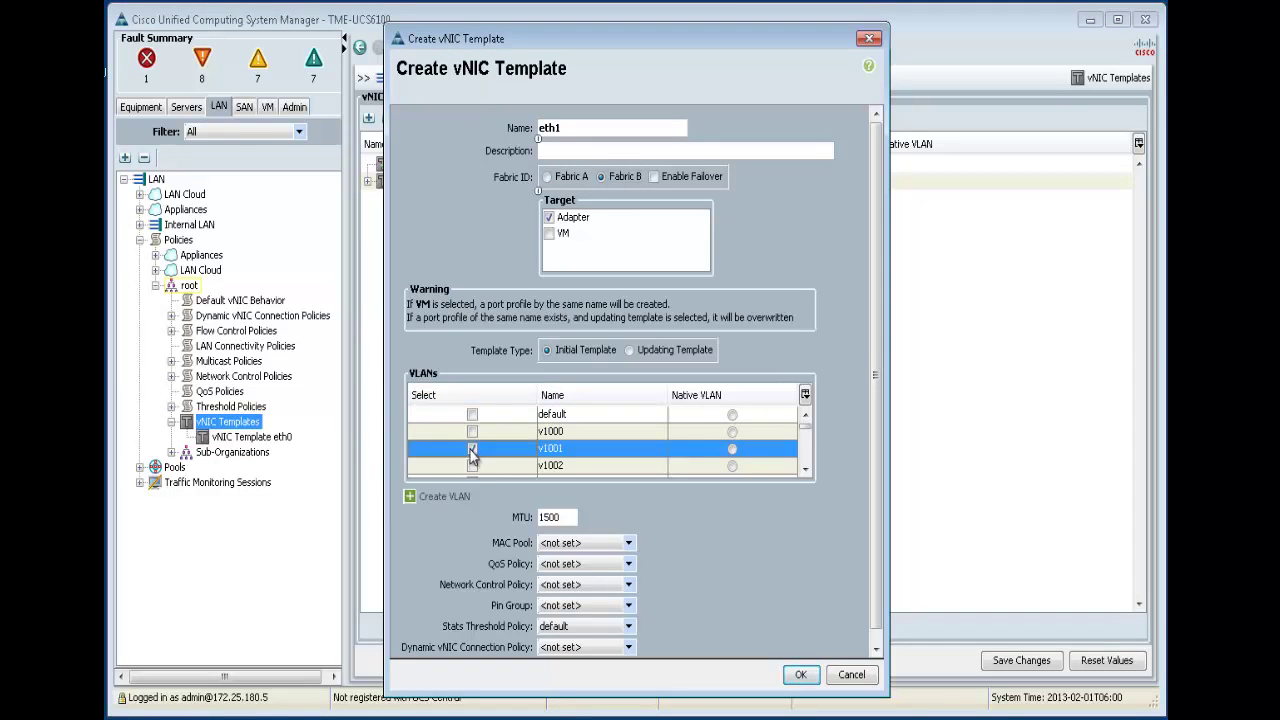
click(626, 547)
click(575, 588)
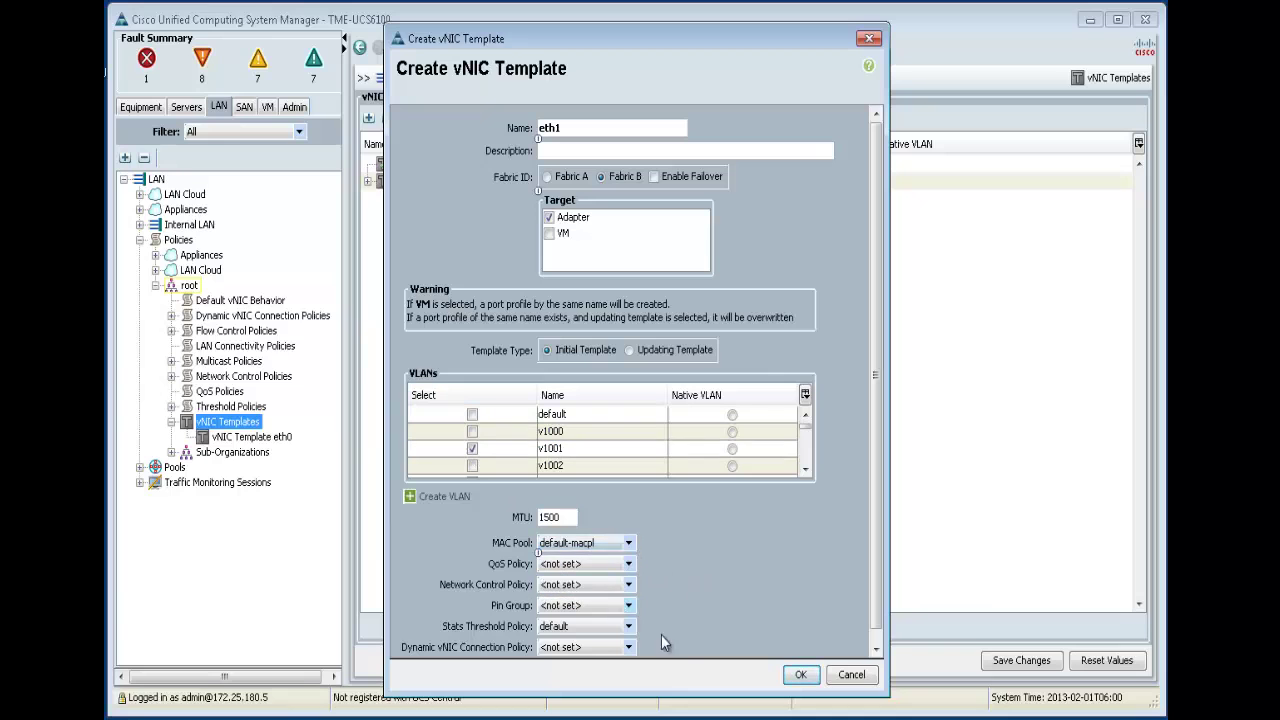
click(797, 676)
- Create vNIC template eth3 with VLAN v1002 and MAC pool default-macpl
click(657, 408)
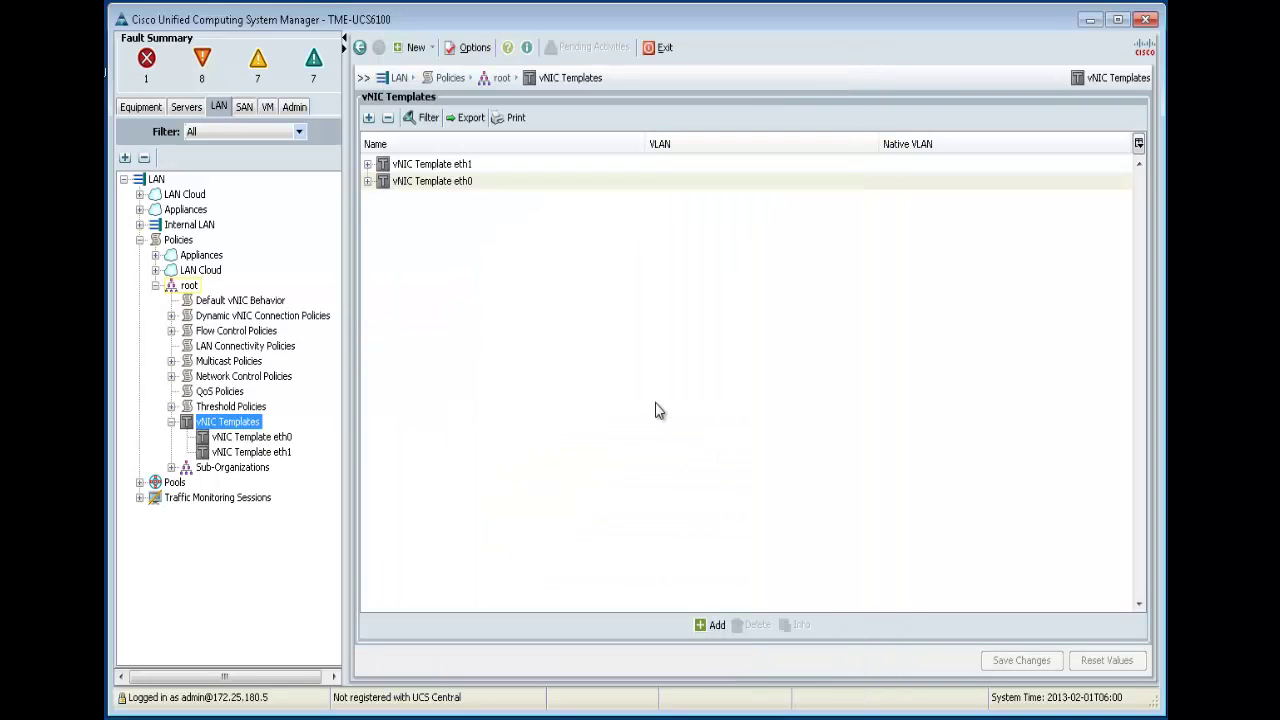
right_click(250, 426)
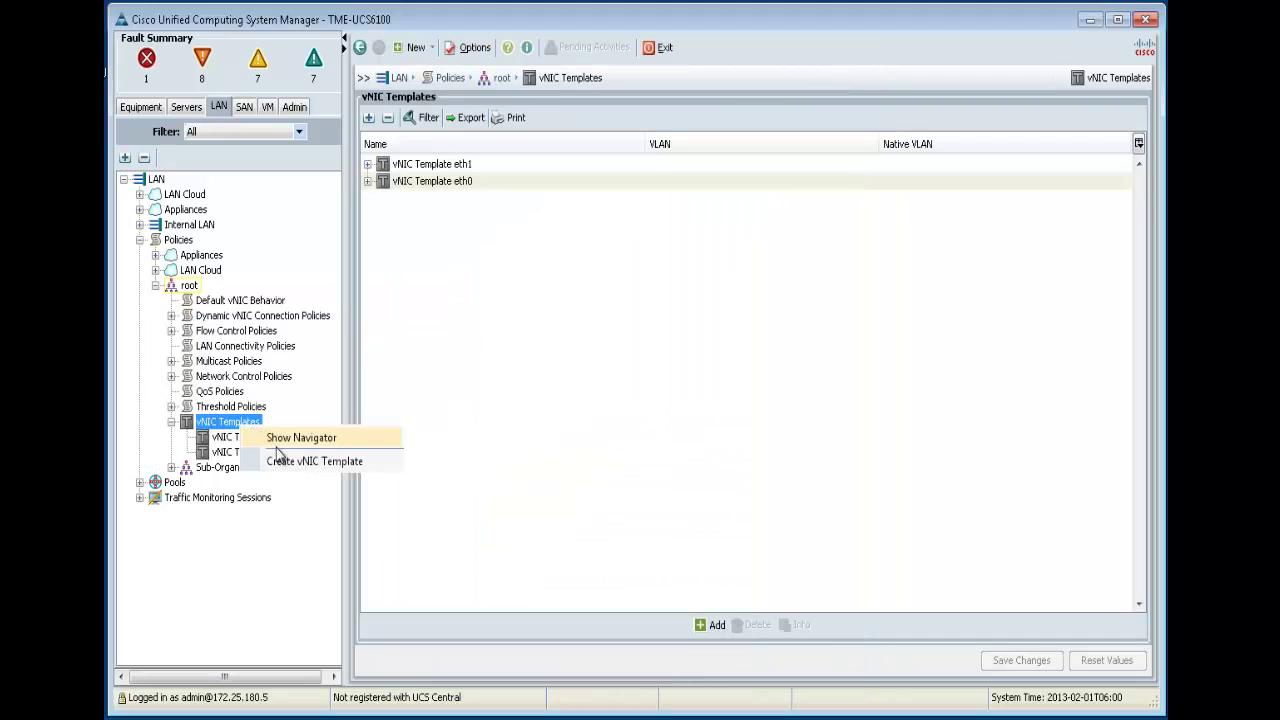
click(280, 459)
text(eth3)
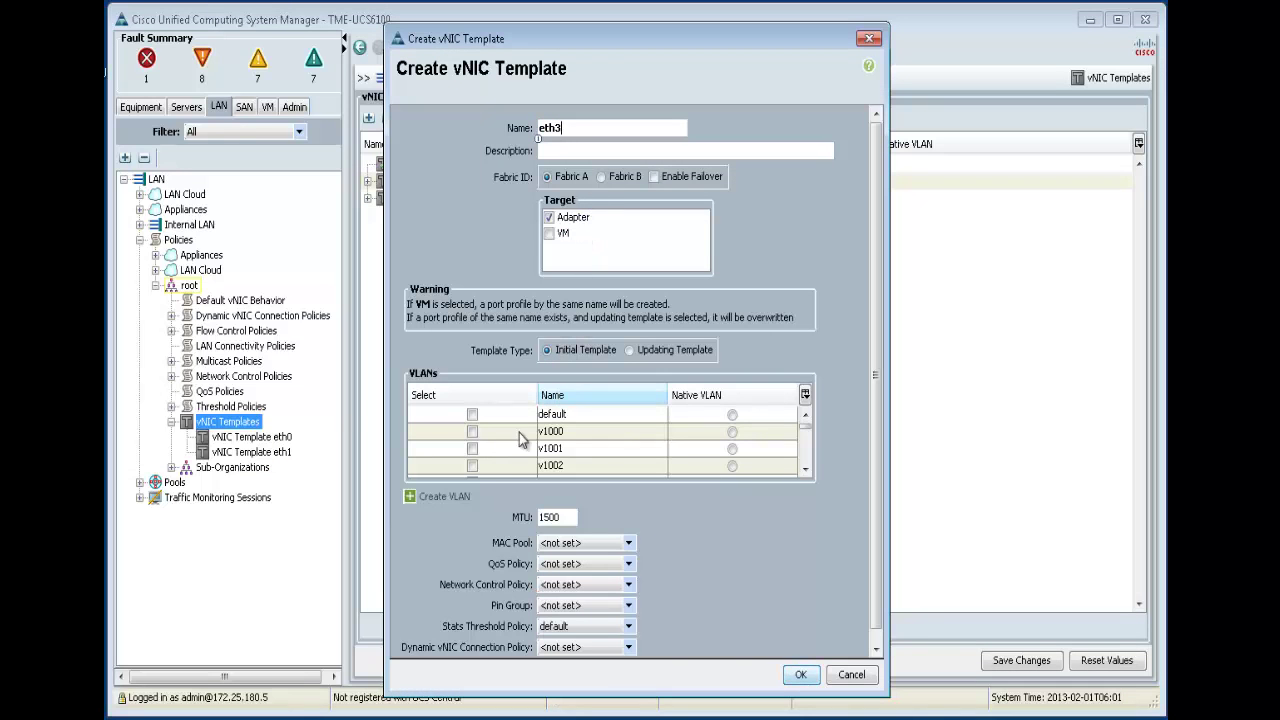
click(473, 466)
click(580, 542)
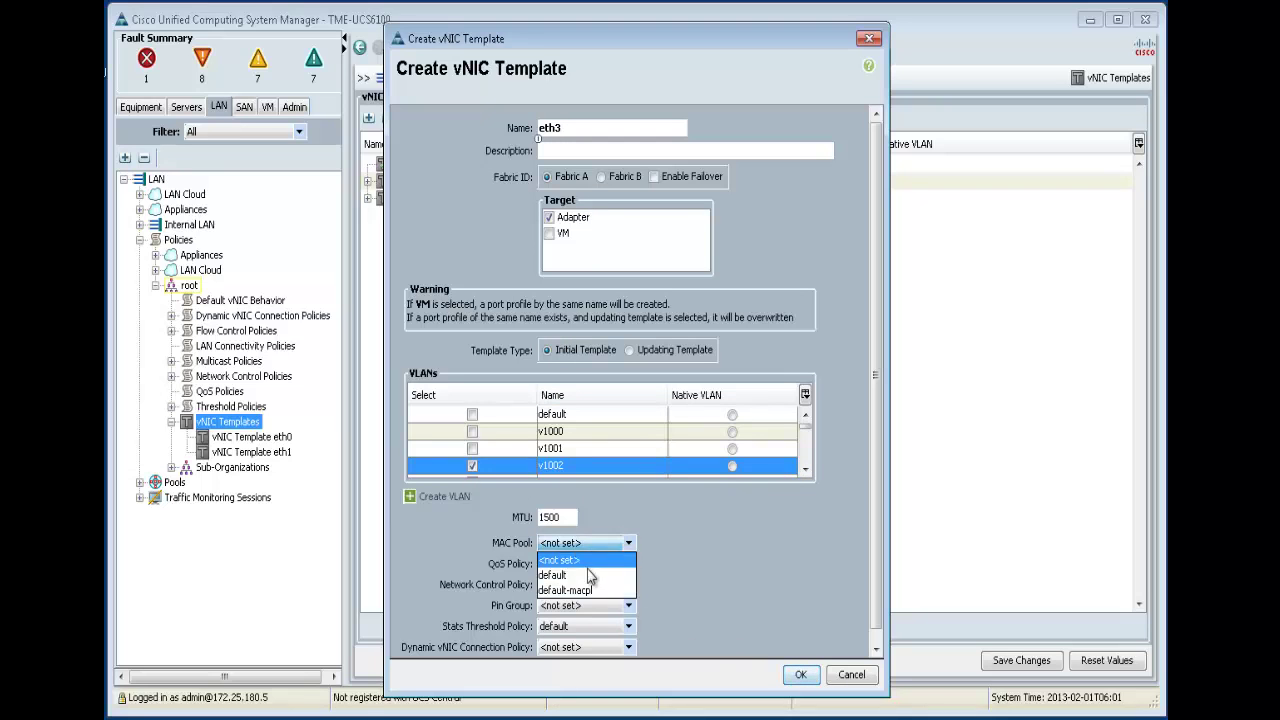
click(596, 594)
click(800, 674)
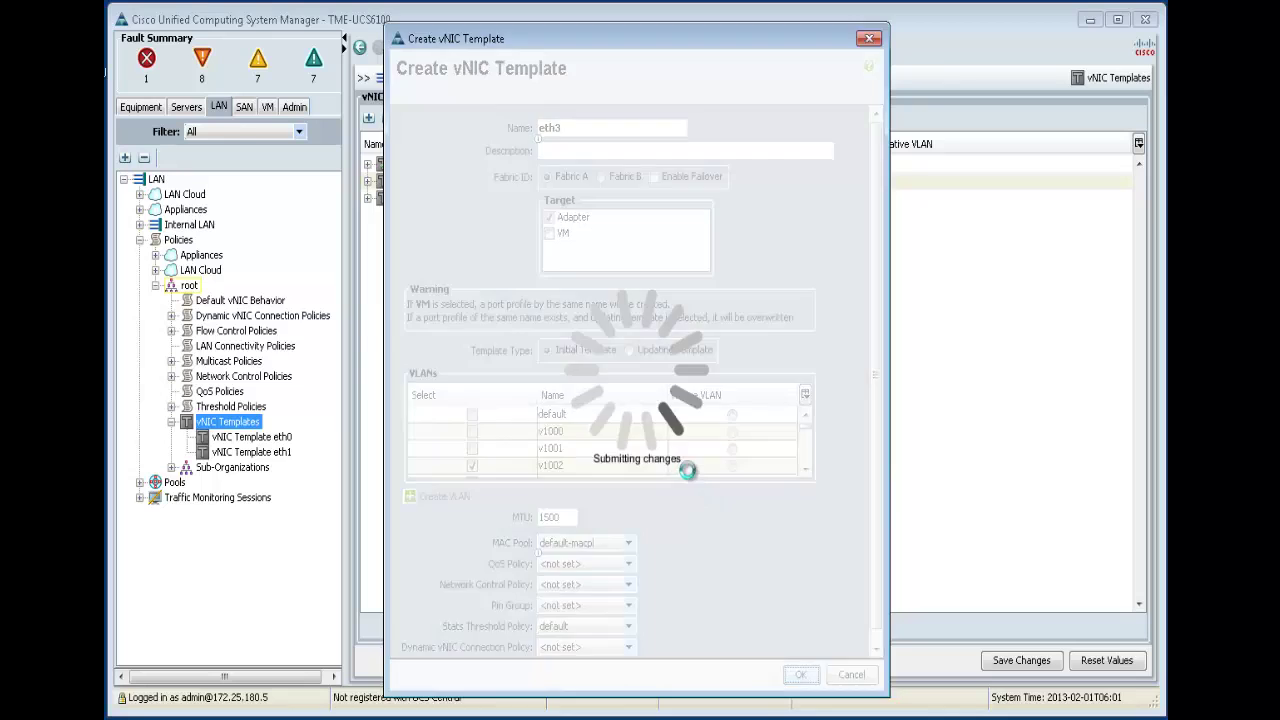
key(Return)
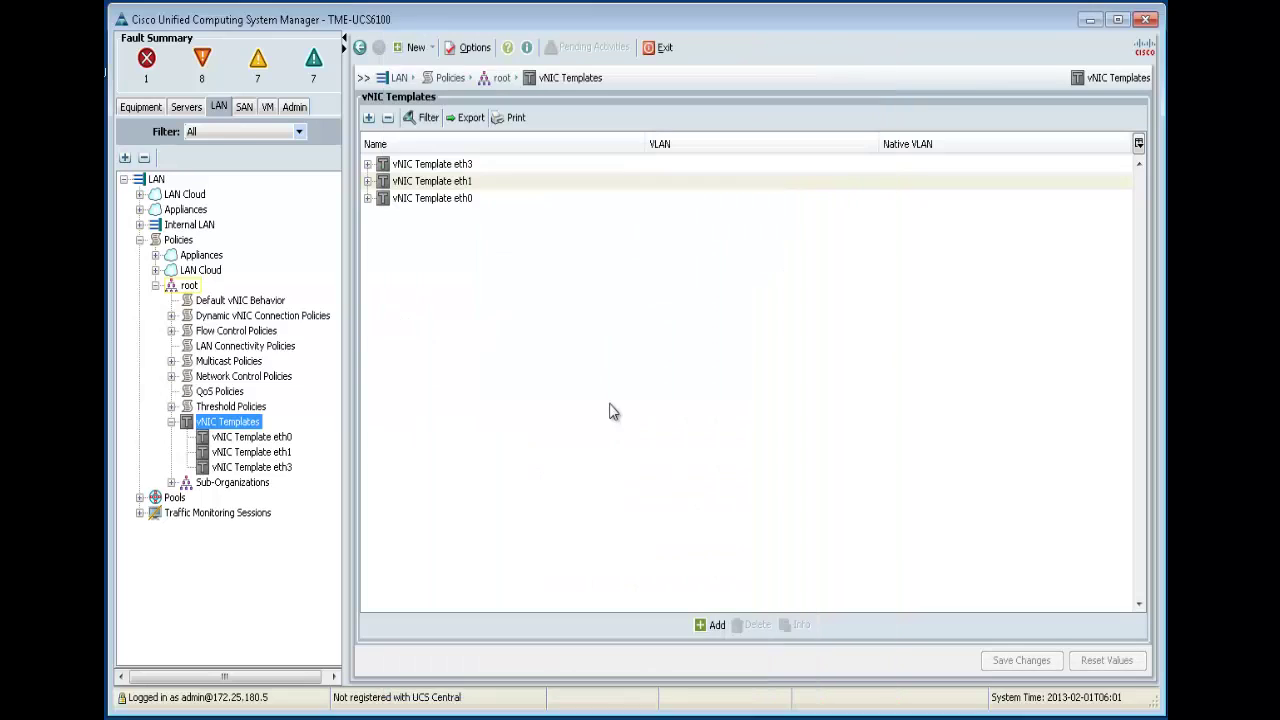
- Create vNIC template eth4 on Fabric B with failover enabled and MAC pool default-macpl
right_click(256, 424)
click(272, 457)
text(eth4)
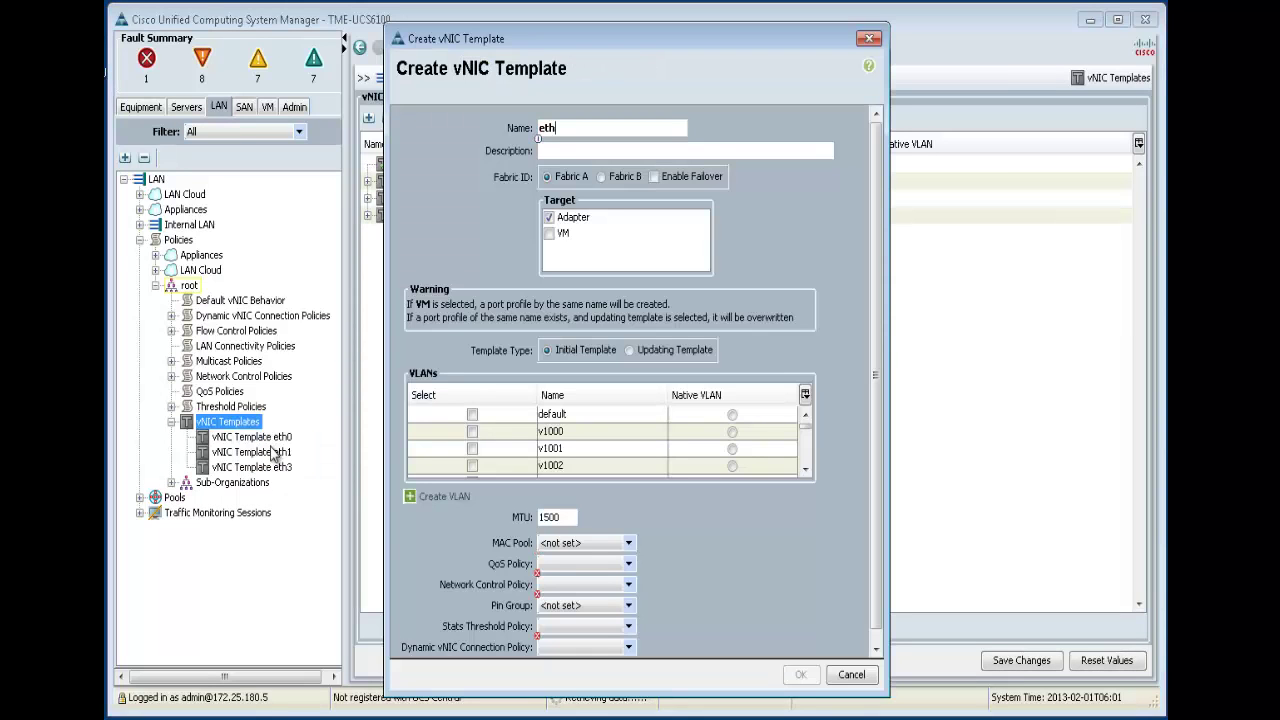
click(604, 182)
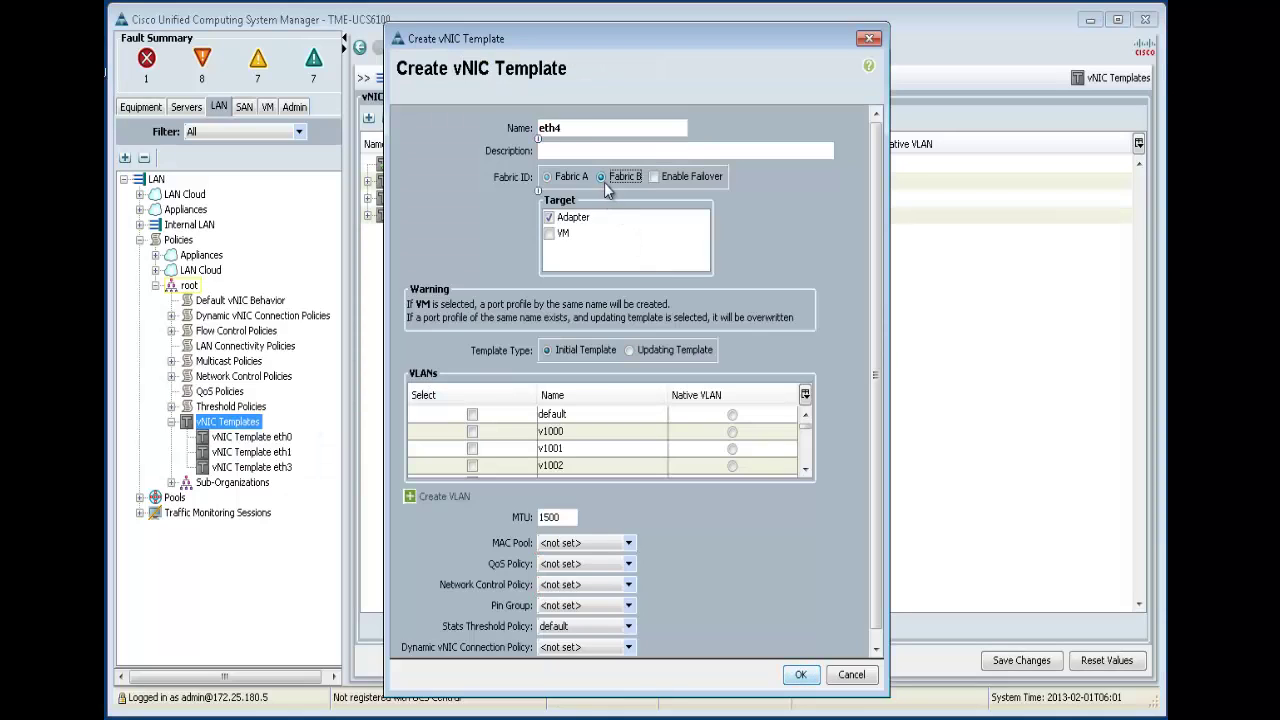
click(629, 543)
click(585, 592)
click(653, 177)
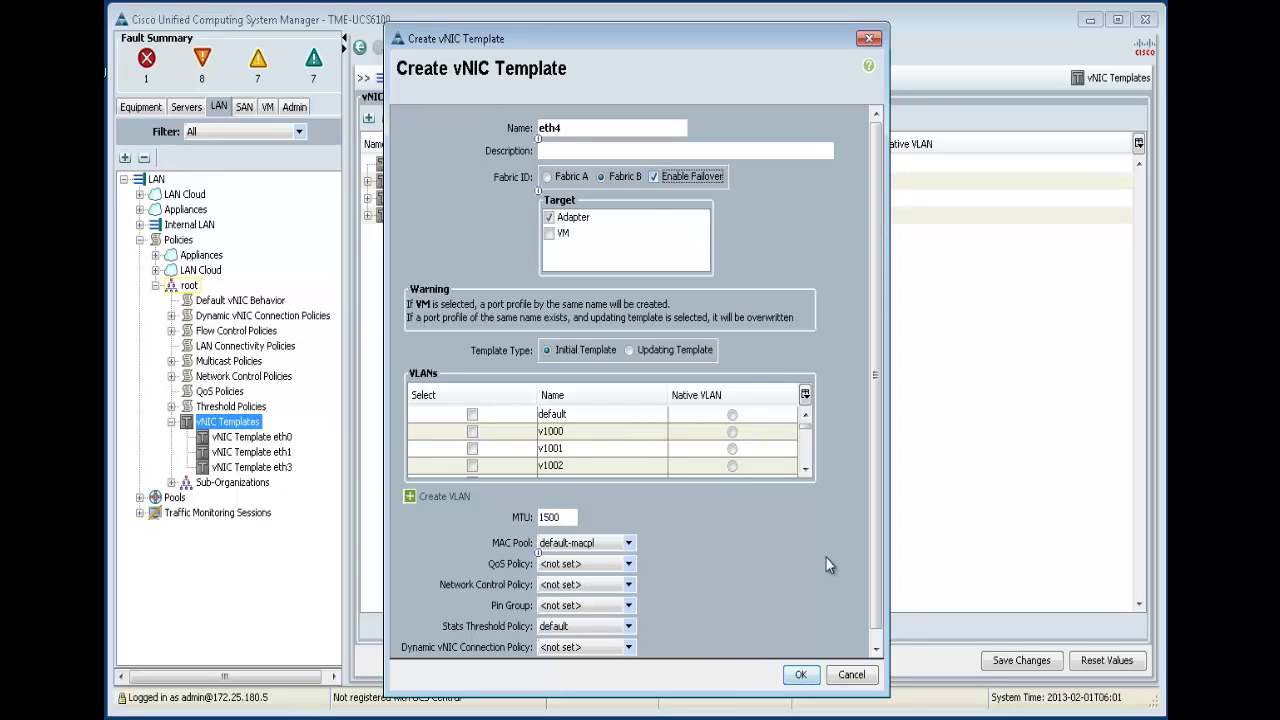
click(800, 675)
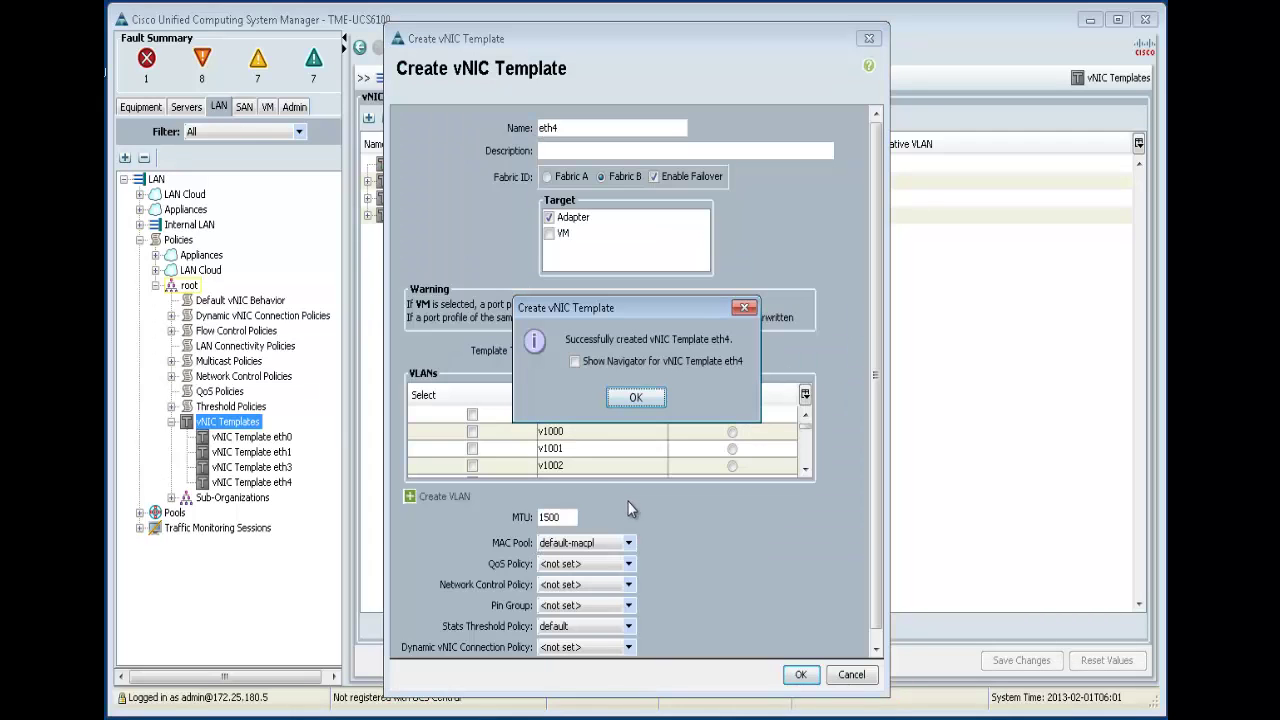
click(621, 398)
click(172, 422)
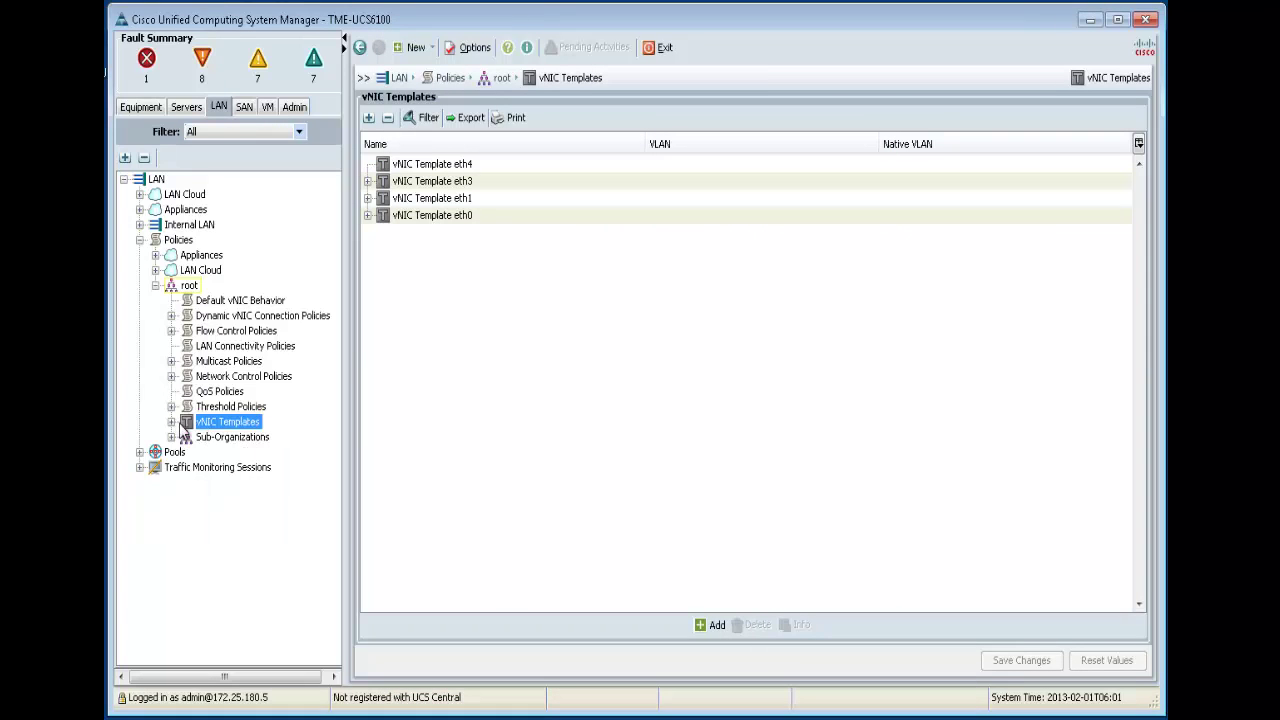
- Start LAN connectivity policy 4-port and add vNIC eth0 based on template eth0
click(222, 350)
right_click(222, 350)
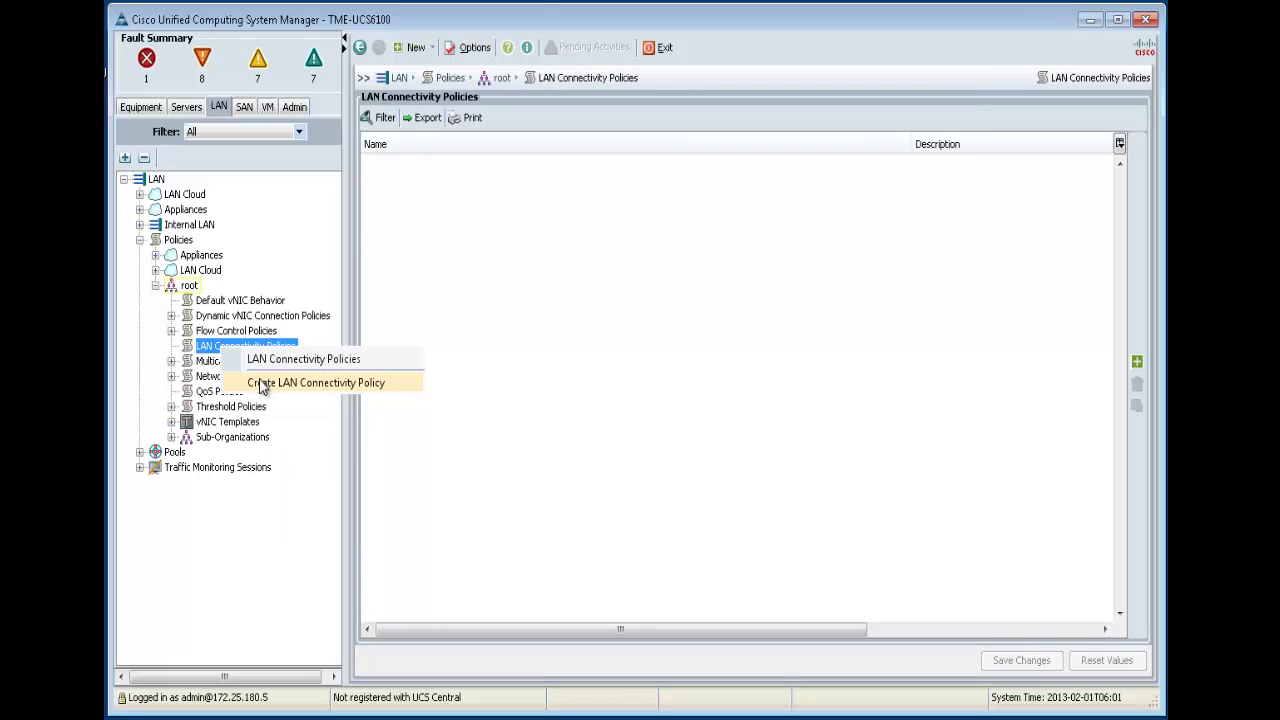
click(268, 383)
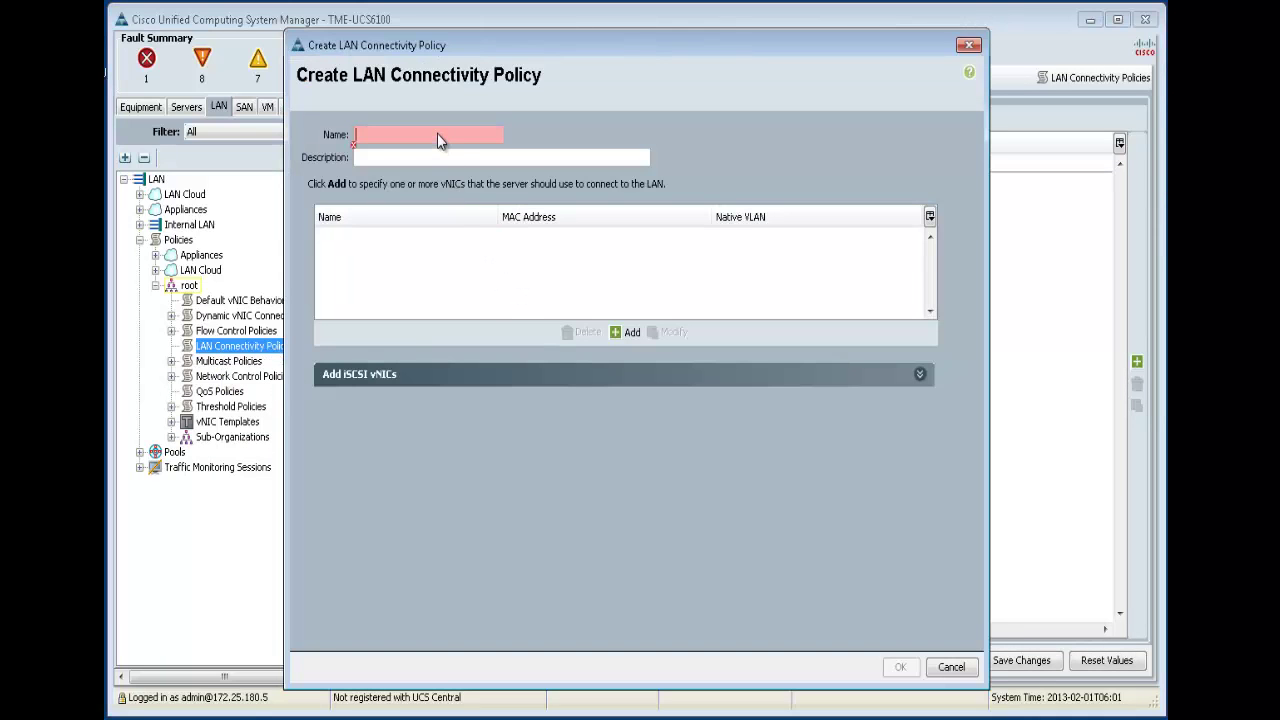
text(4-port)
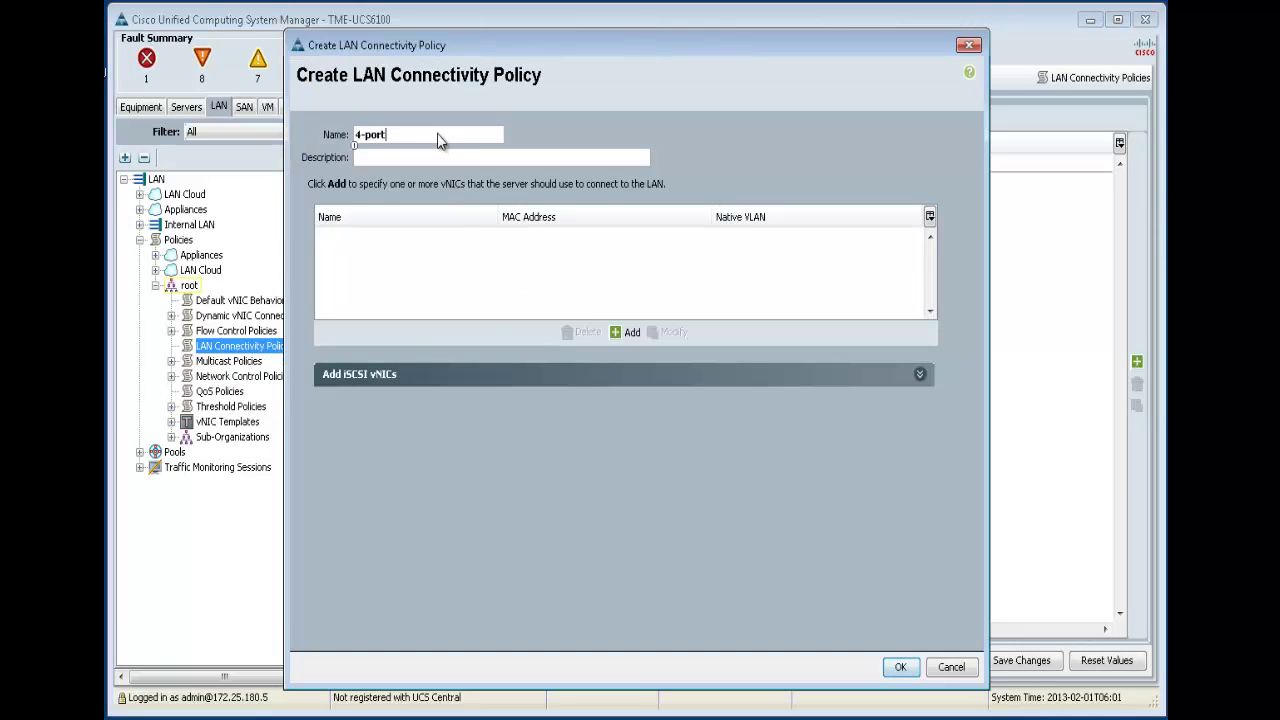
click(620, 331)
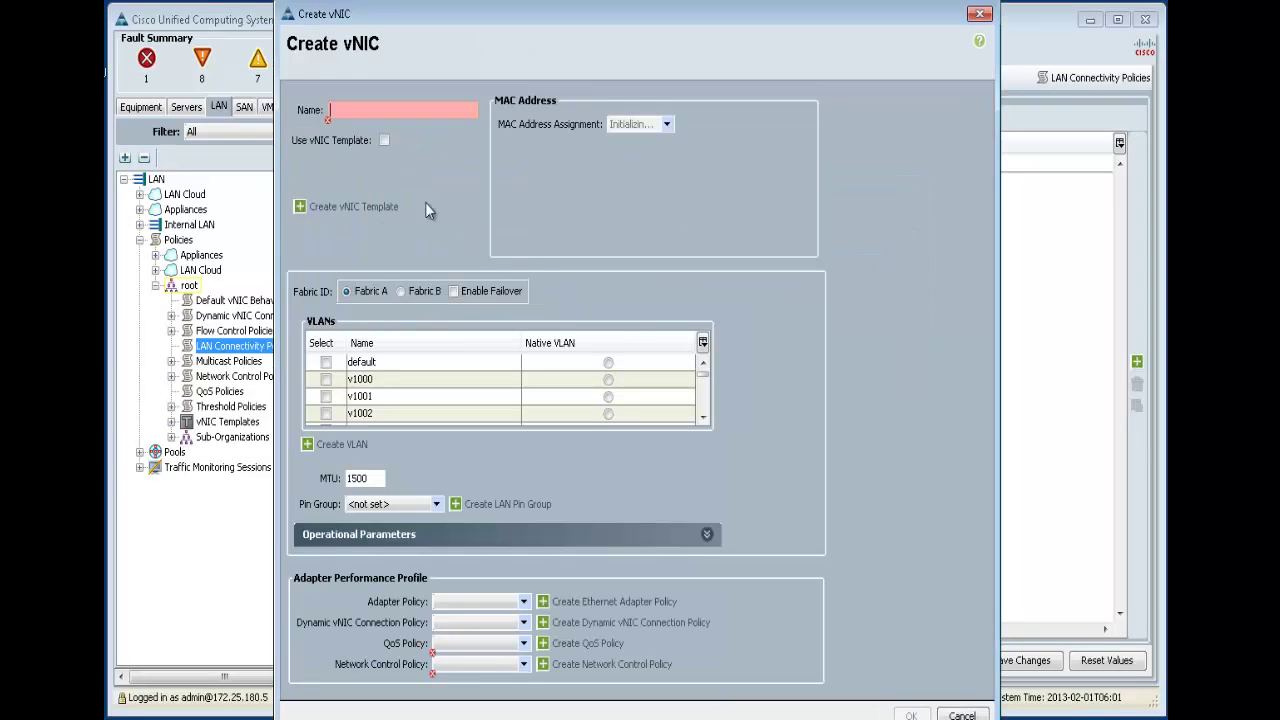
text(eth0)
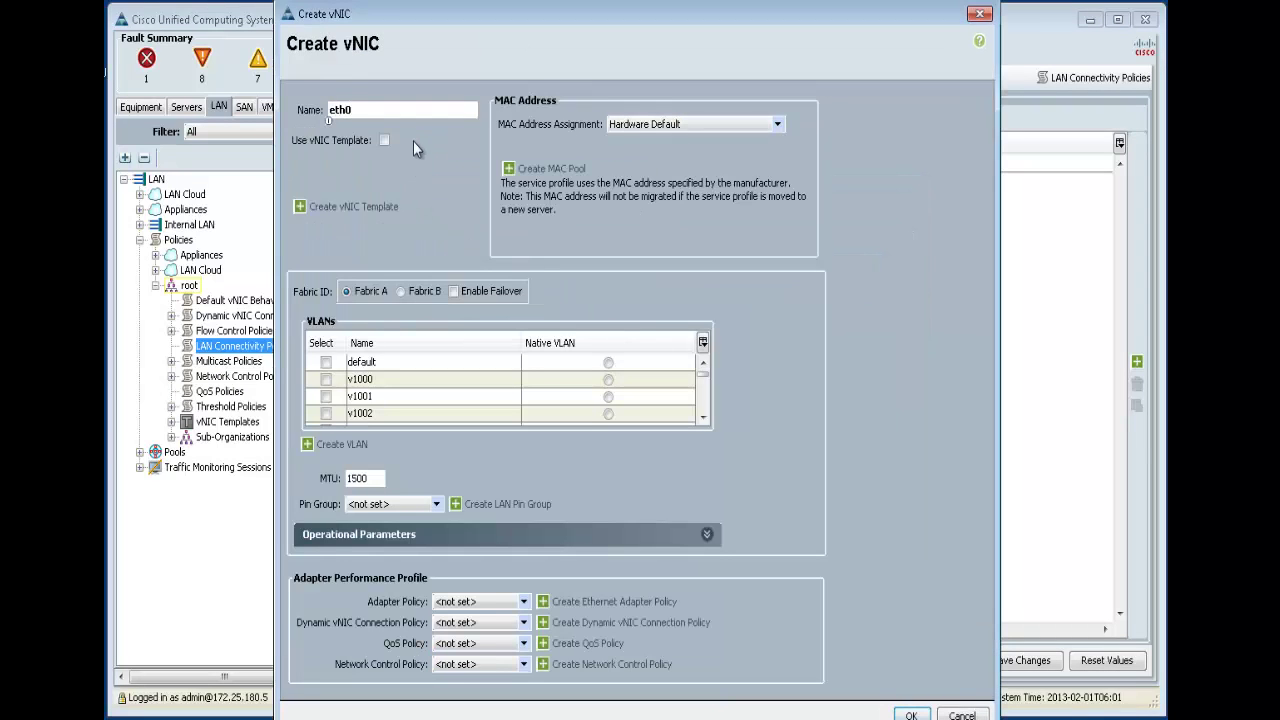
click(628, 128)
click(613, 151)
click(384, 141)
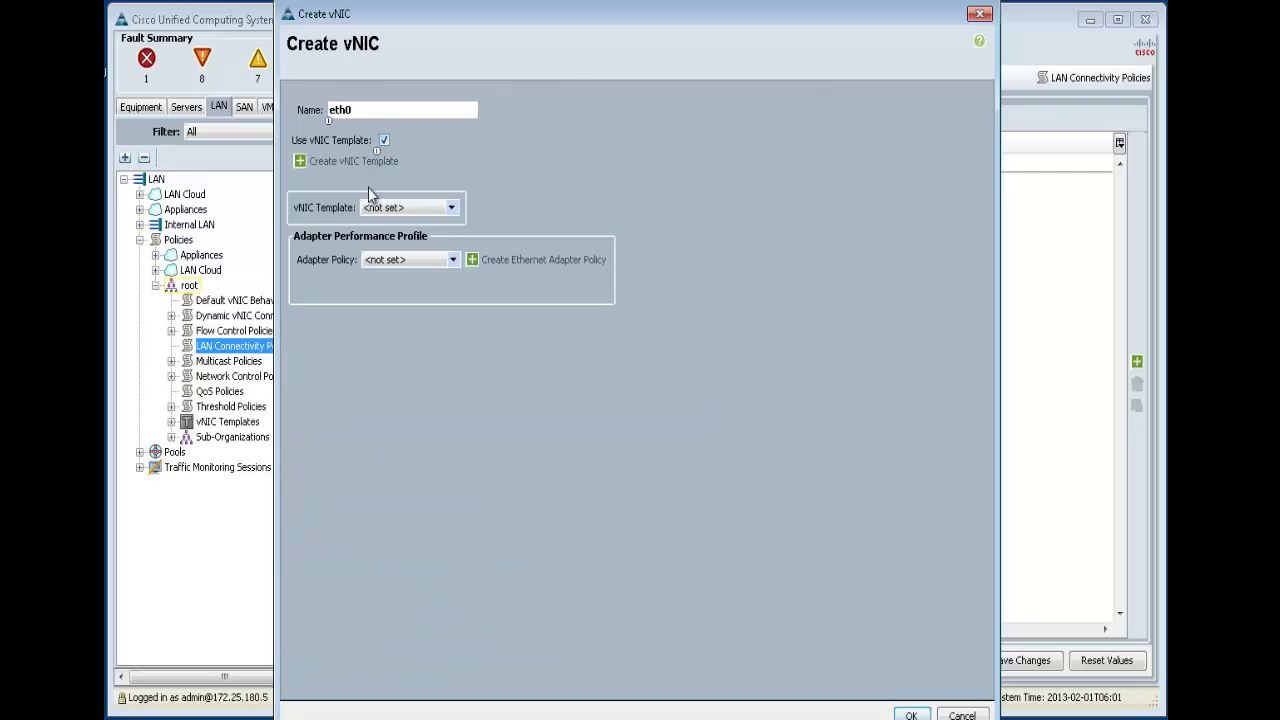
click(396, 217)
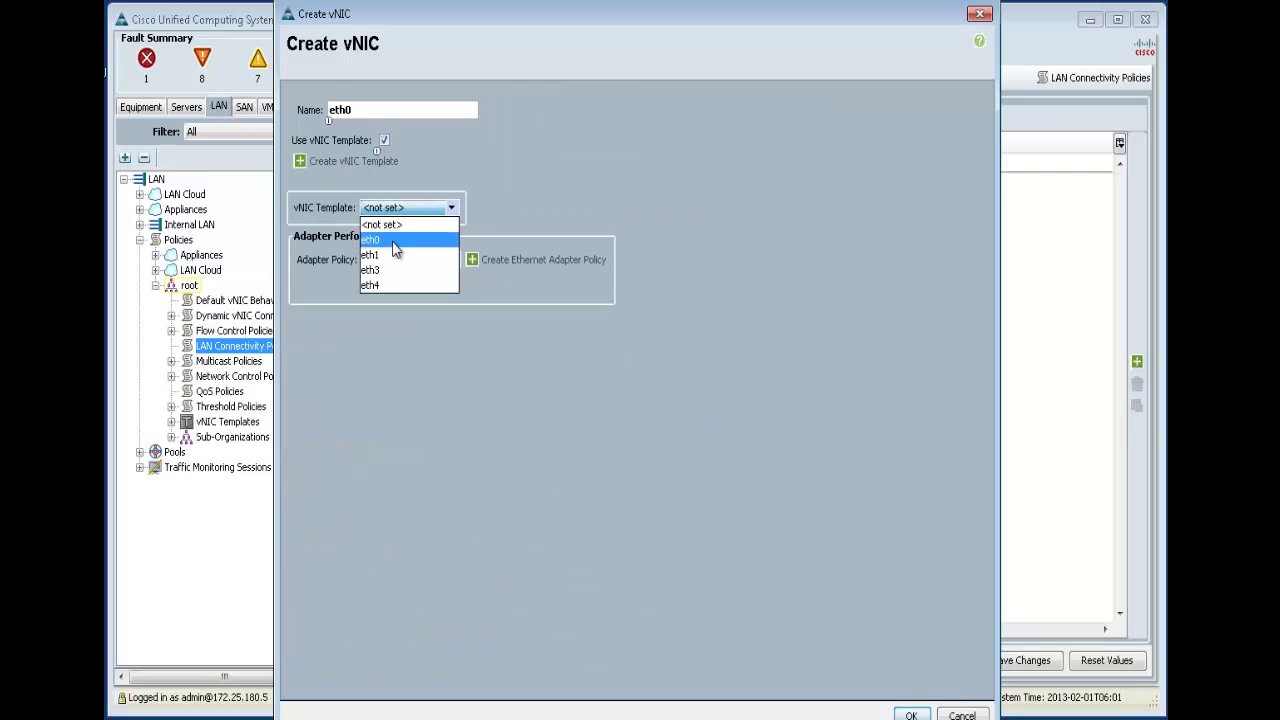
click(397, 242)
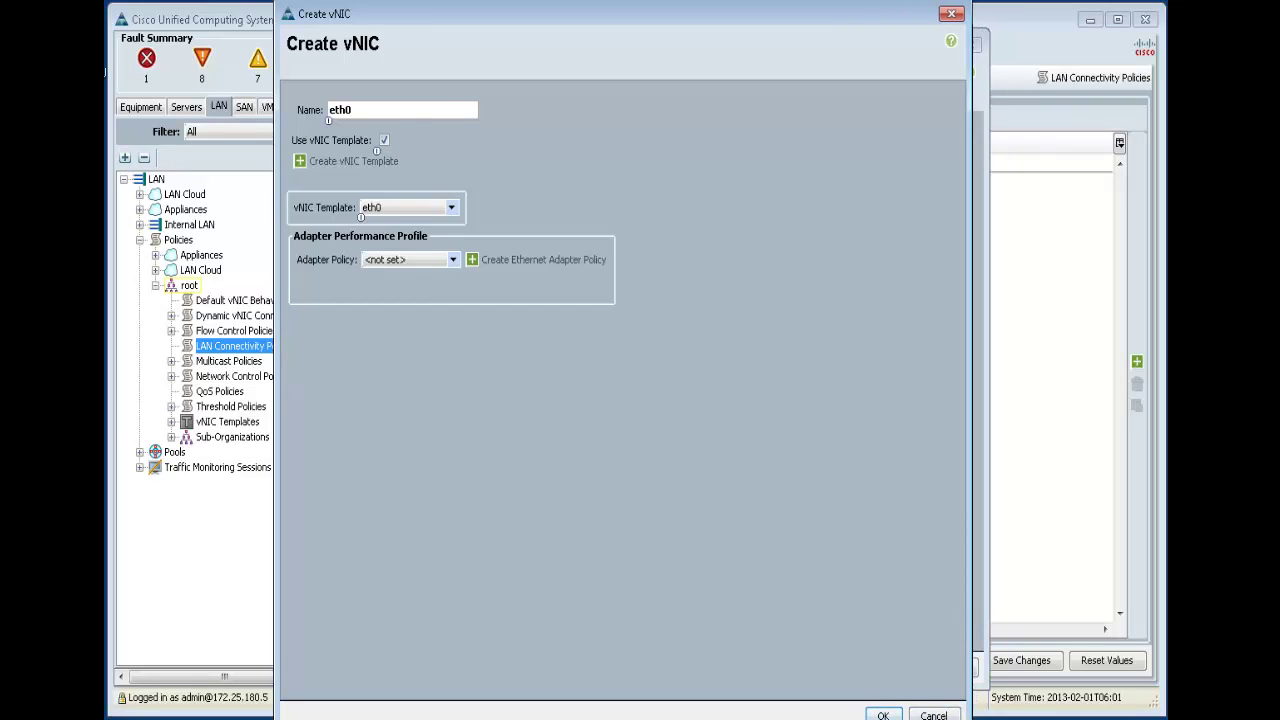
click(911, 714)
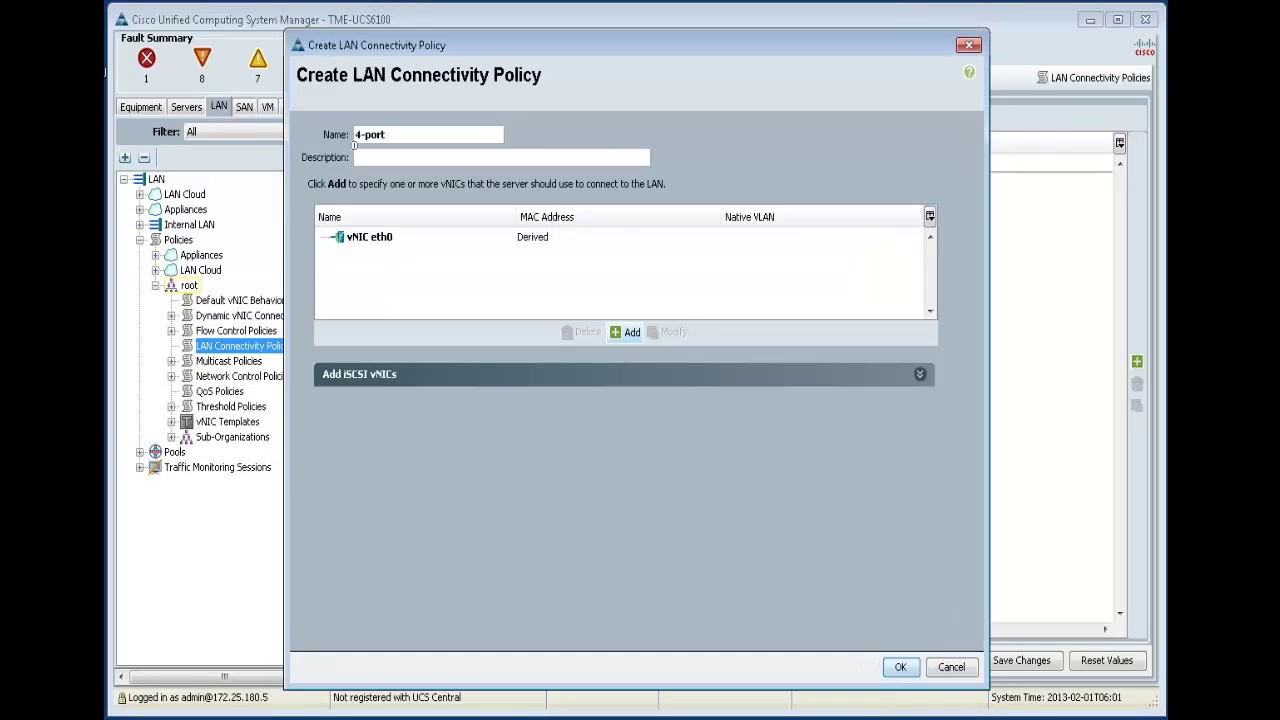
- Add vNICs eth1 and eth3, each based on its matching vNIC template
click(626, 332)
text(eth1)
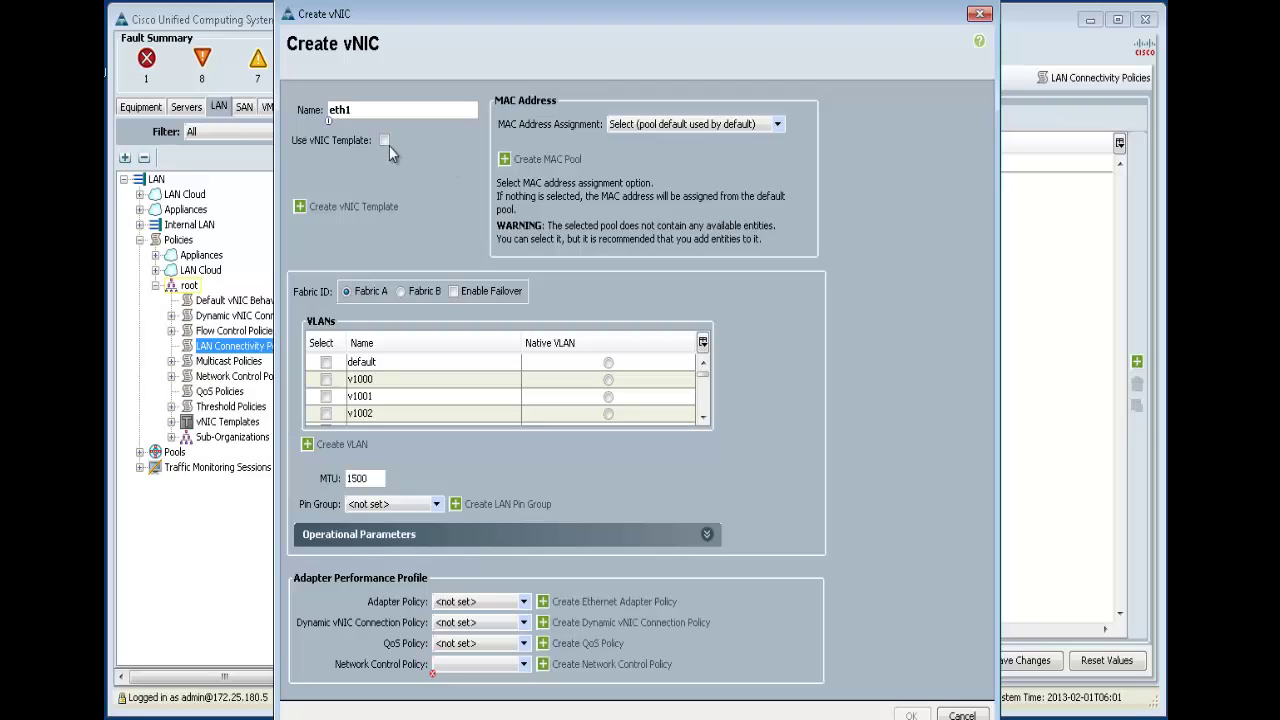
click(383, 141)
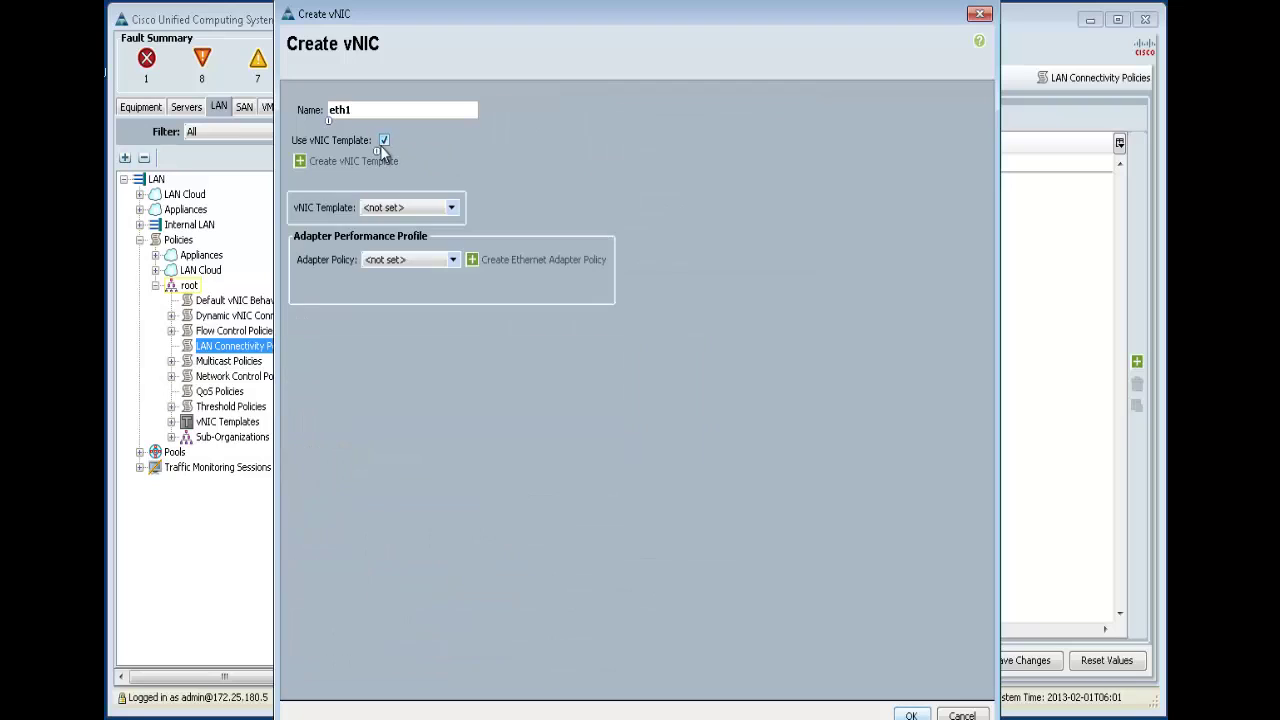
click(401, 207)
click(385, 263)
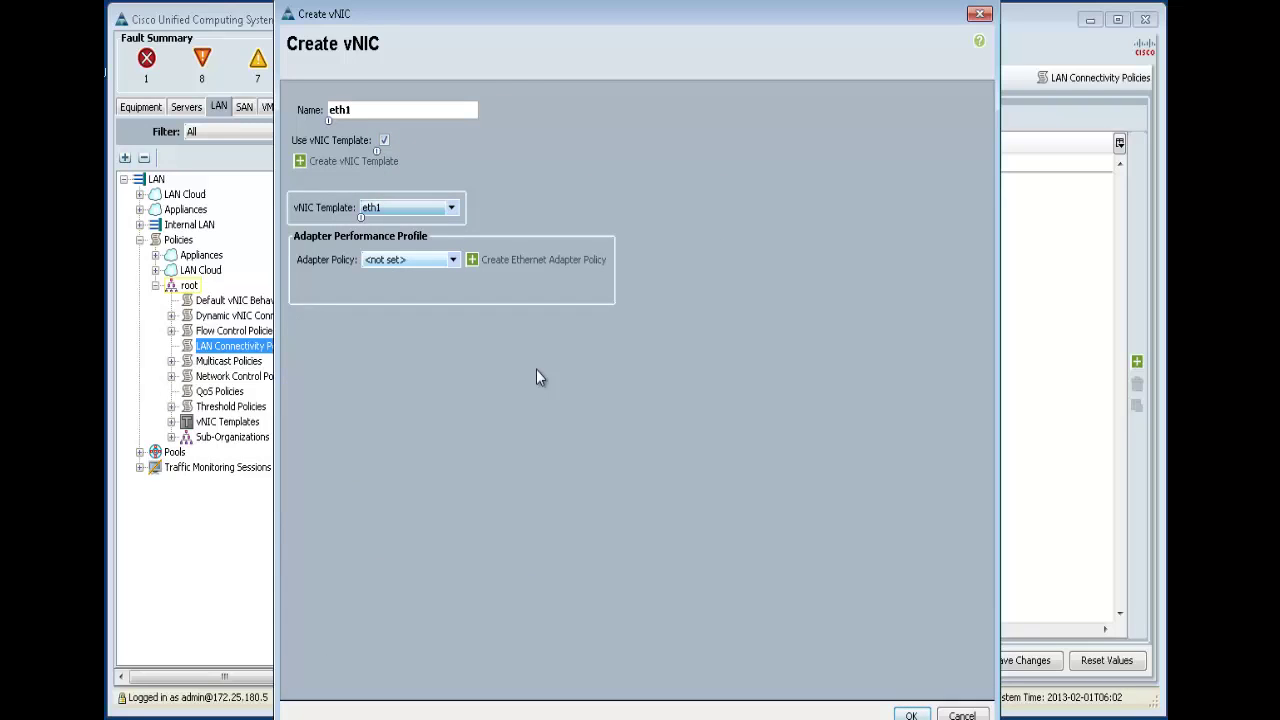
click(911, 714)
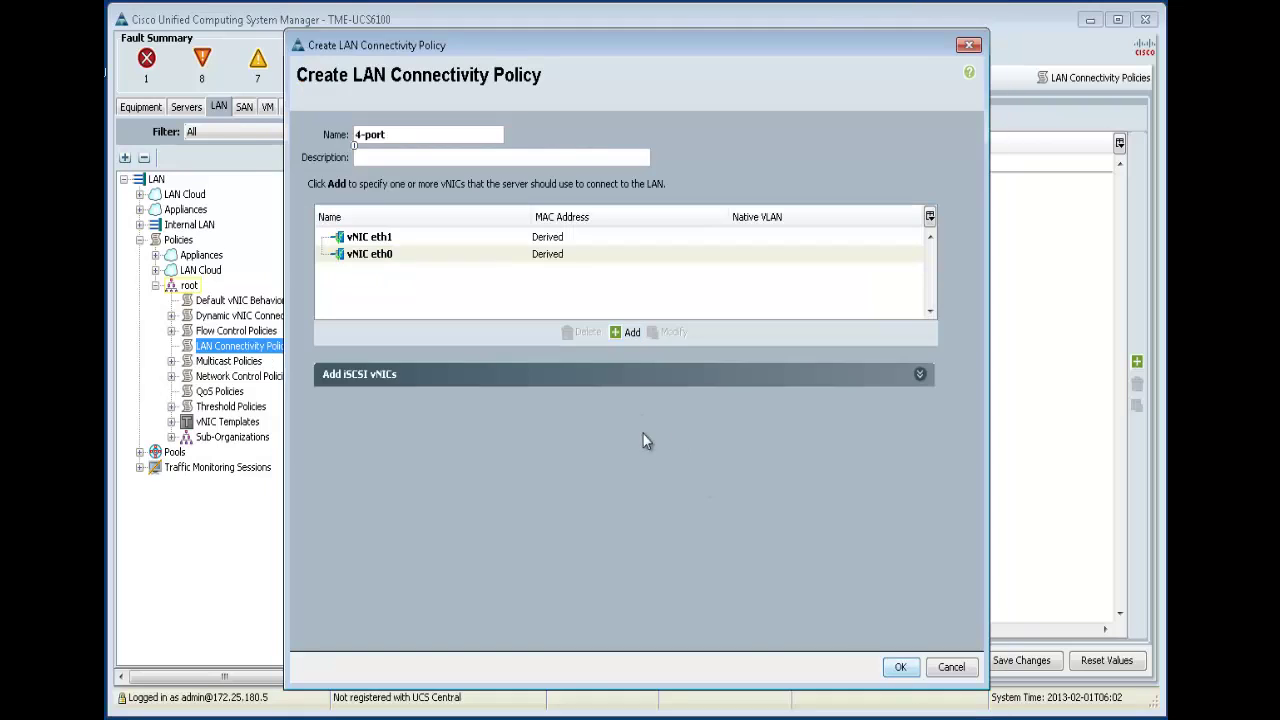
click(622, 337)
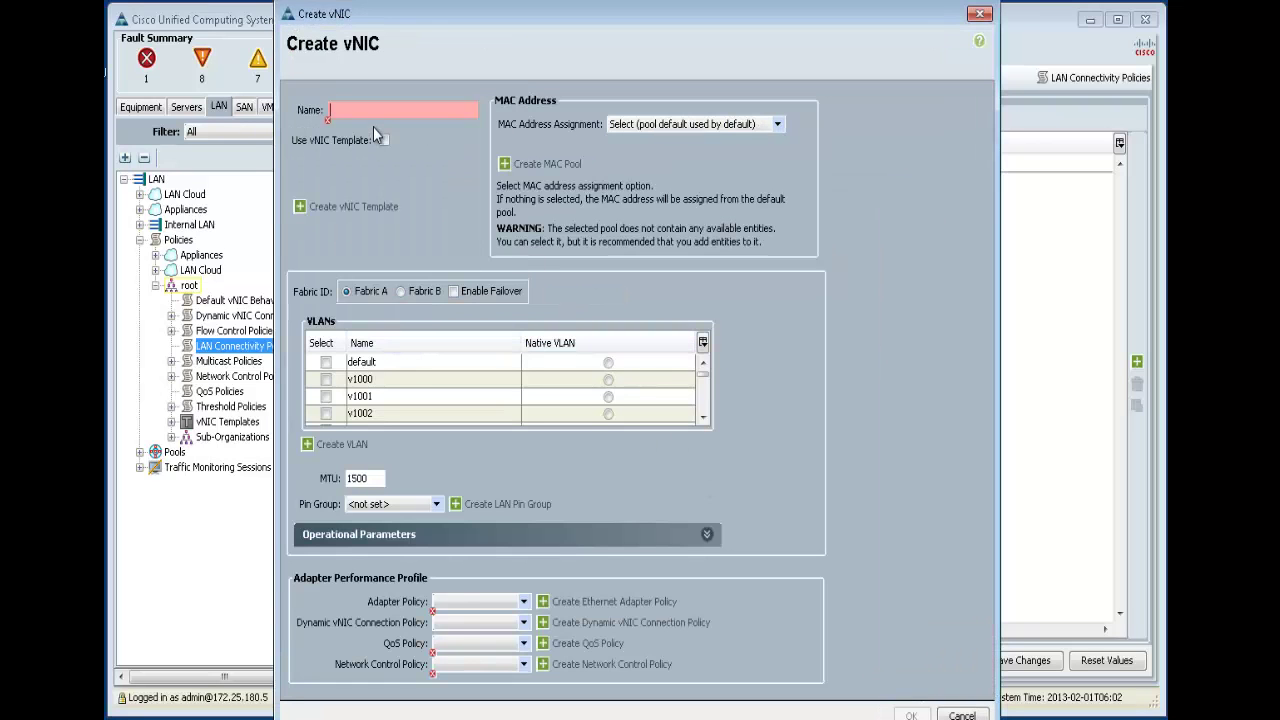
text(eth3)
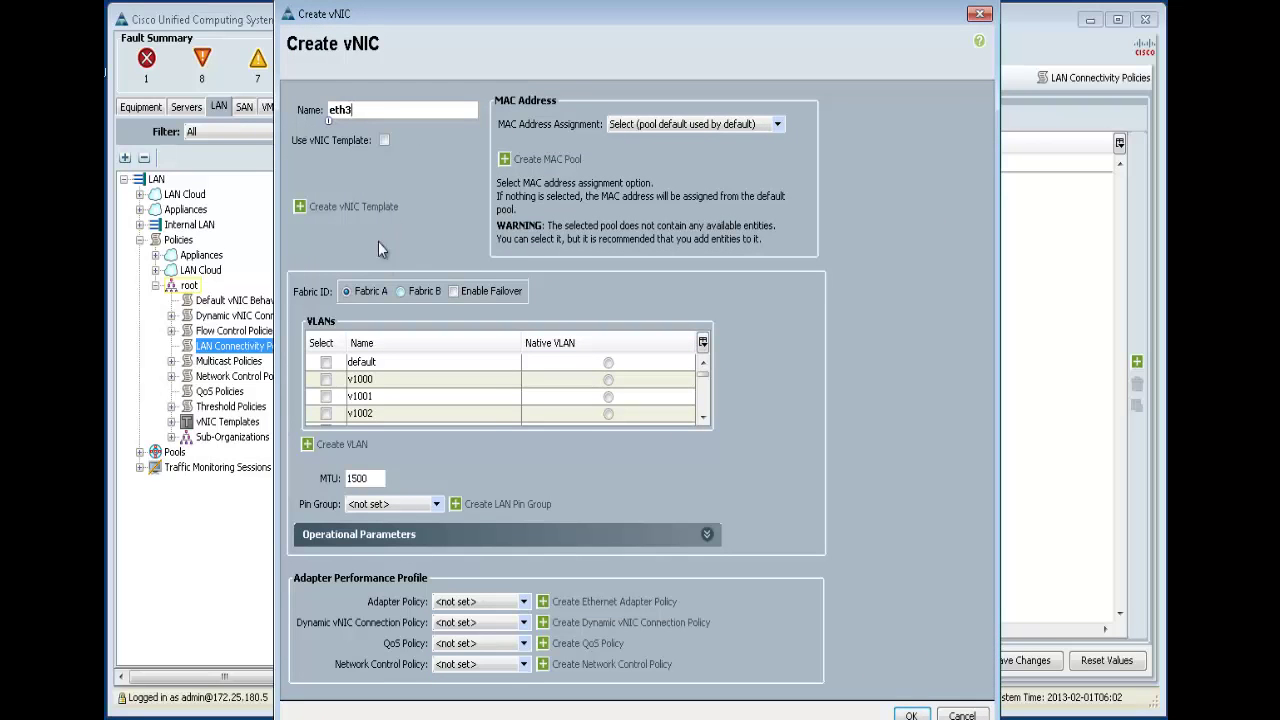
click(384, 141)
click(405, 207)
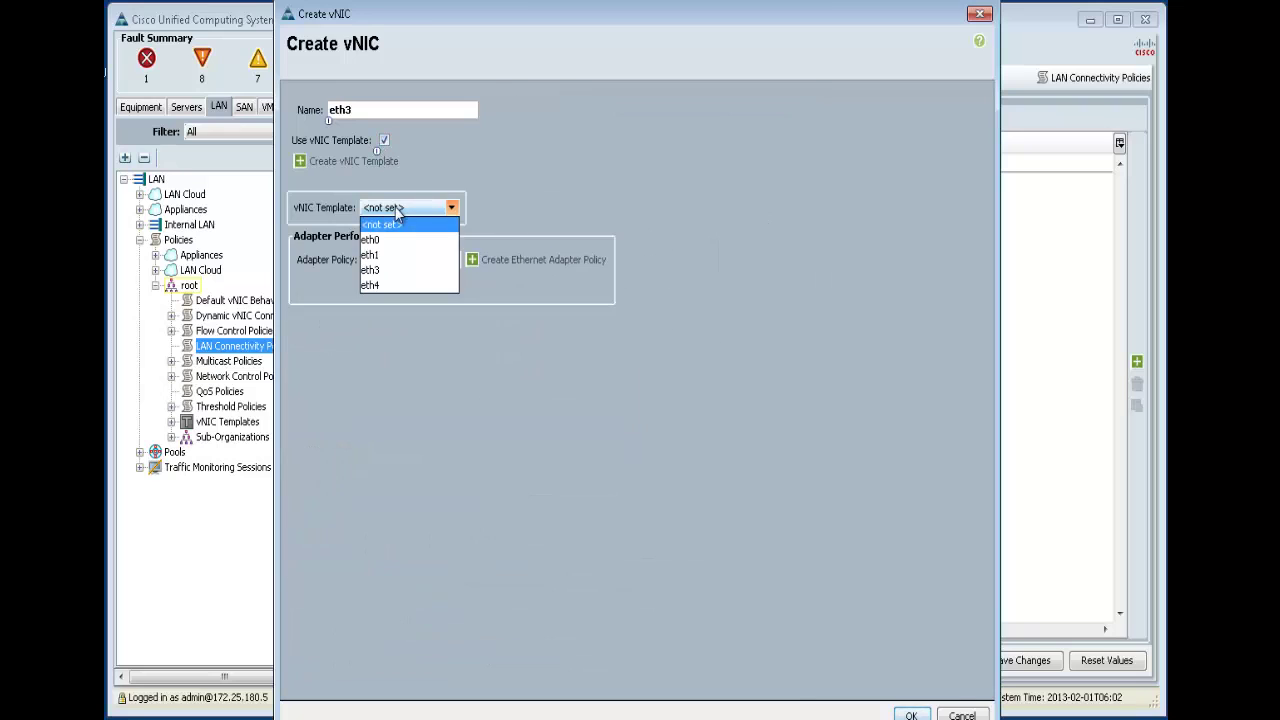
click(400, 270)
click(911, 714)
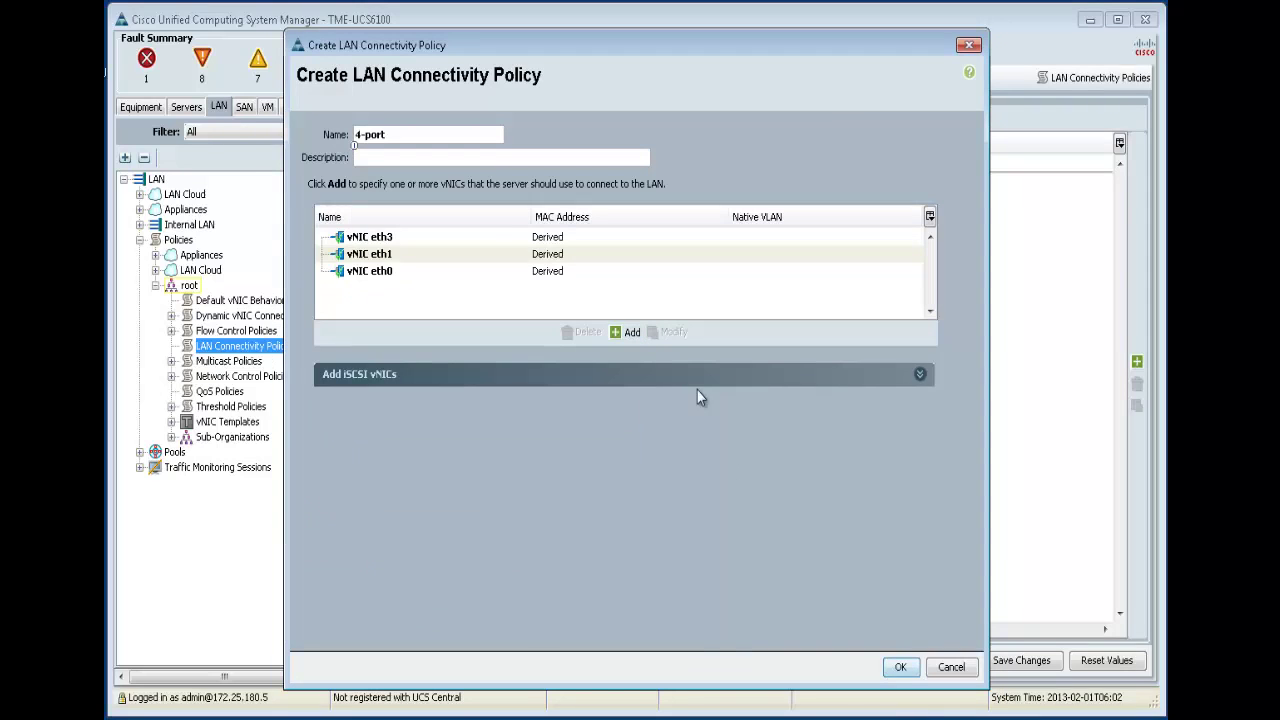
- Add vNIC eth4 from template eth4 and save the 4-port policy
click(628, 332)
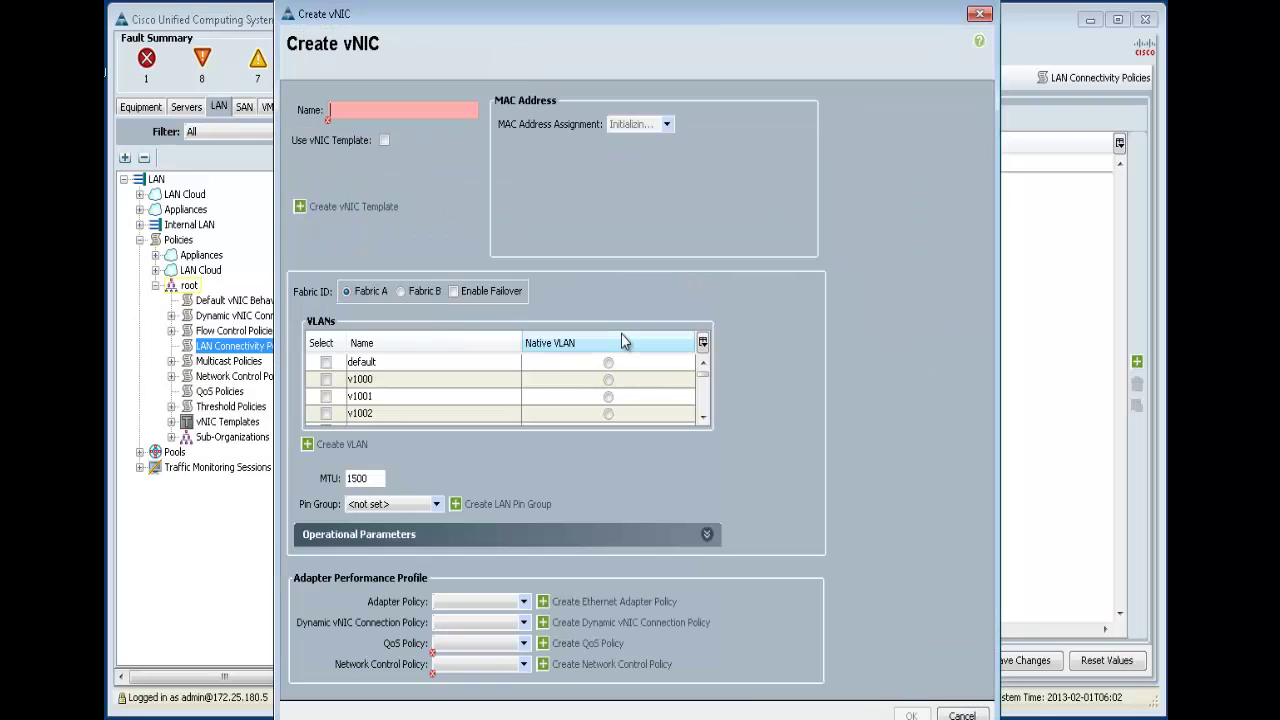
text(eth4)
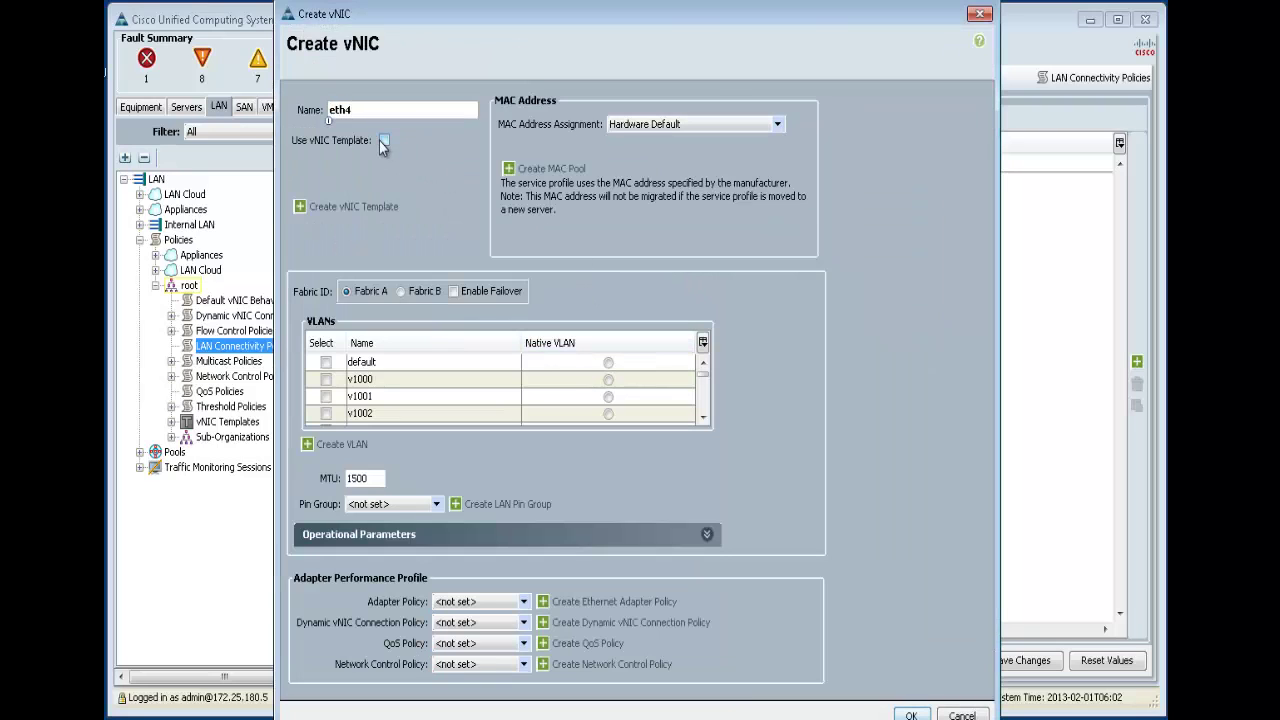
click(382, 140)
click(400, 207)
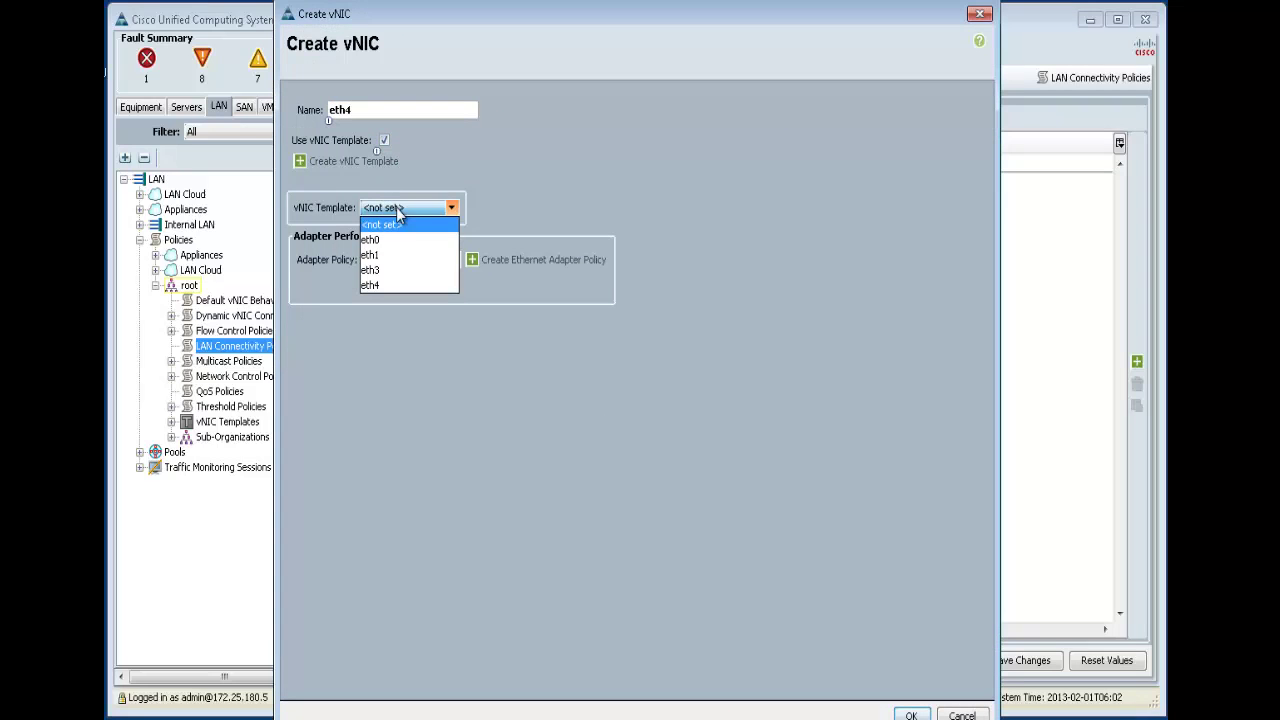
click(397, 286)
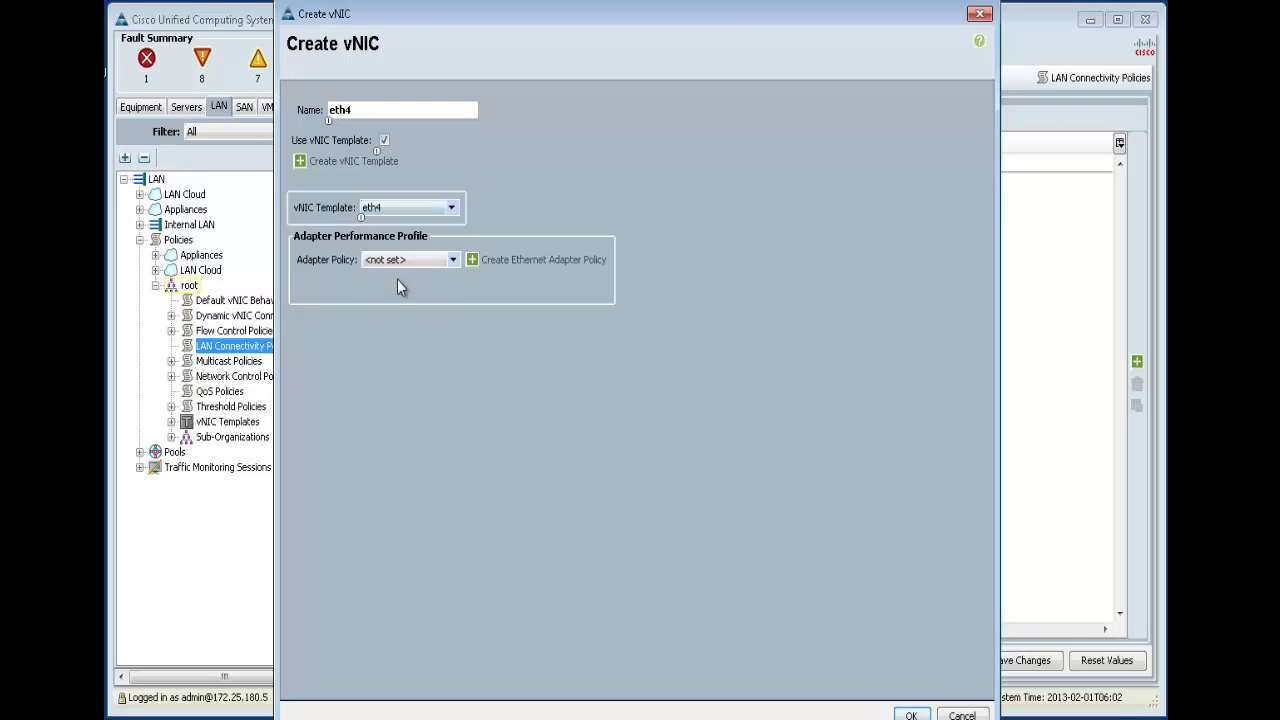
click(910, 712)
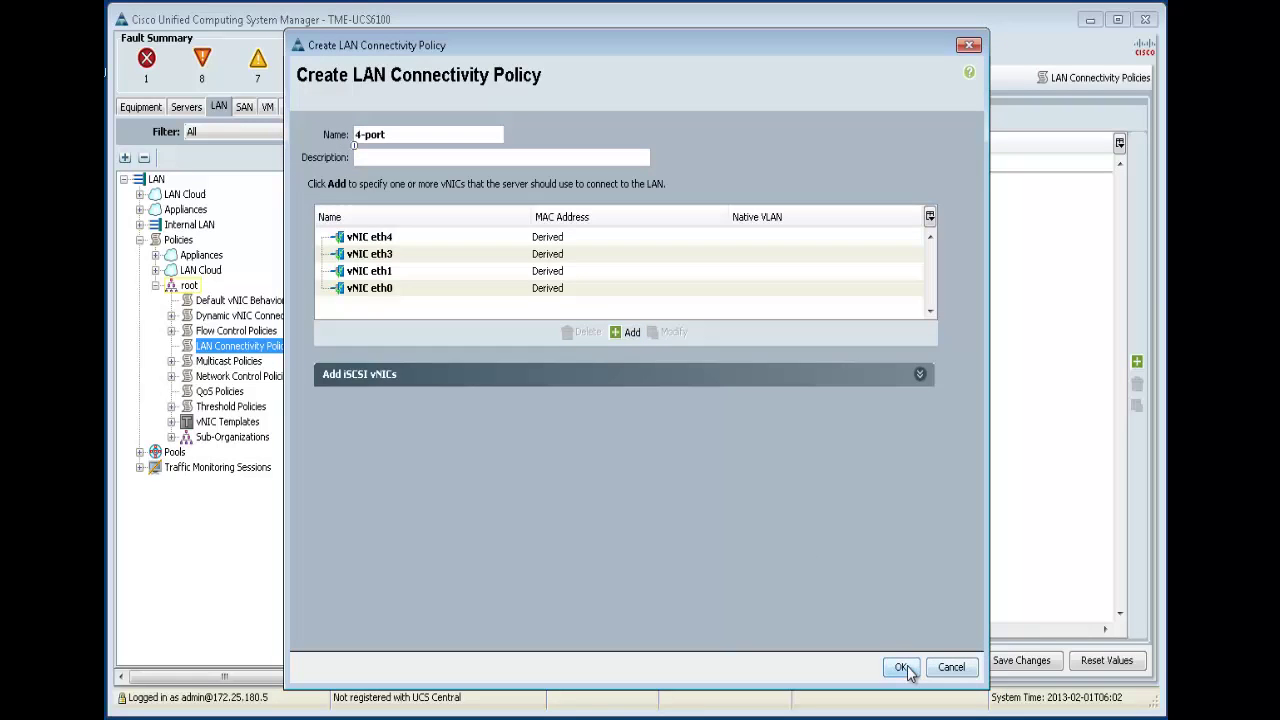
click(900, 667)
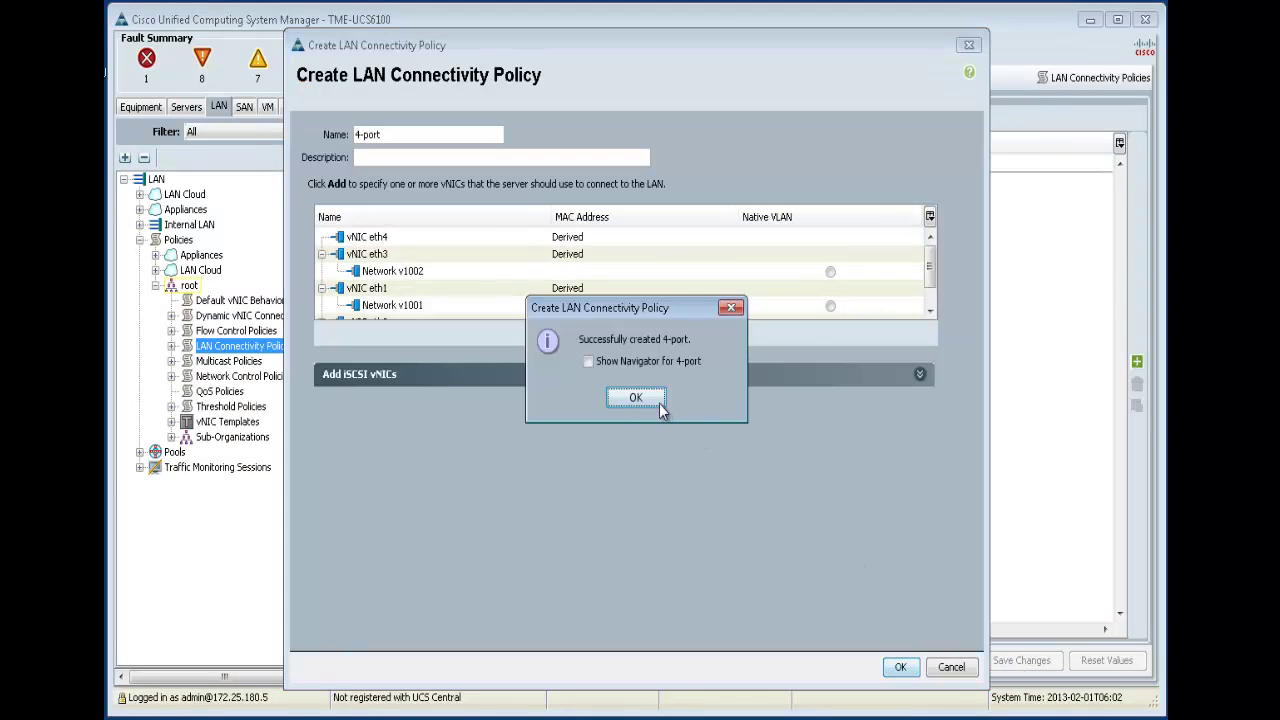
click(659, 403)
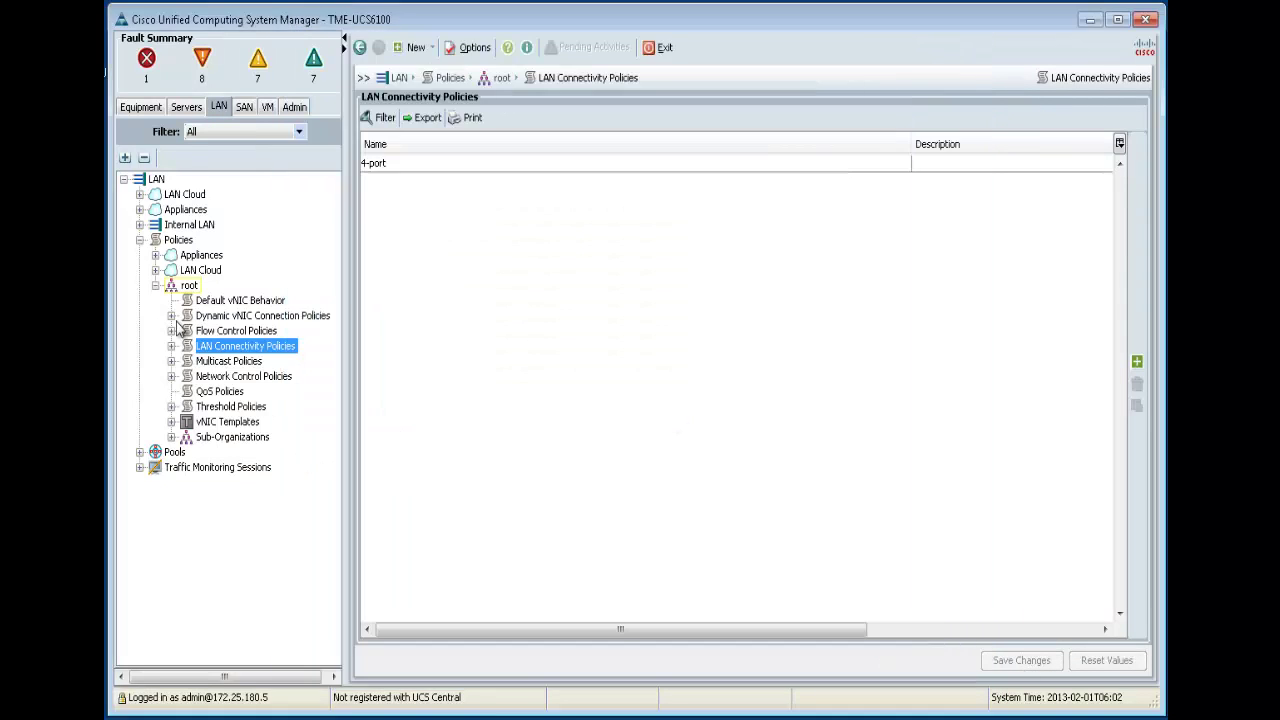
- Start LAN connectivity policy 2-port with vNIC eth0 based on template eth3
right_click(262, 346)
click(296, 381)
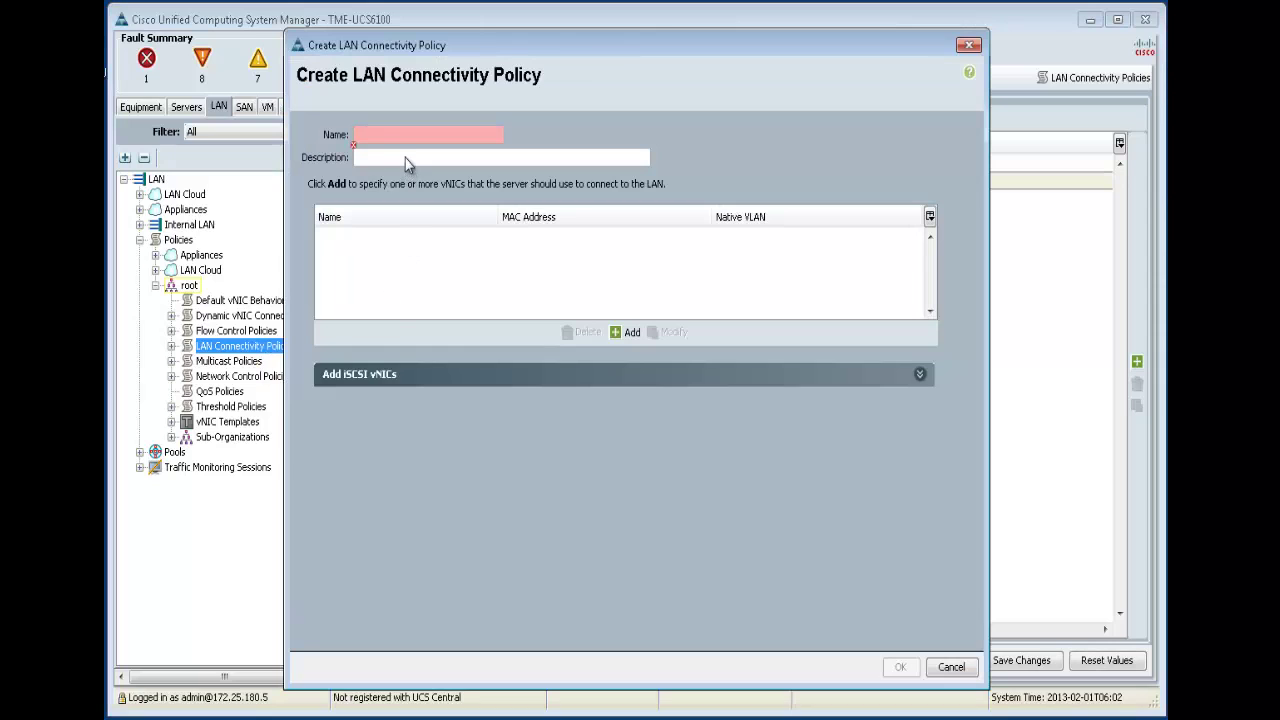
text(2-port)
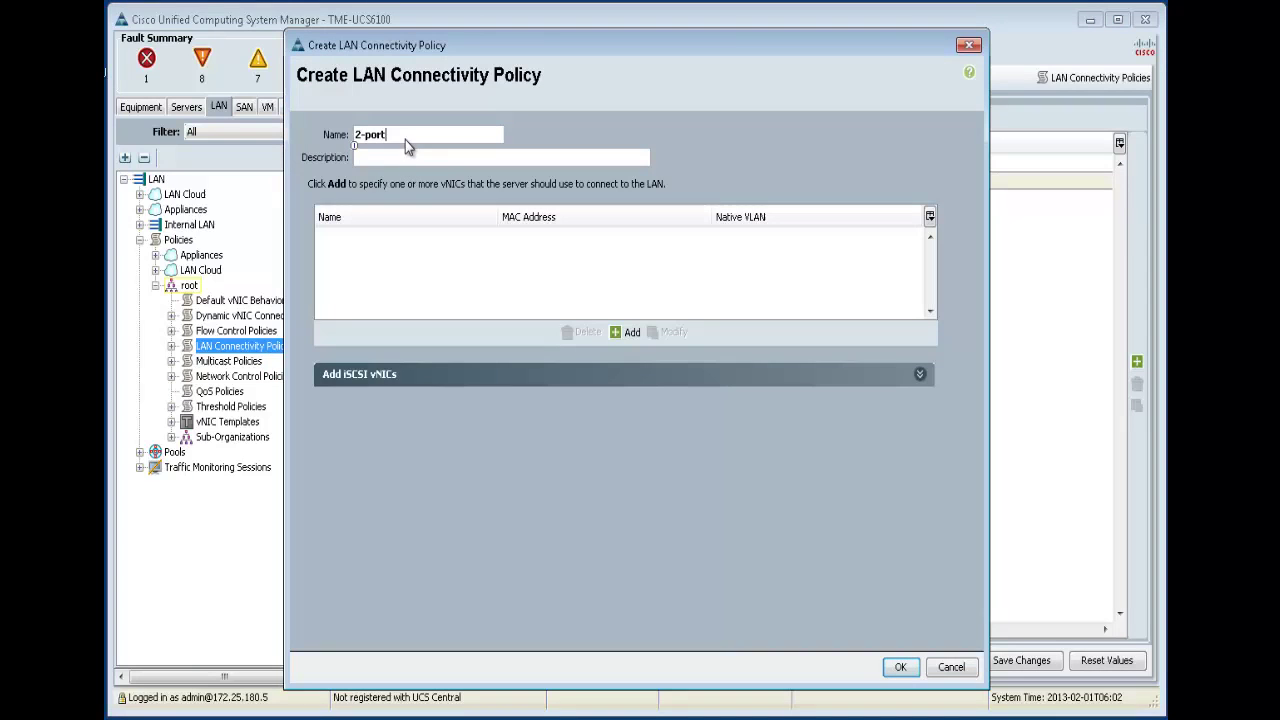
click(630, 333)
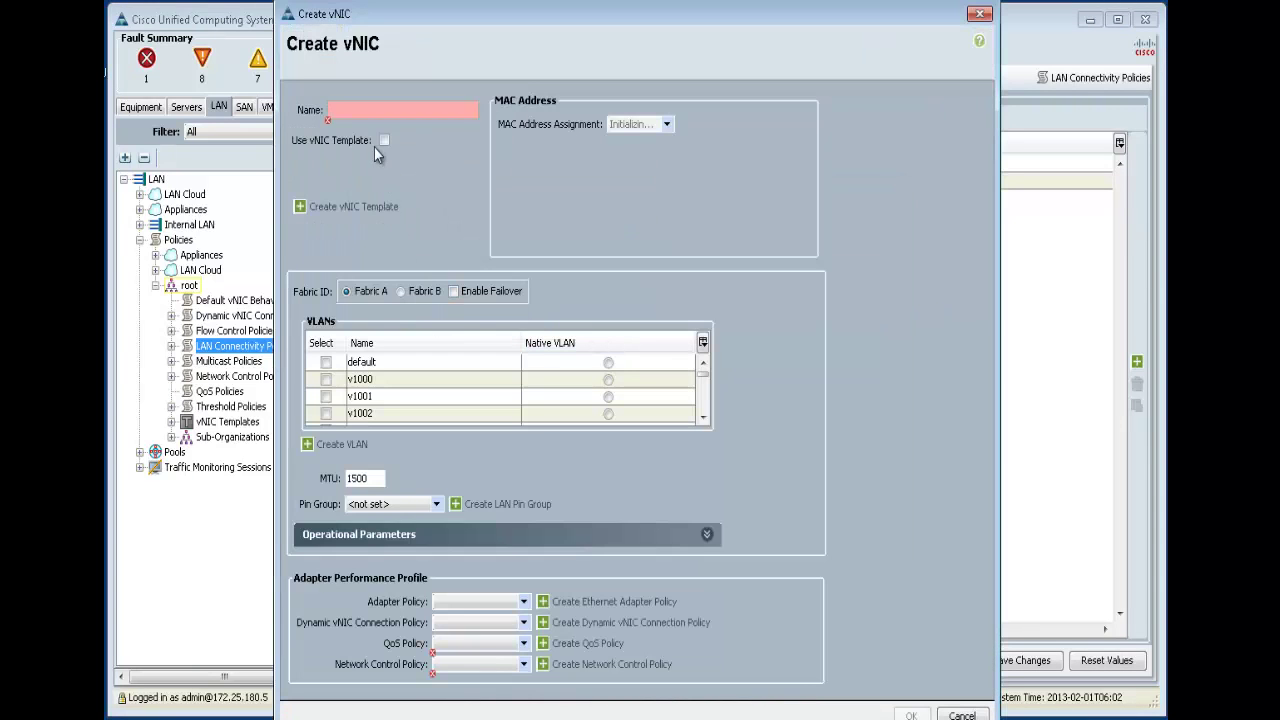
text(eth0)
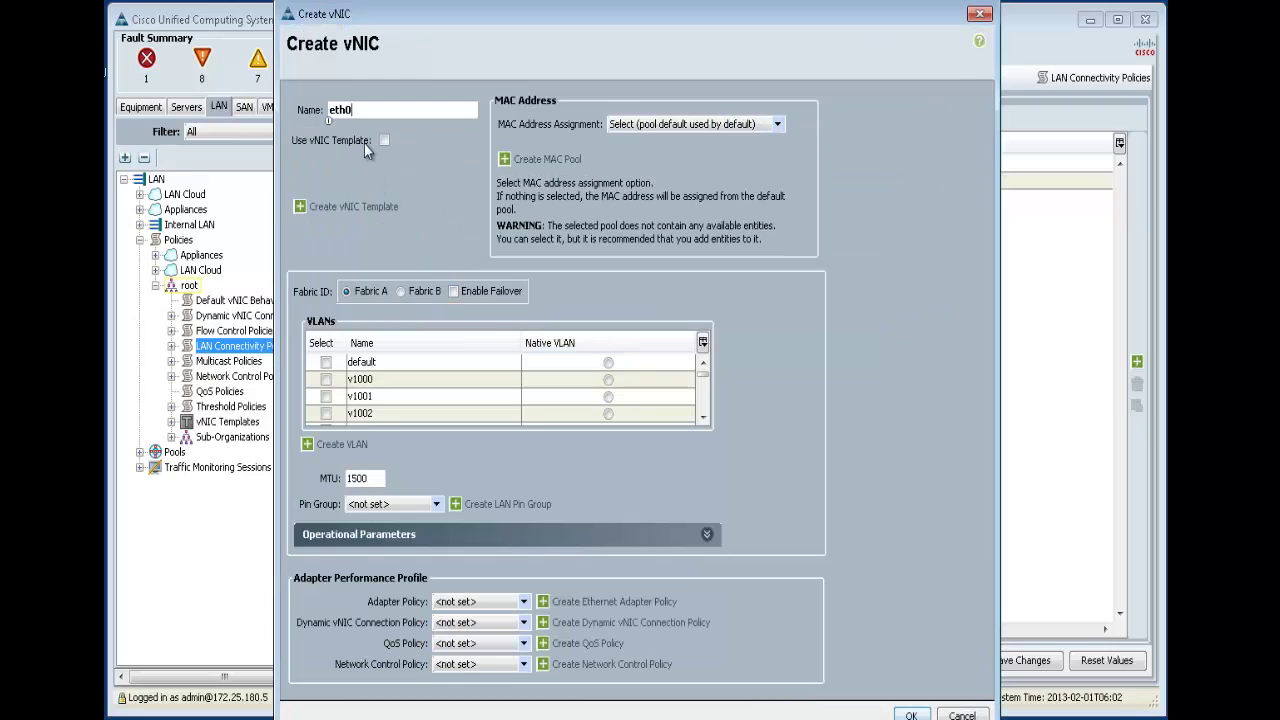
click(384, 141)
click(405, 207)
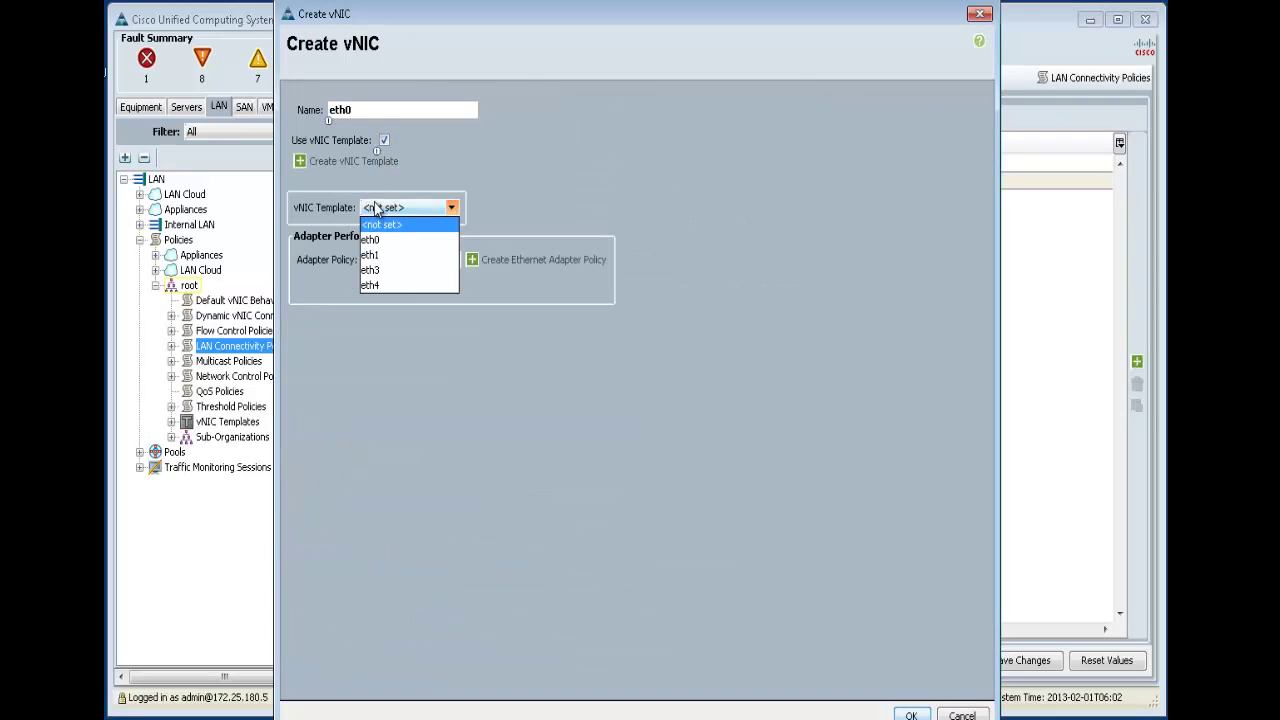
click(414, 274)
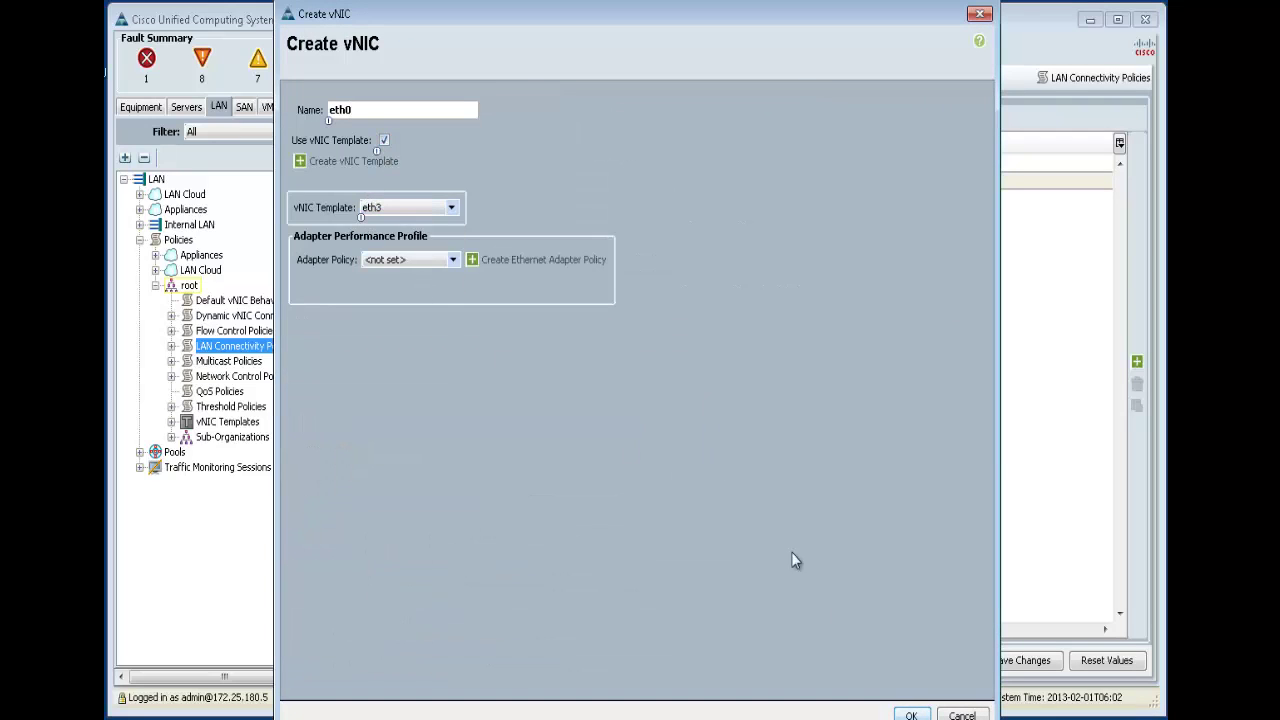
click(912, 714)
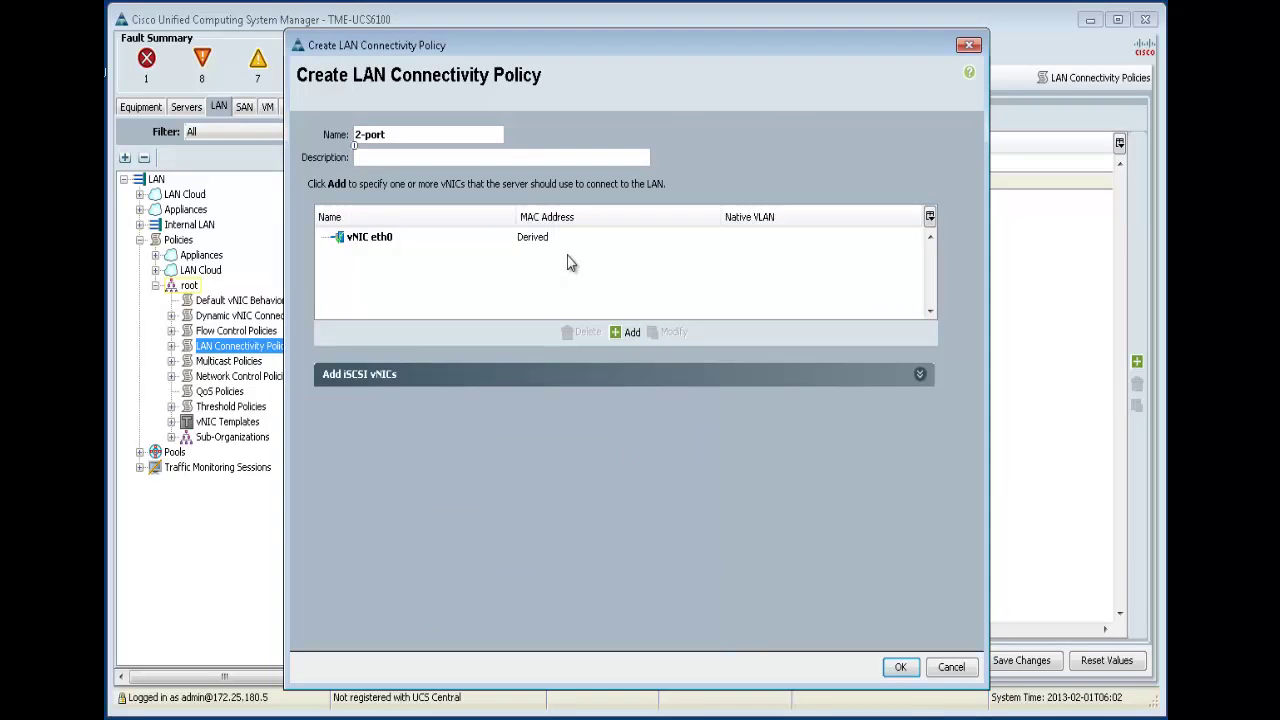
- Add vNIC eth1 from template eth4 and save the 2-port policy
click(620, 331)
text(eth1)
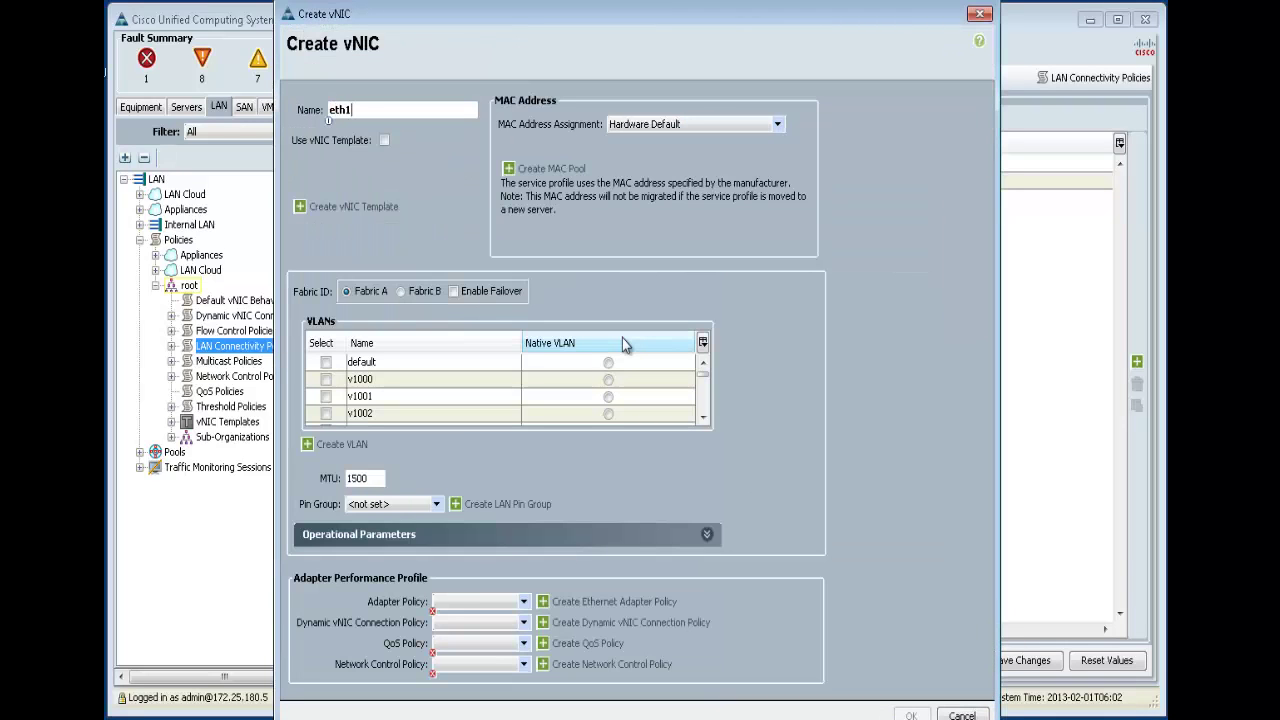
click(384, 141)
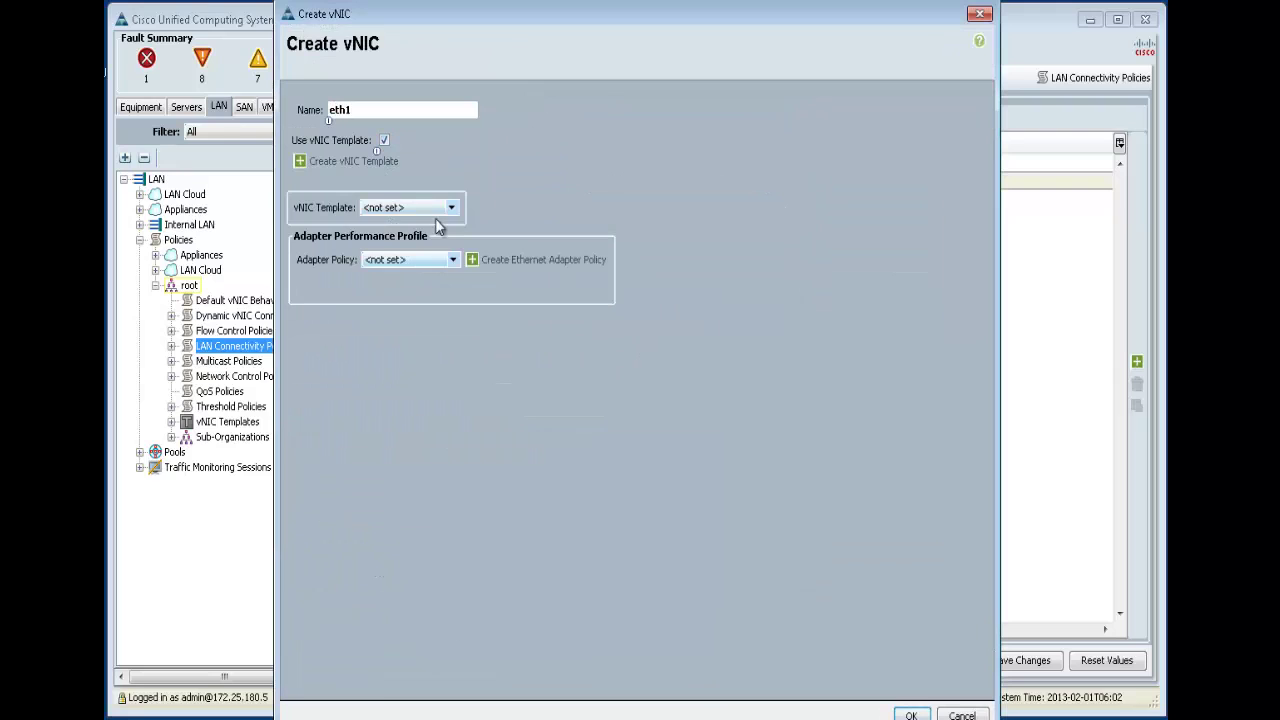
click(448, 208)
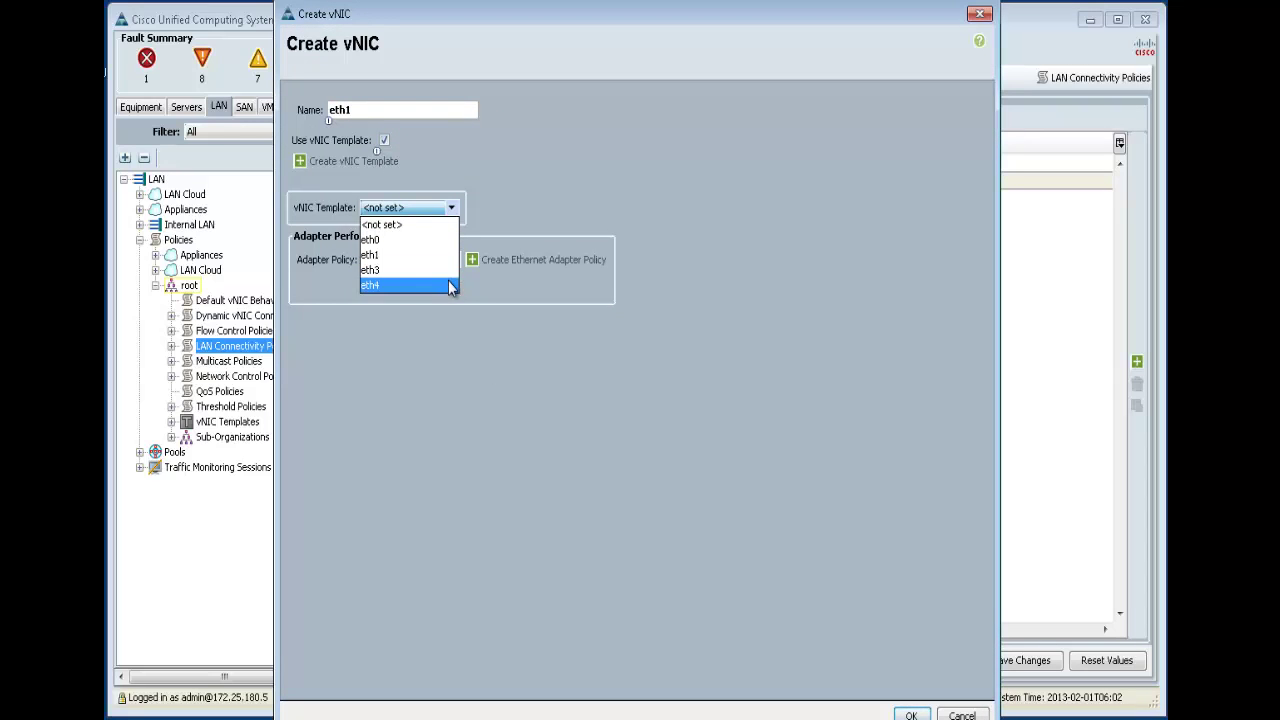
click(449, 286)
click(910, 714)
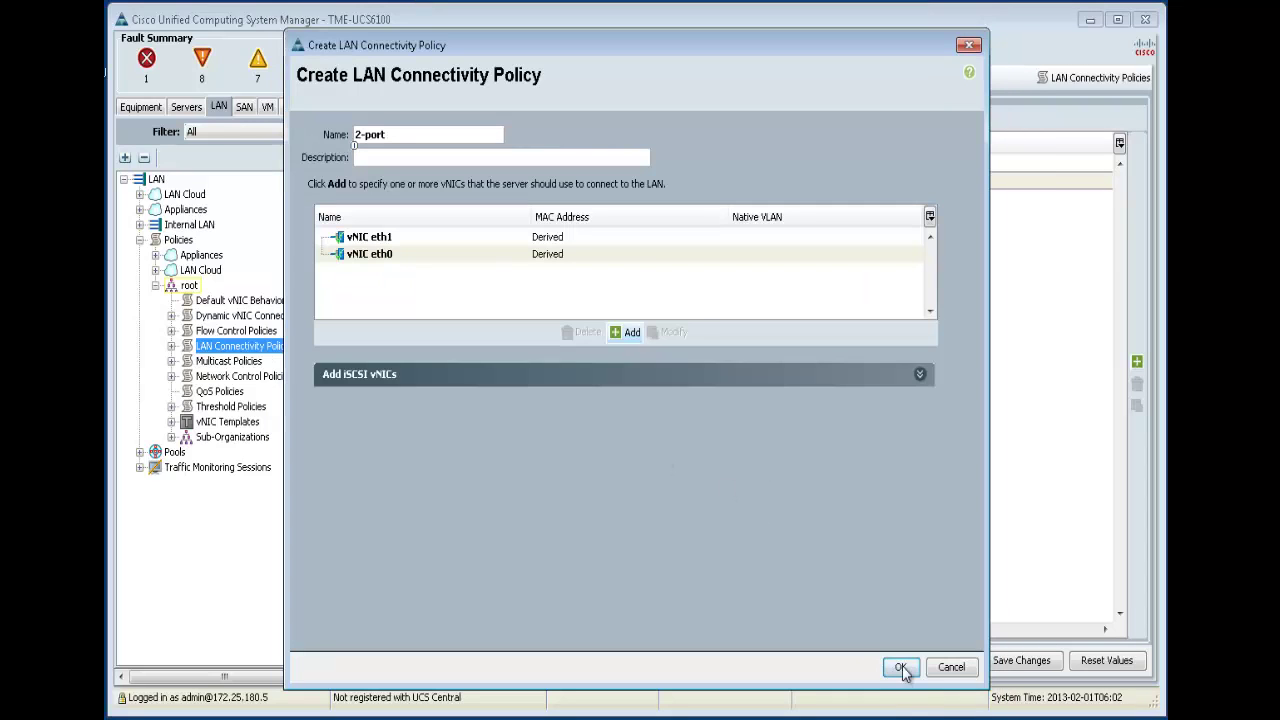
click(901, 668)
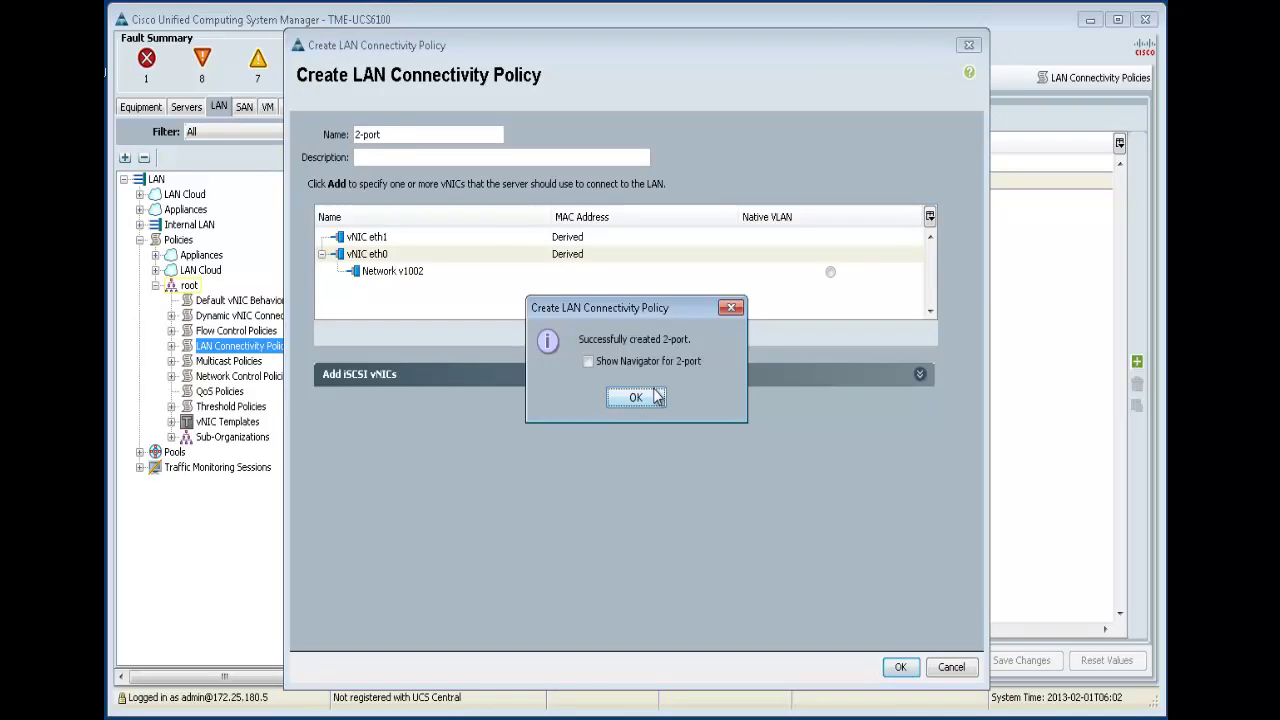
click(636, 397)
- Under SAN Policies > root, create vHBA template vhba-0 on fabric A with WWPN pool default-wwpnpl
click(243, 108)
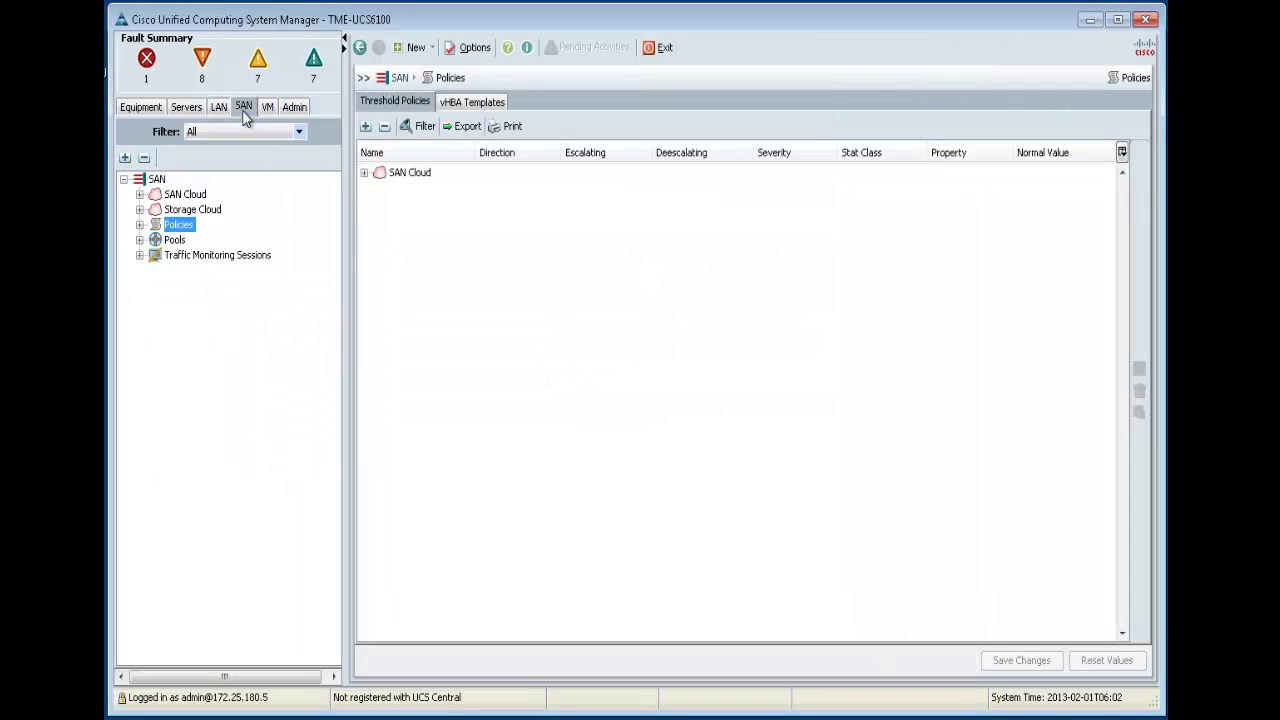
click(140, 225)
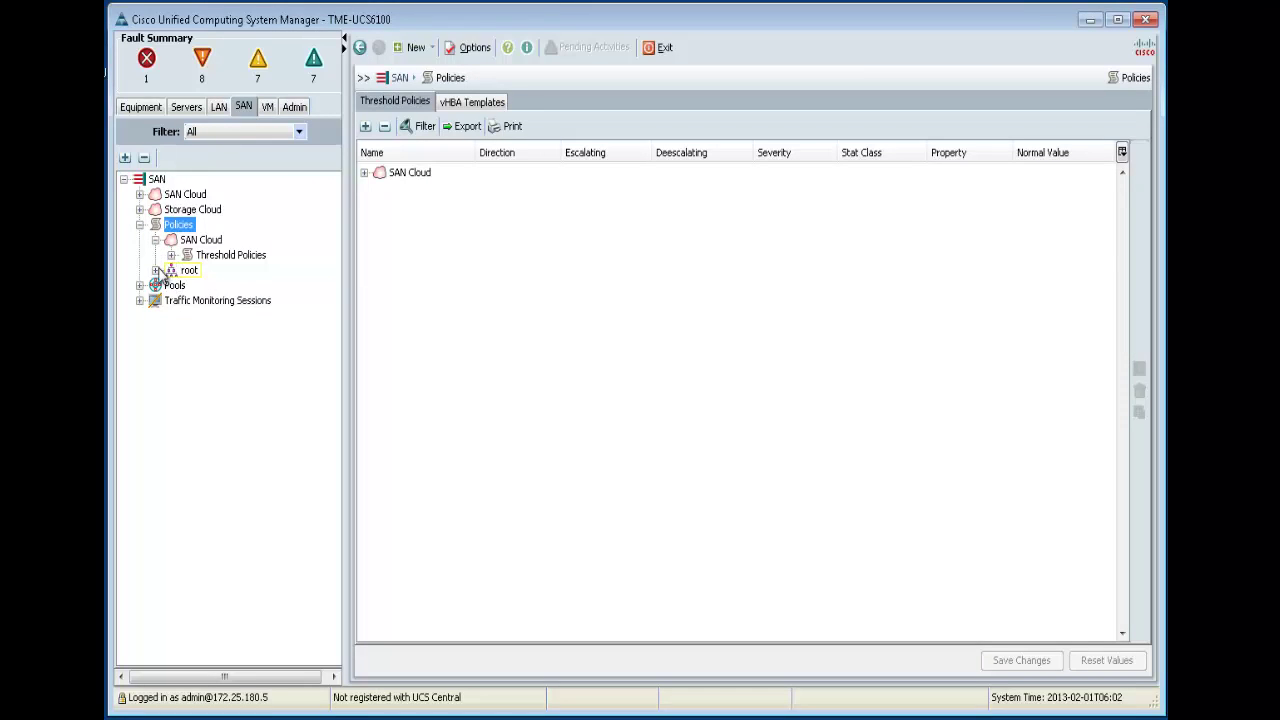
click(156, 271)
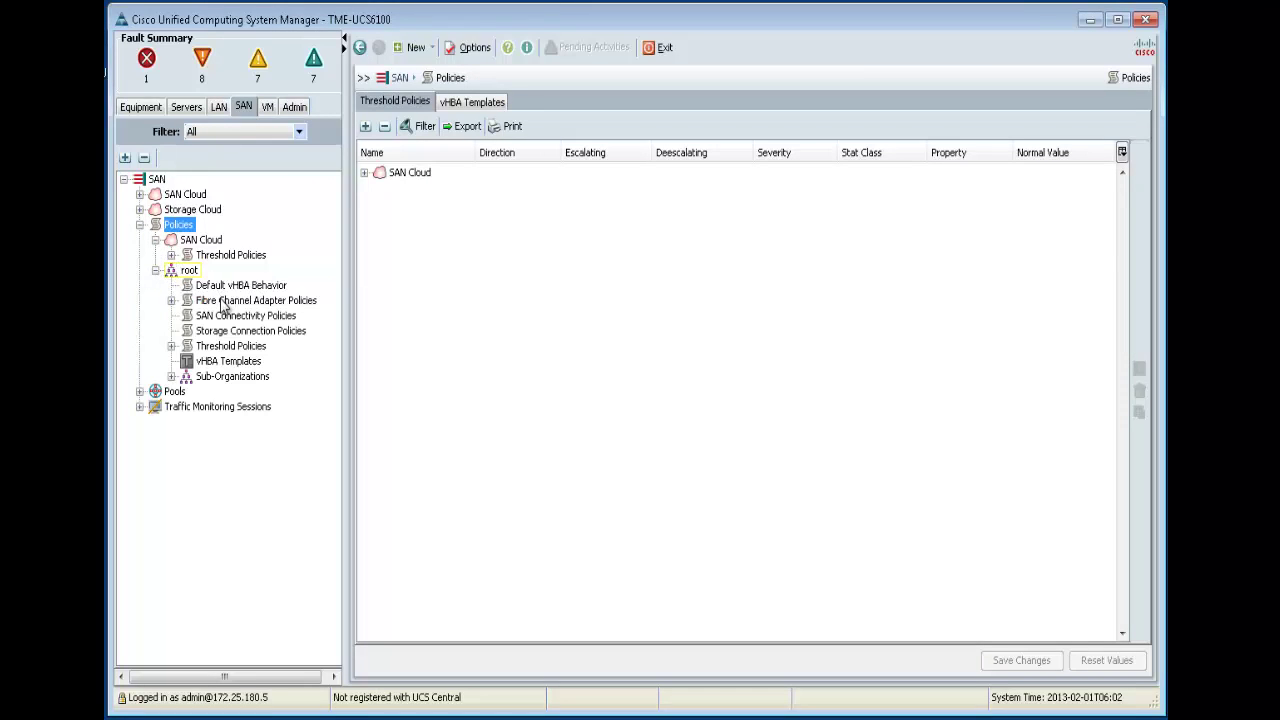
click(212, 364)
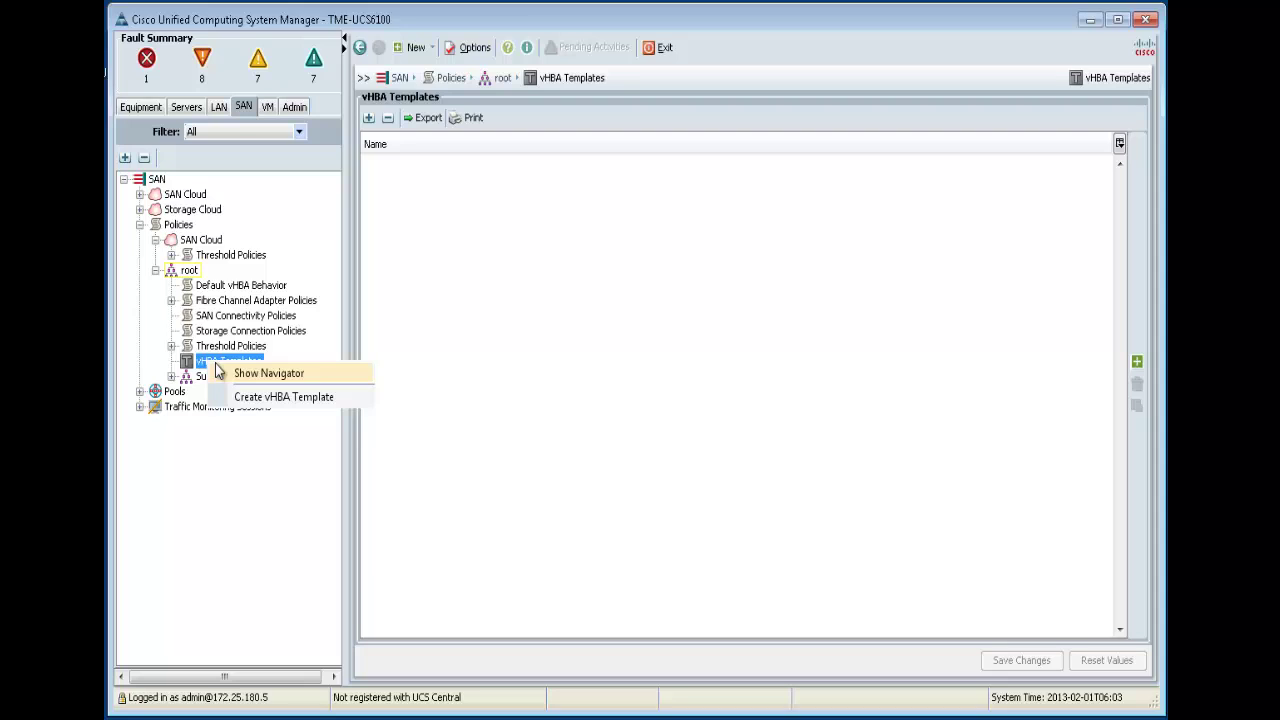
click(257, 397)
text(vhb)
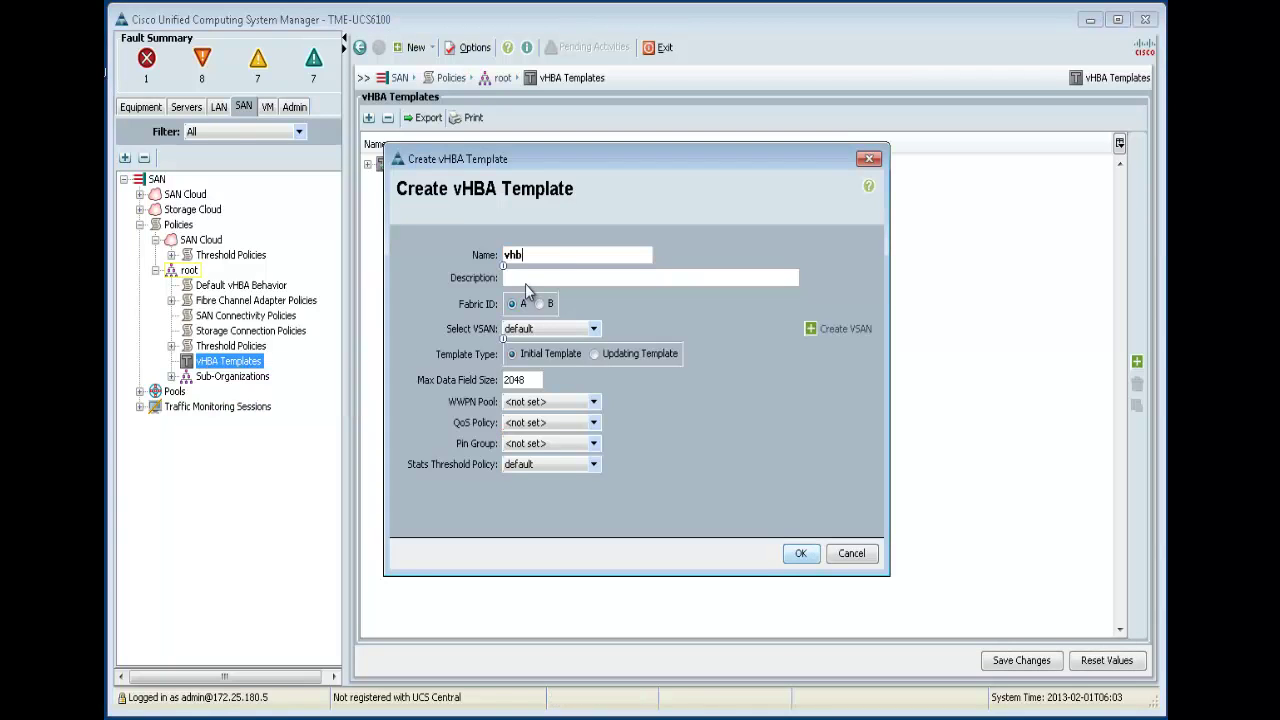
text(a-0)
click(547, 401)
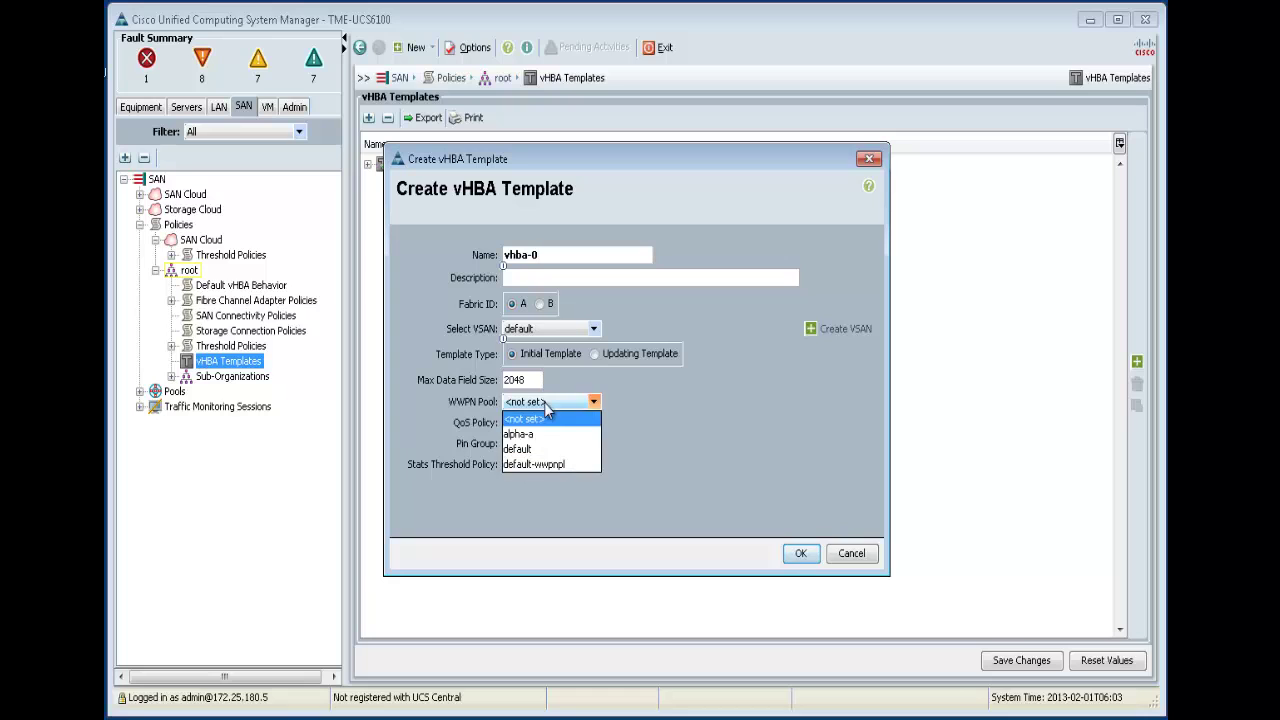
click(562, 463)
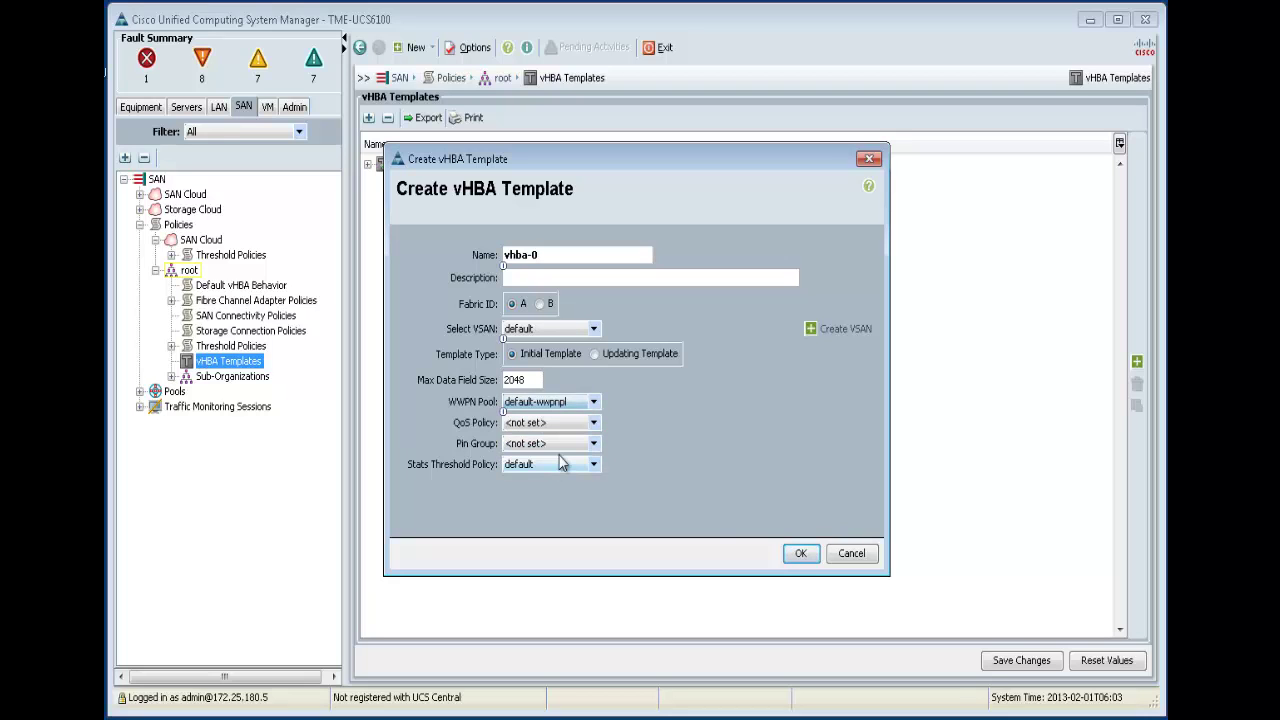
click(801, 553)
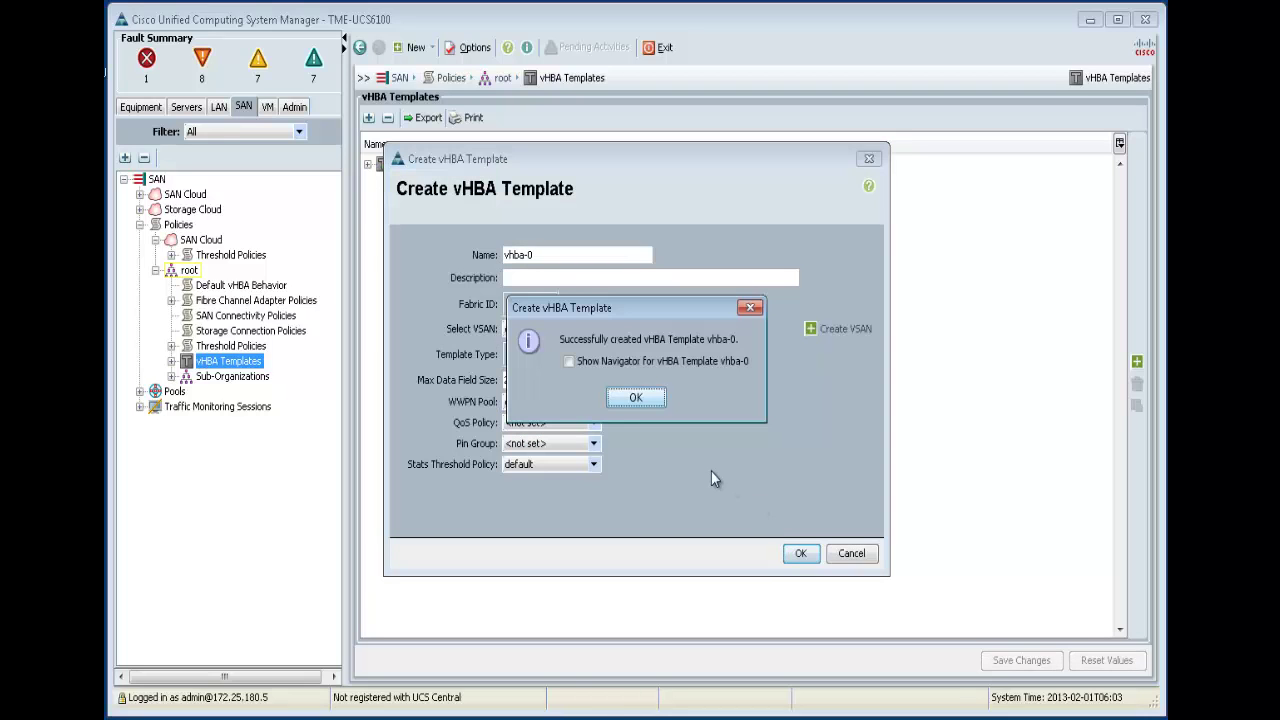
click(646, 399)
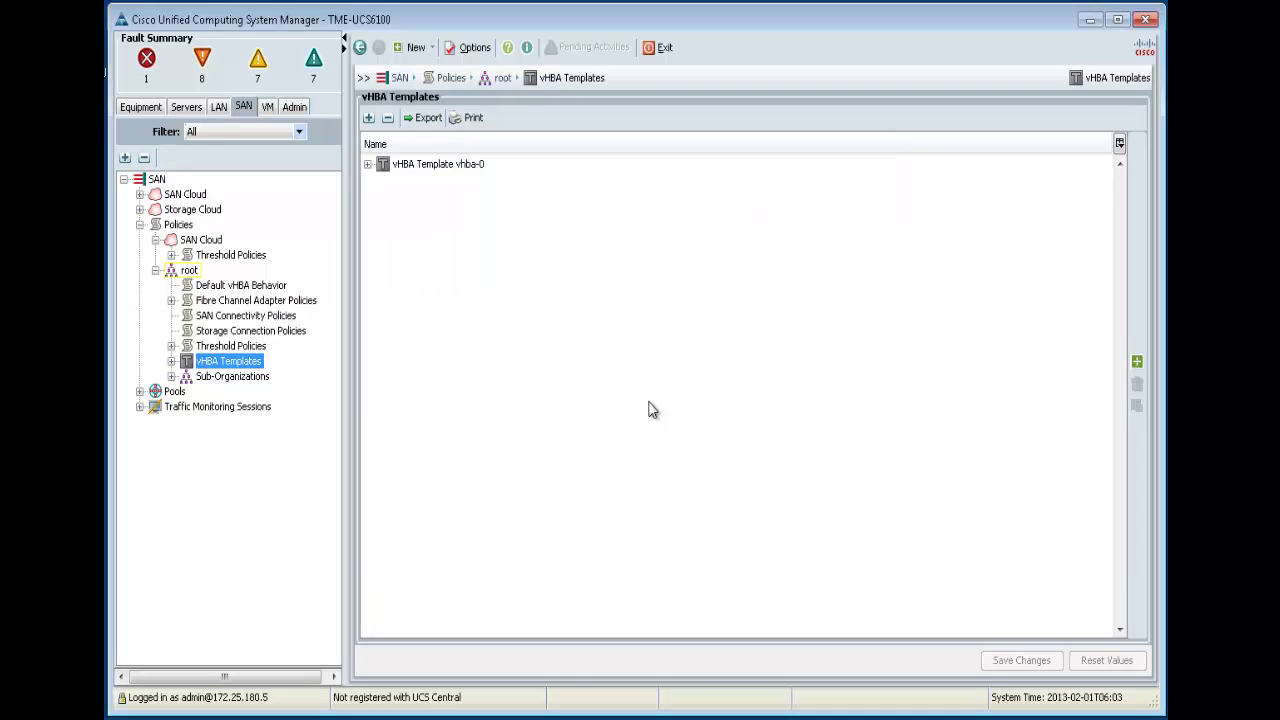
- Create vHBA template vhba-1 on fabric B with VSAN 101 and WWPN pool default-wwpnpl
right_click(245, 362)
click(268, 392)
text(v)
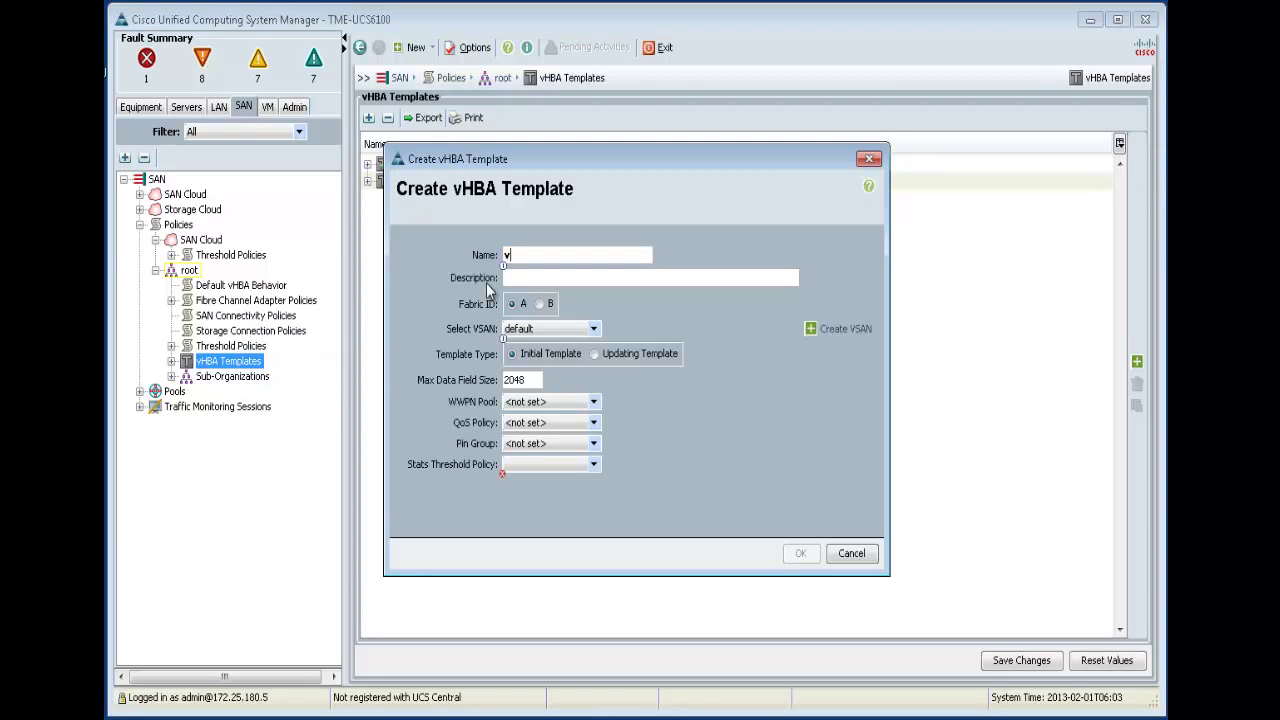
text(hba-1)
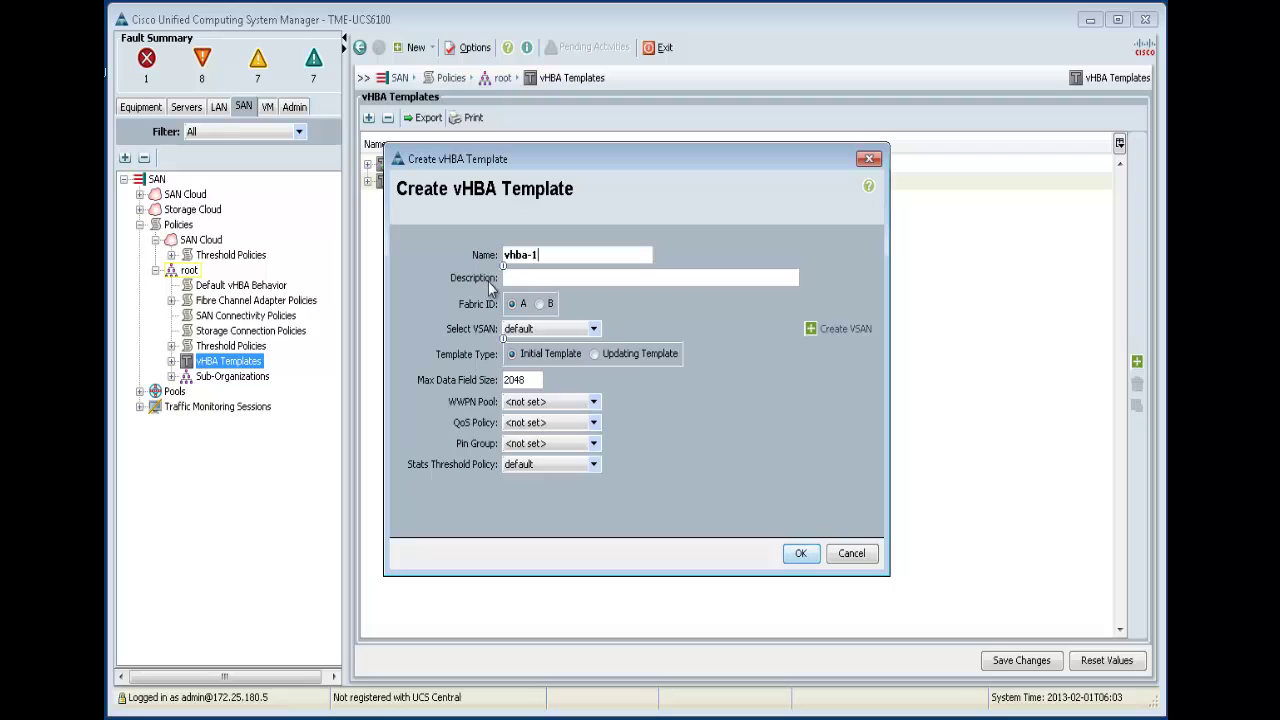
click(539, 303)
click(550, 330)
click(548, 346)
click(551, 401)
click(555, 464)
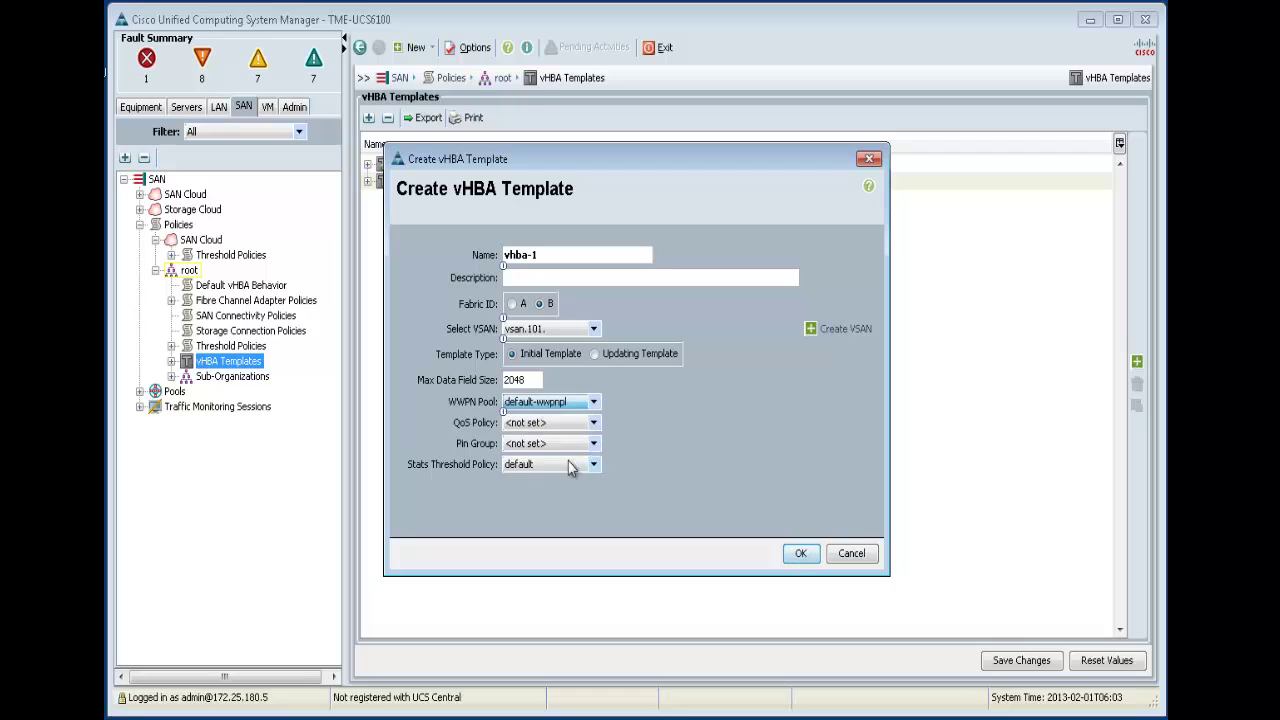
click(800, 556)
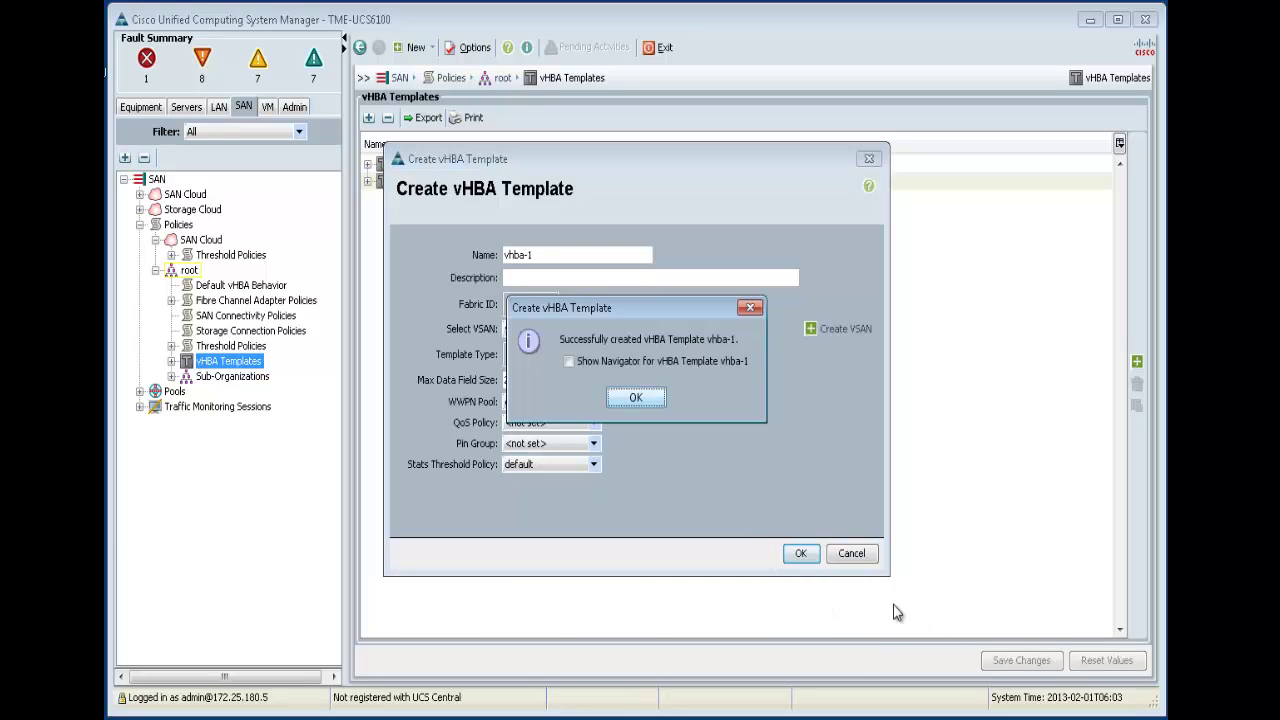
click(636, 398)
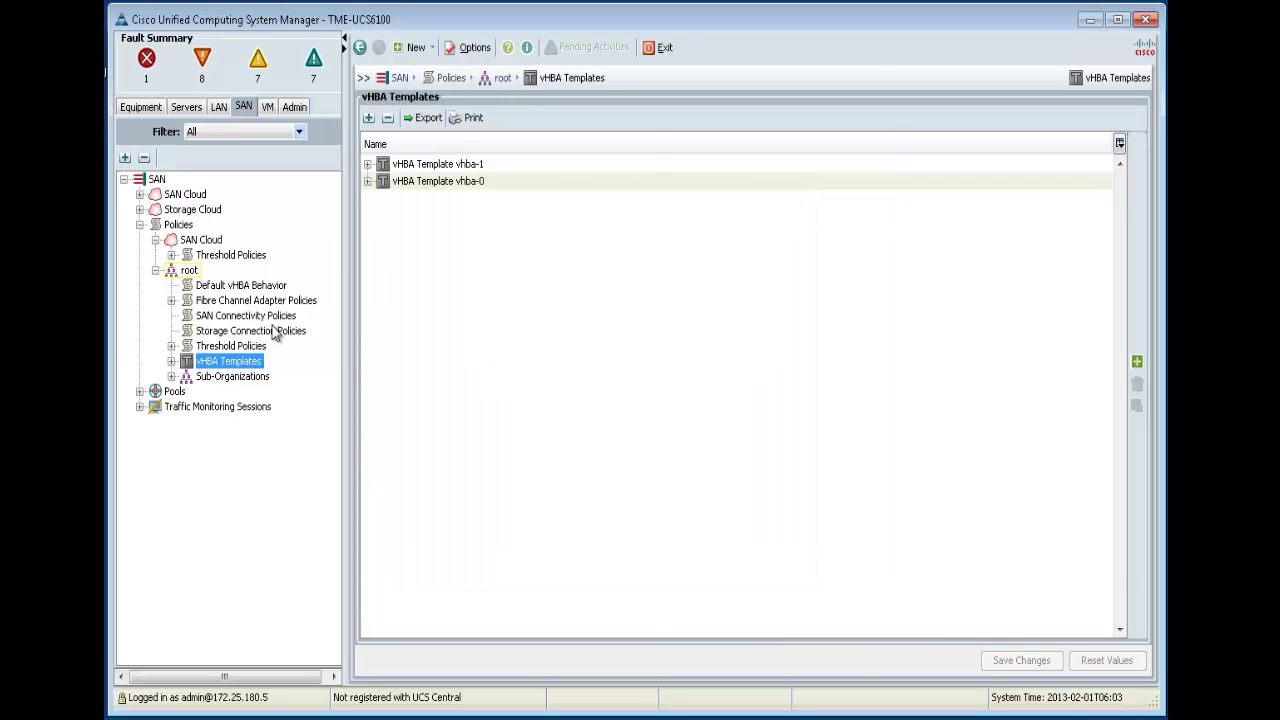
- Start SAN connectivity policy 2-port using the wwnn-default WWNN pool
click(275, 331)
click(273, 317)
right_click(273, 319)
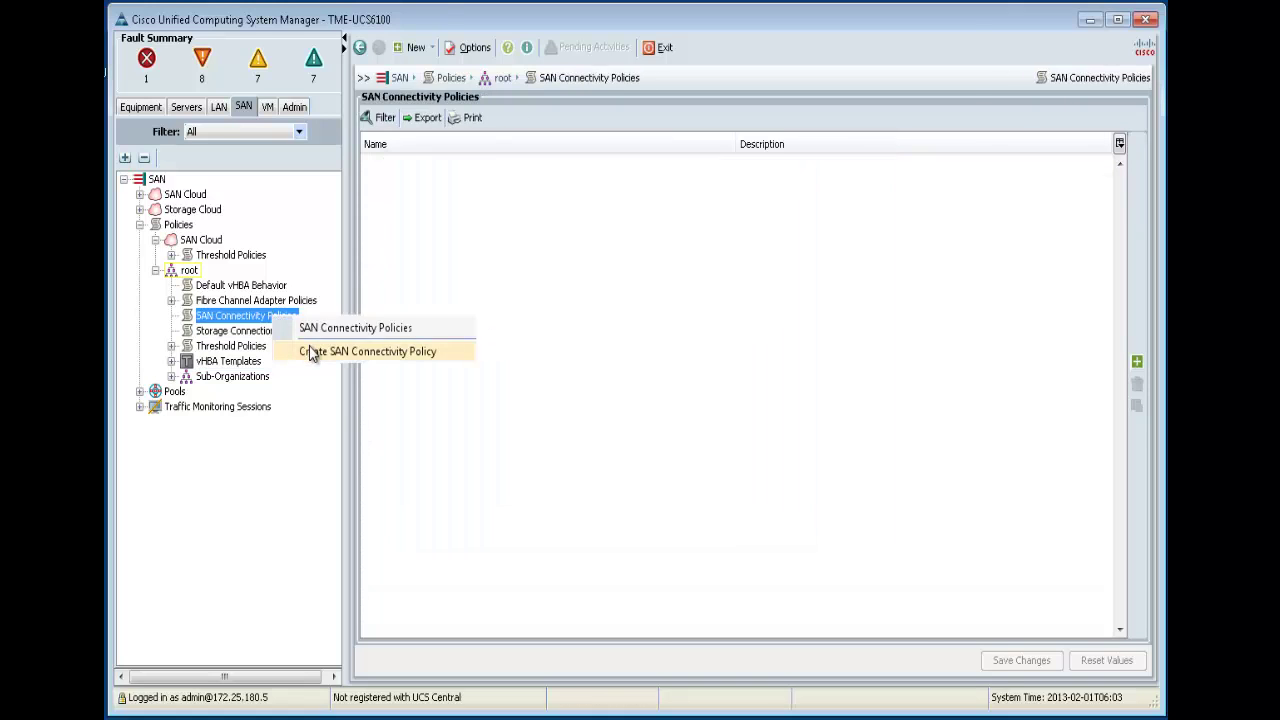
click(314, 353)
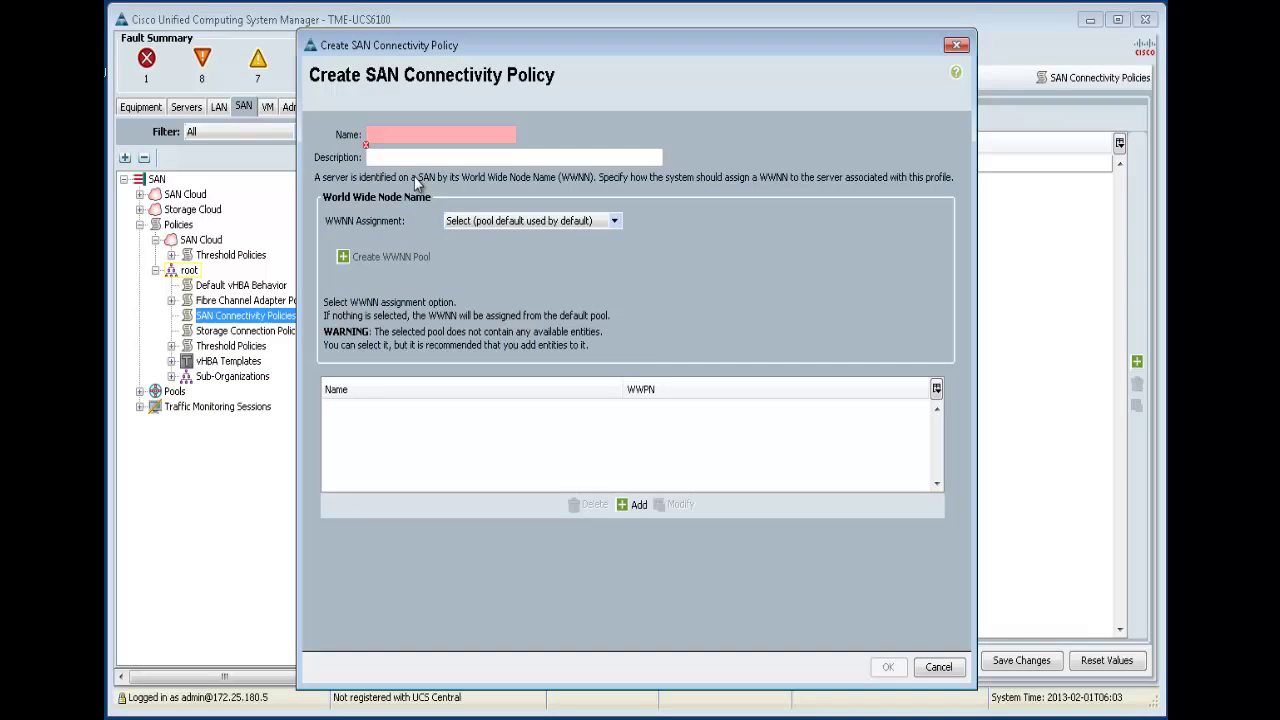
text(2-port)
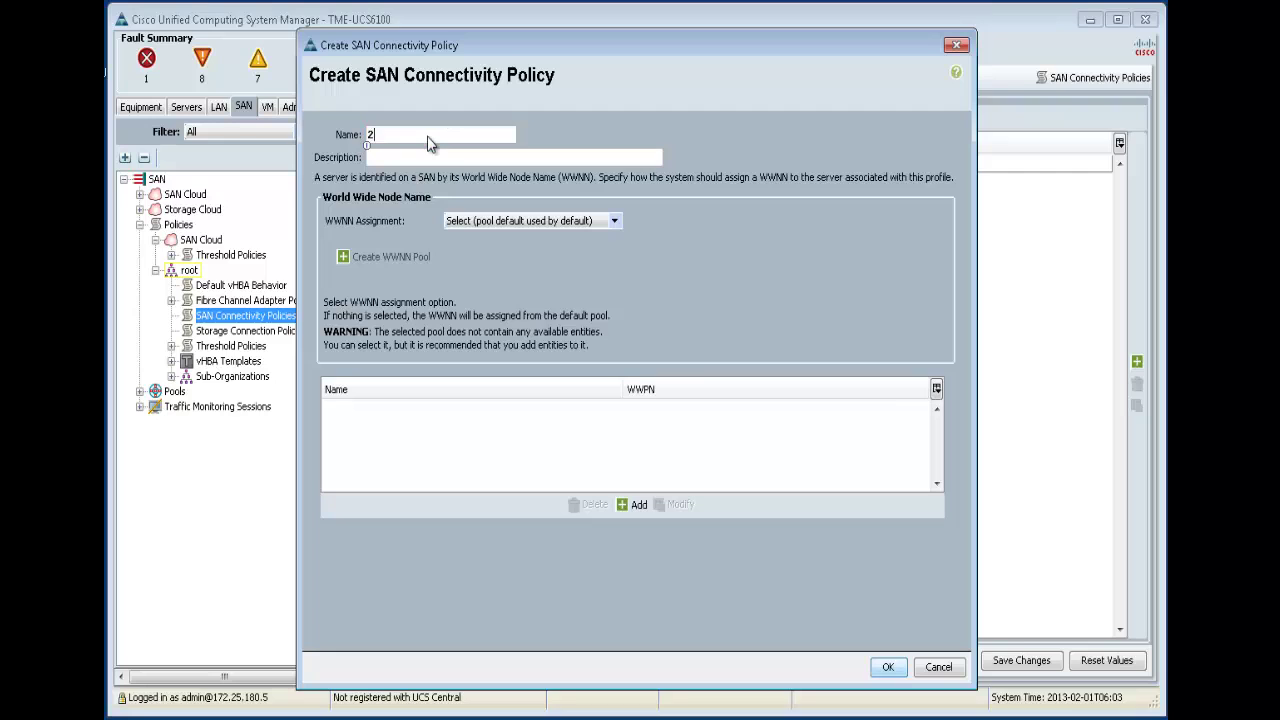
click(477, 221)
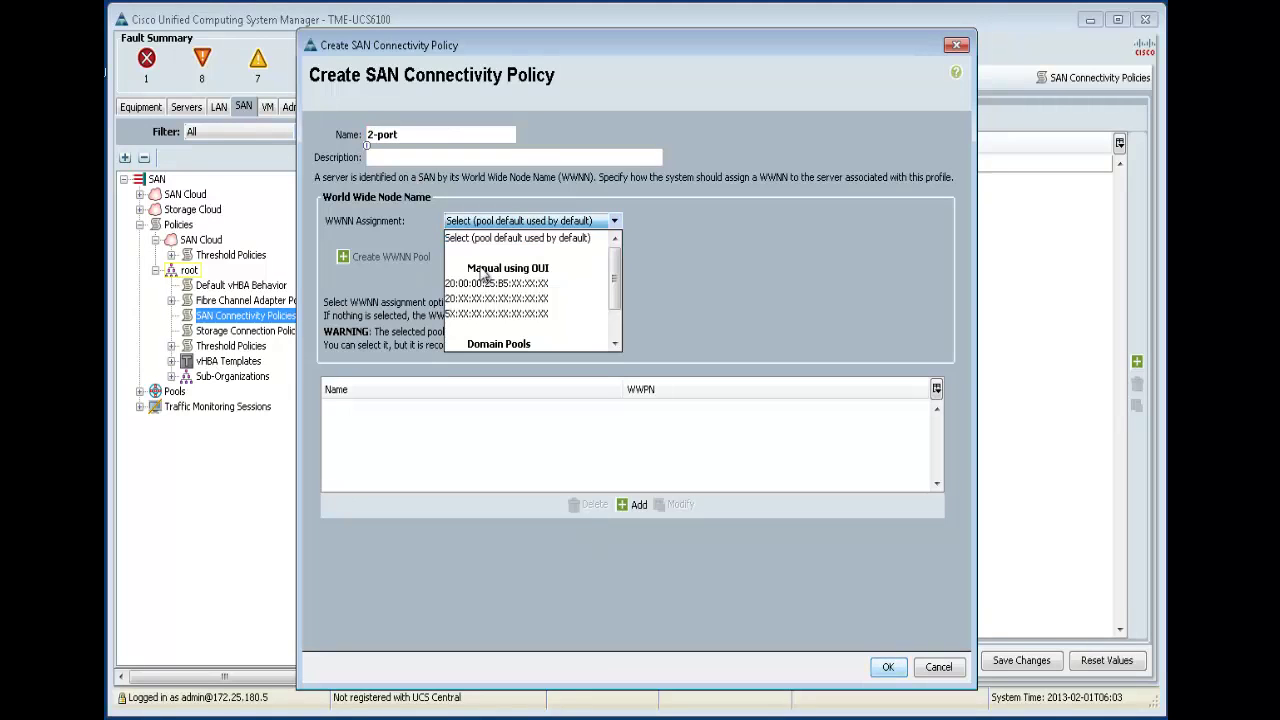
click(617, 343)
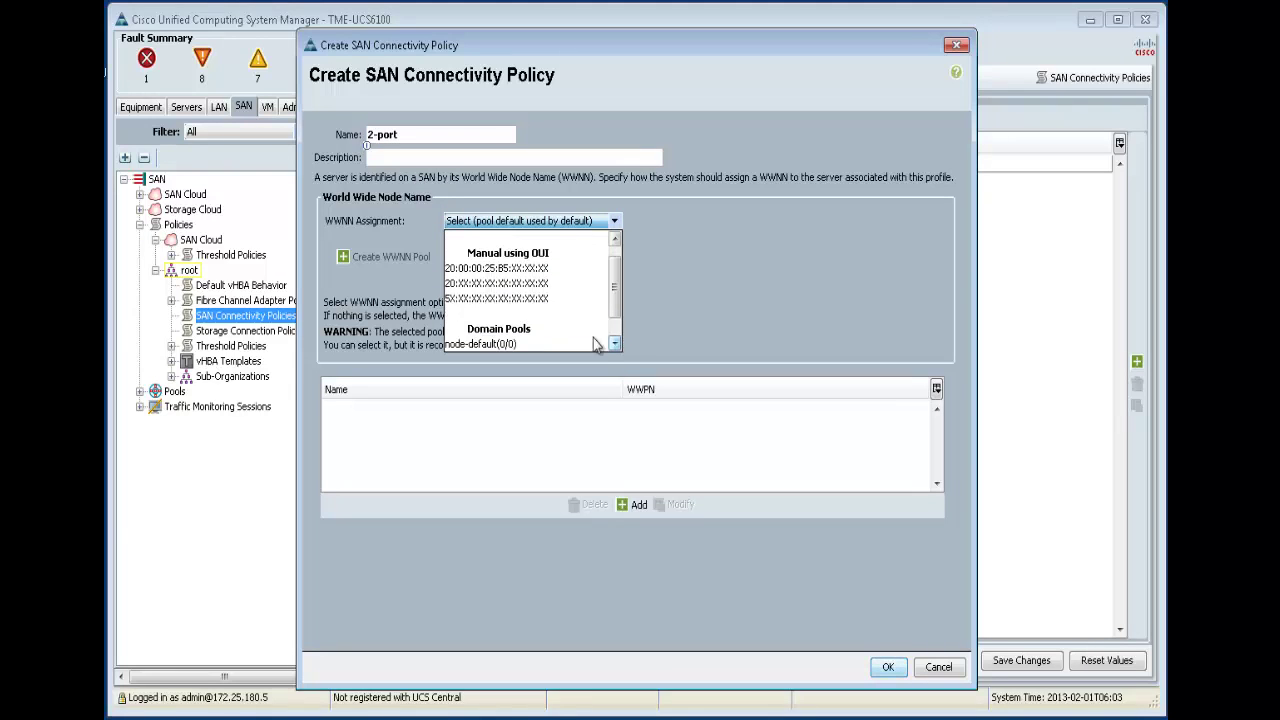
click(598, 344)
click(613, 221)
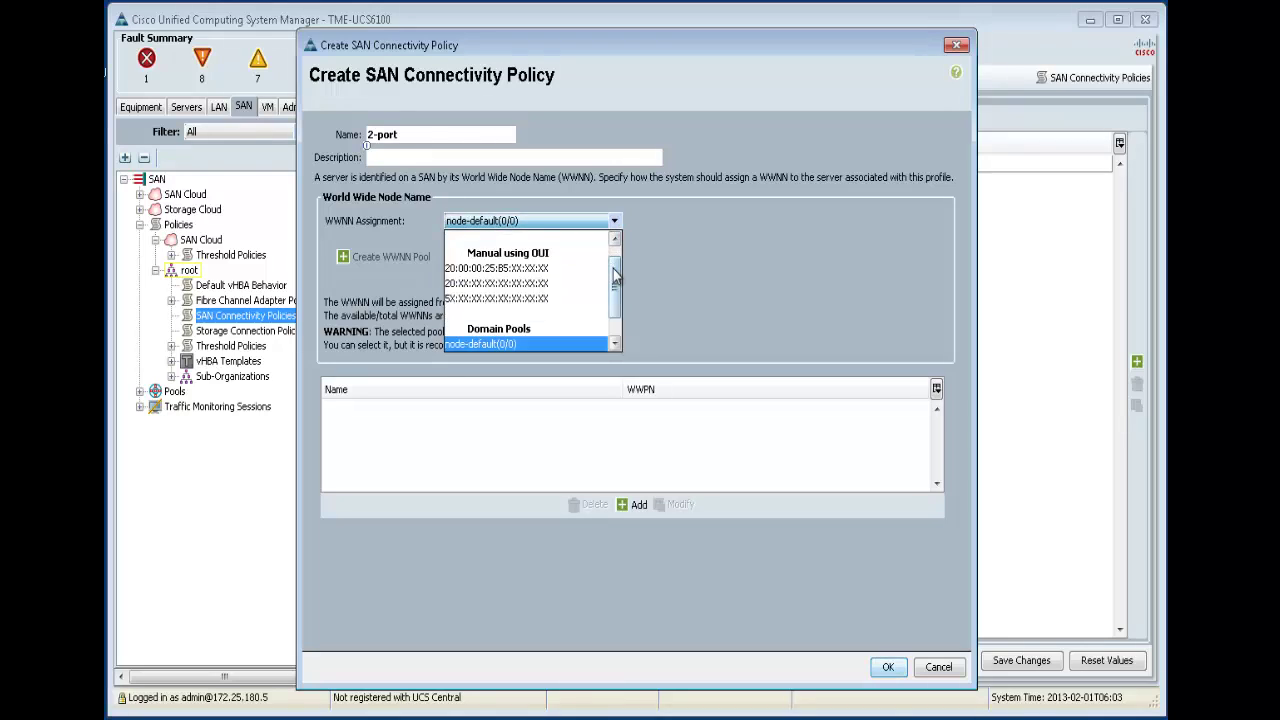
scroll(540, 300, down, 2)
click(548, 328)
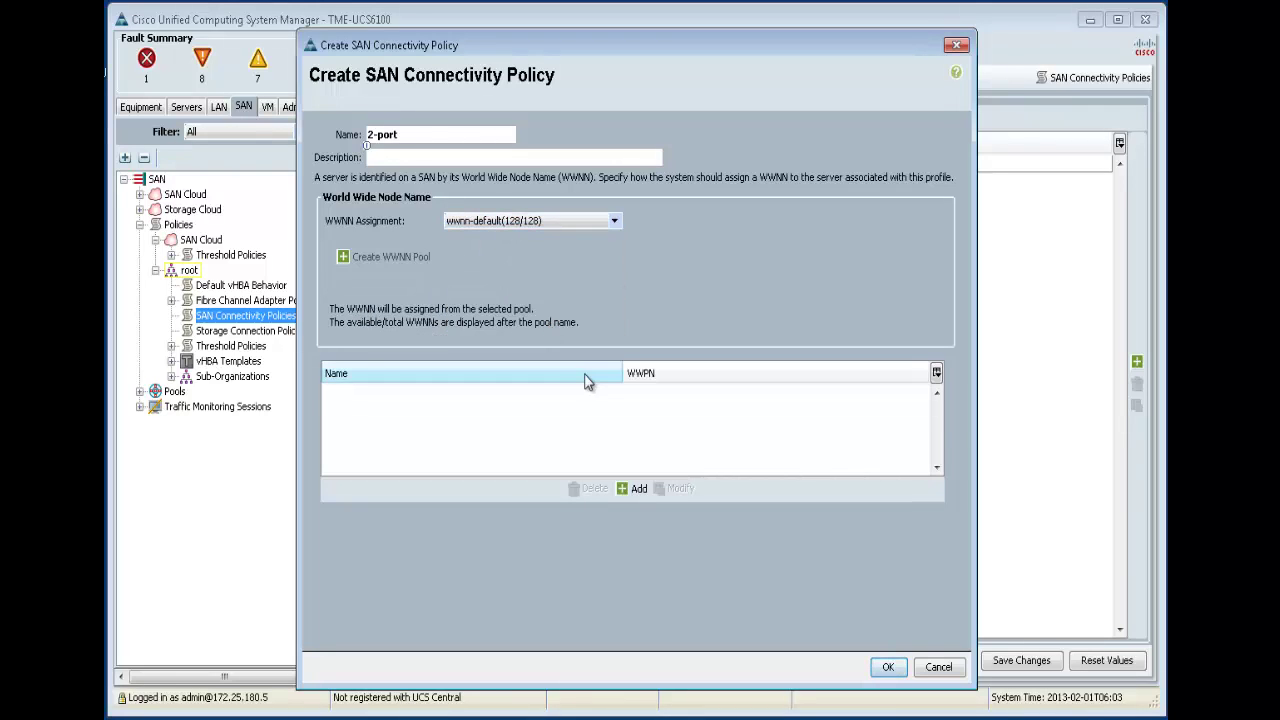
- Add vHBA vhba-0 based on template vhba-0
click(633, 488)
text(vhba-a)
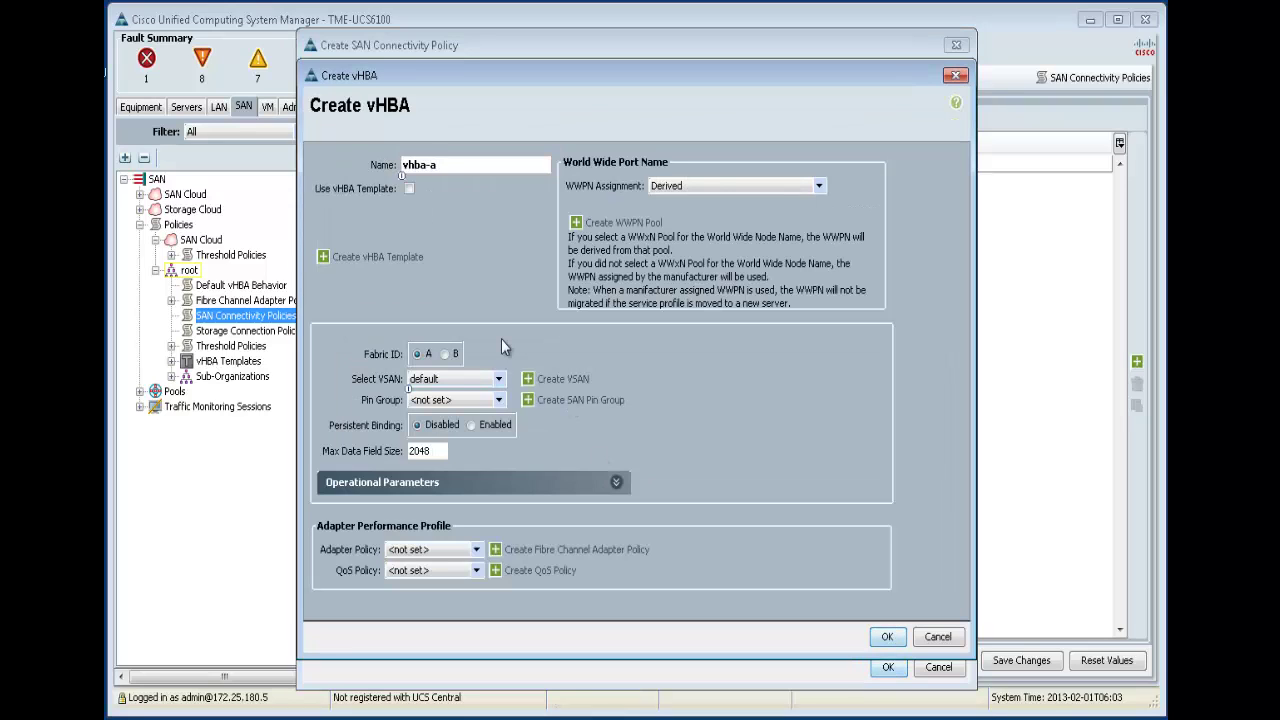
key(BackSpace)
text(1)
click(409, 189)
click(400, 258)
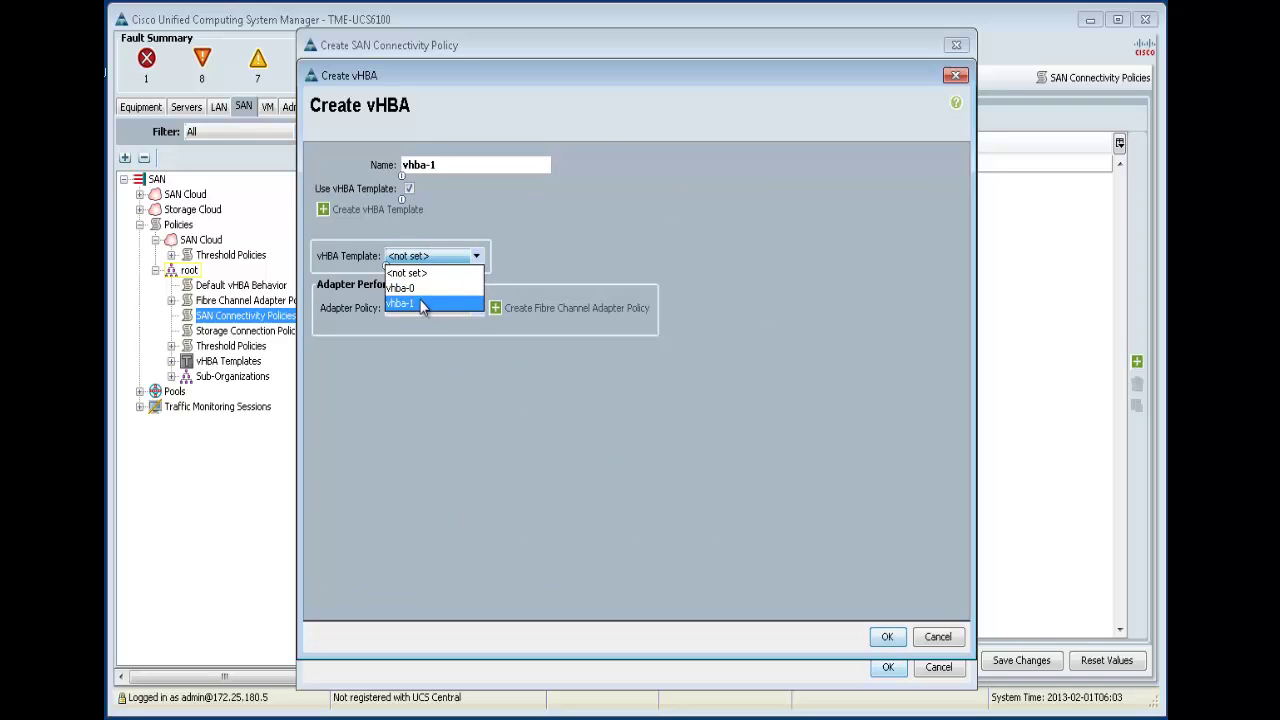
click(403, 288)
click(461, 171)
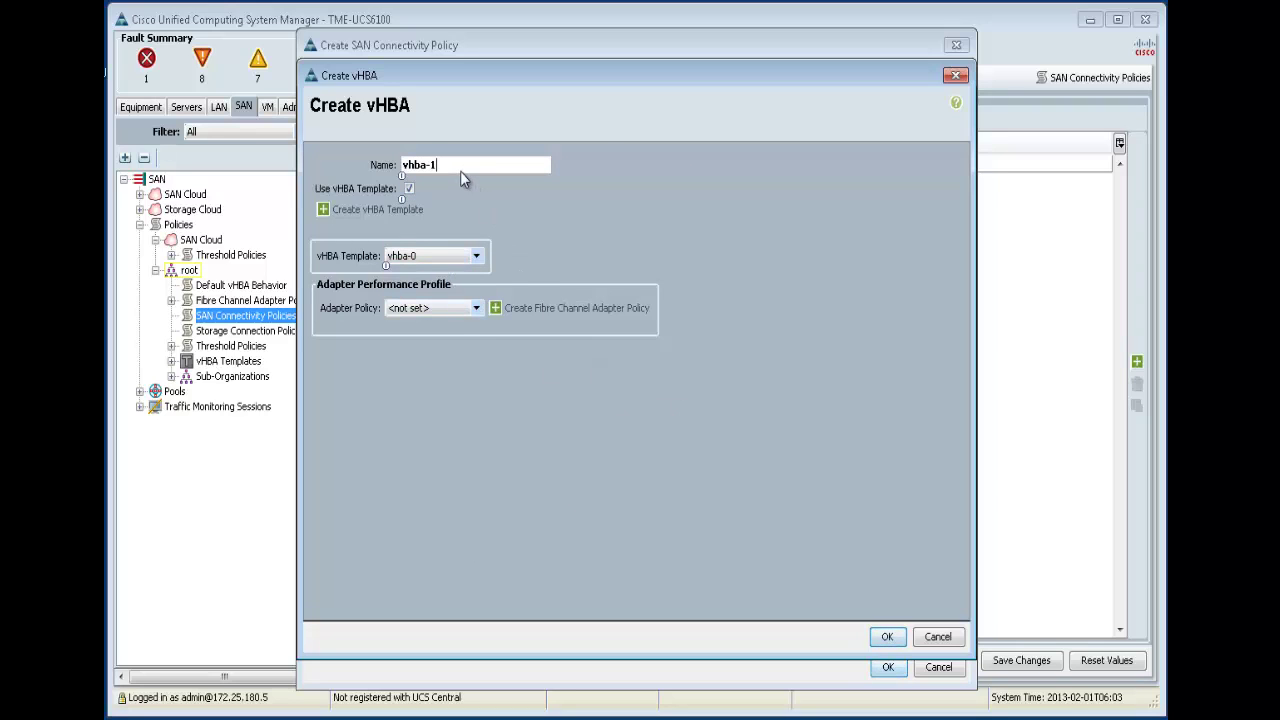
key(BackSpace)
text(0)
click(886, 637)
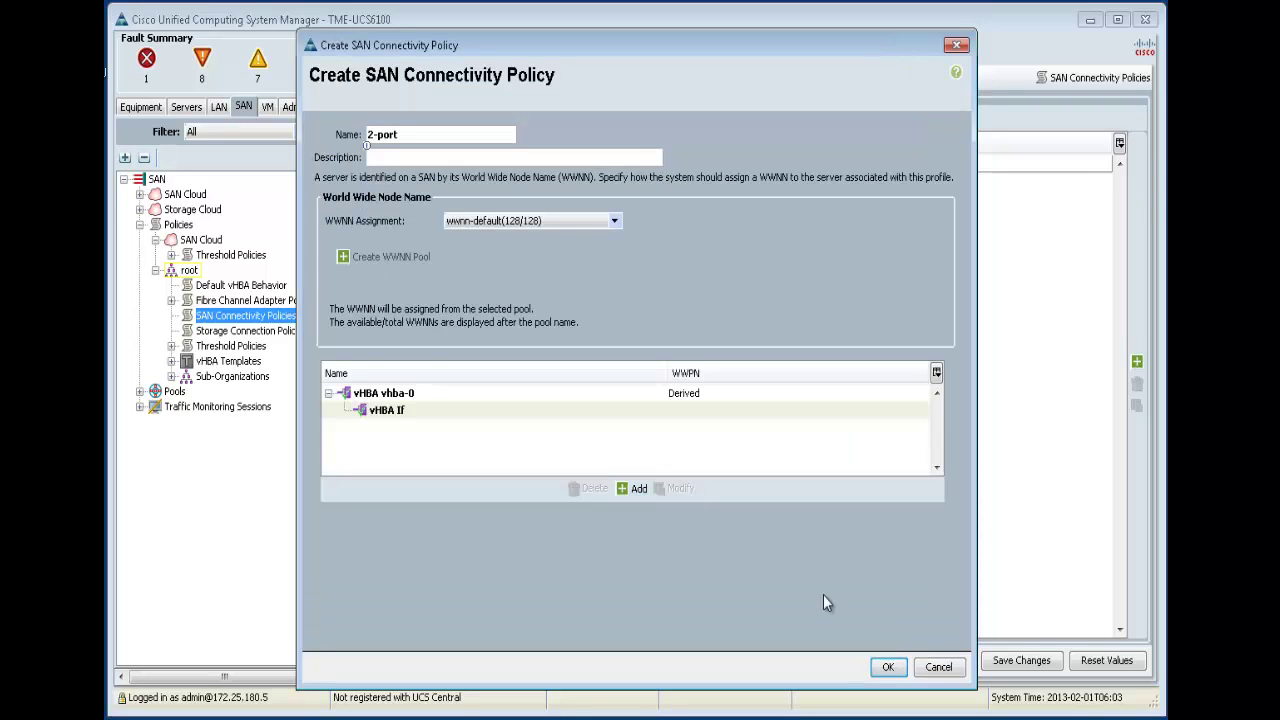
- Add vHBA vhba-1 from template vhba-1 and save the 2-port policy
click(621, 491)
text(vh)
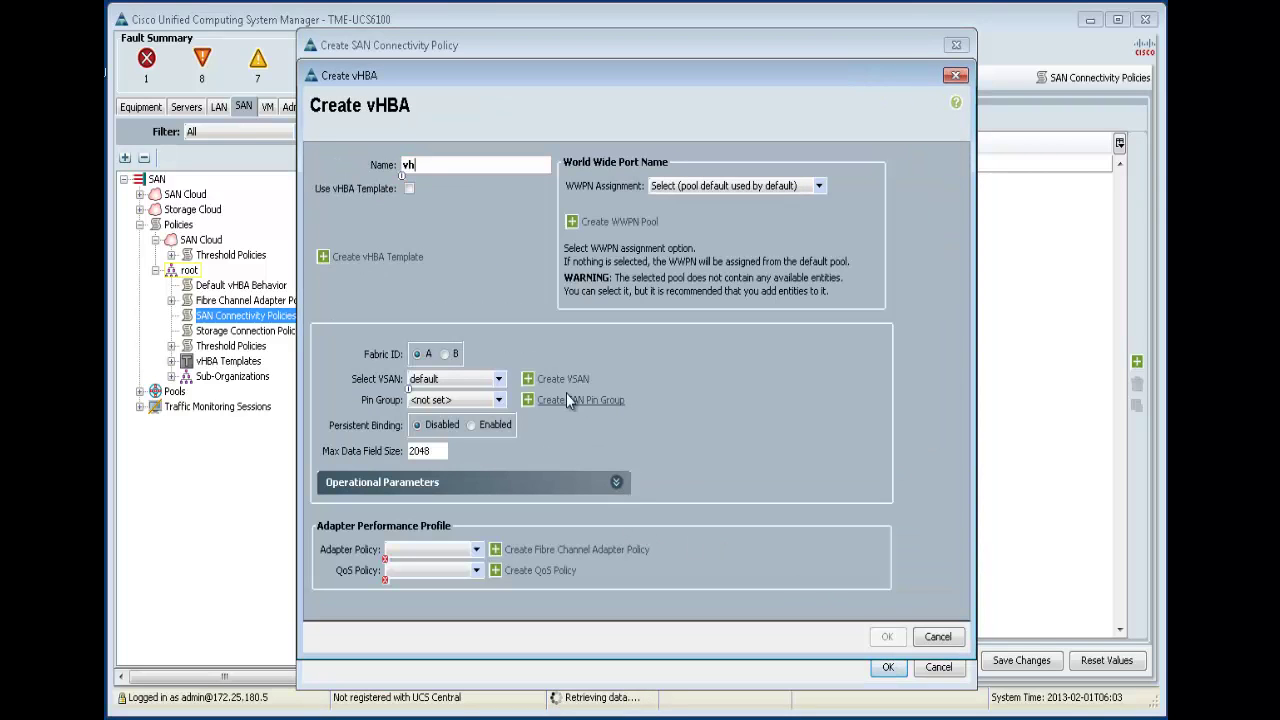
text(ba-1)
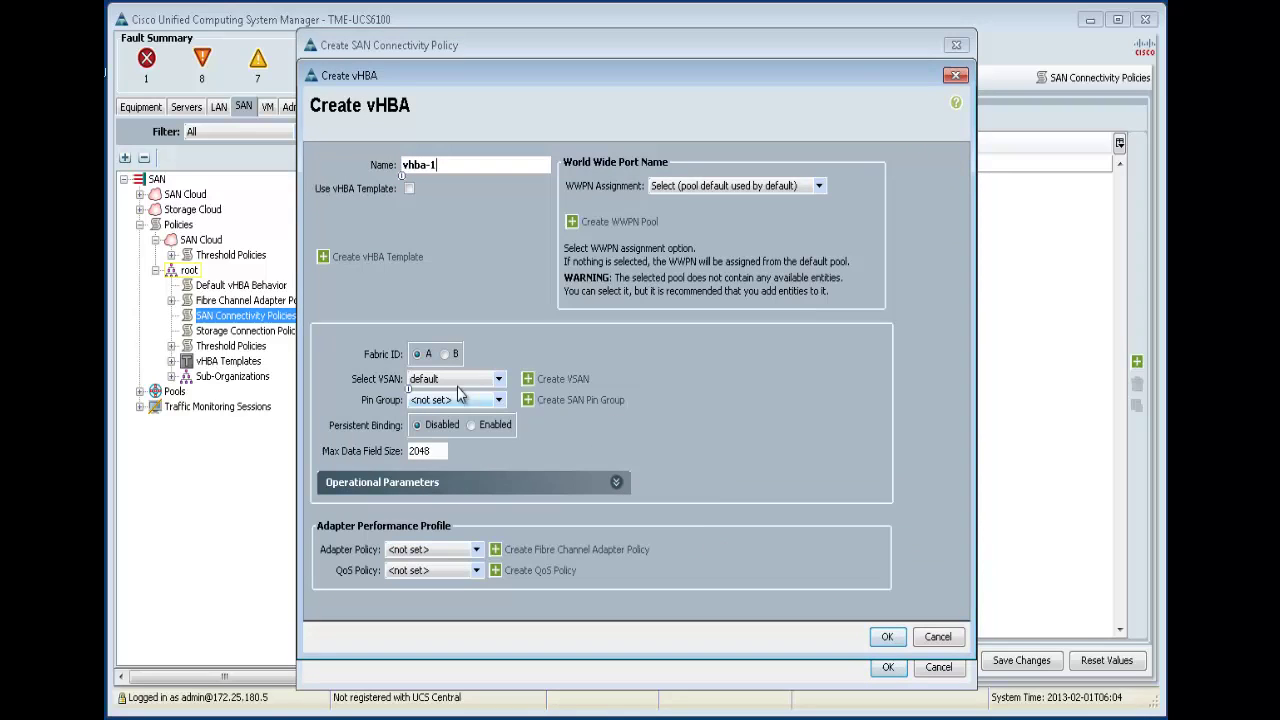
click(409, 189)
click(412, 256)
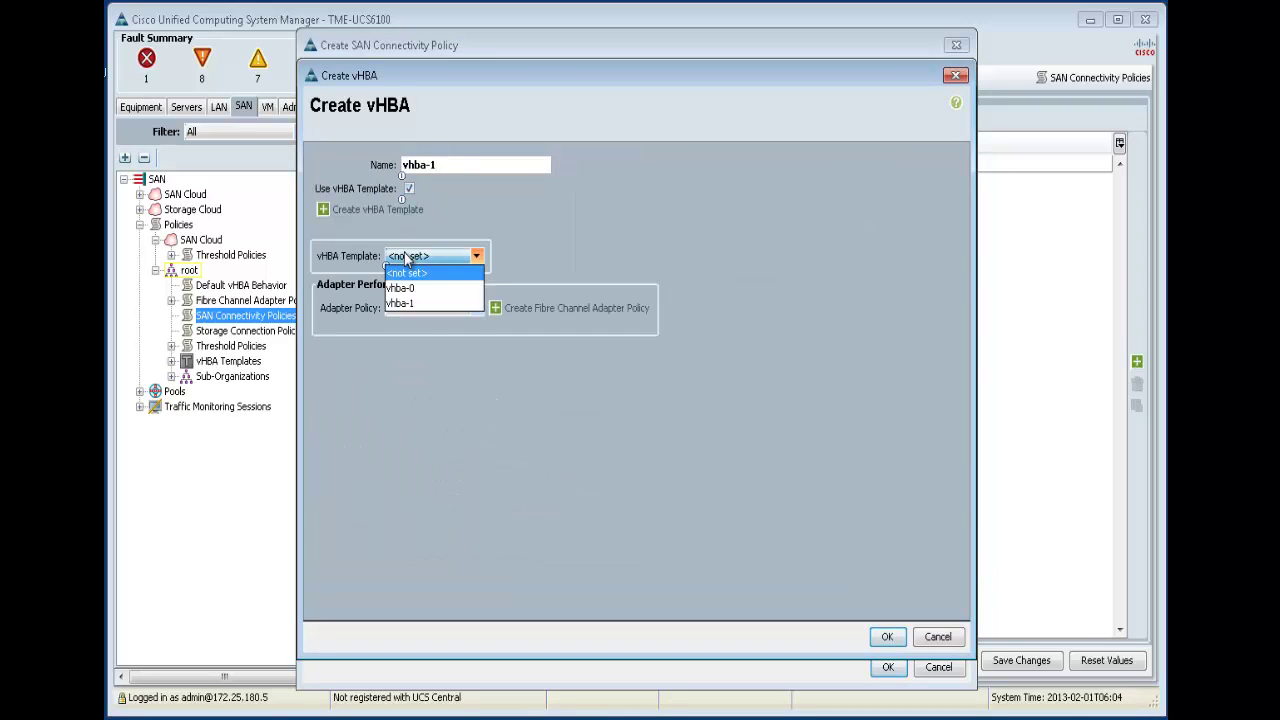
click(405, 296)
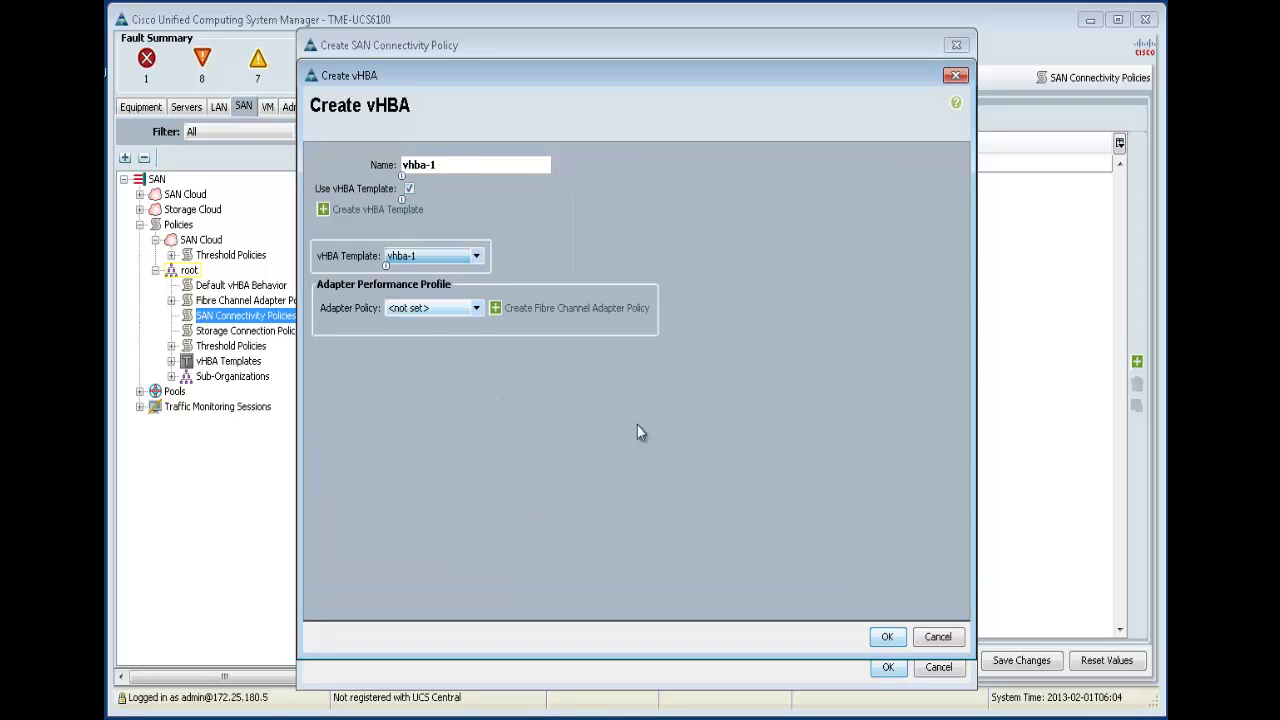
click(887, 636)
click(888, 666)
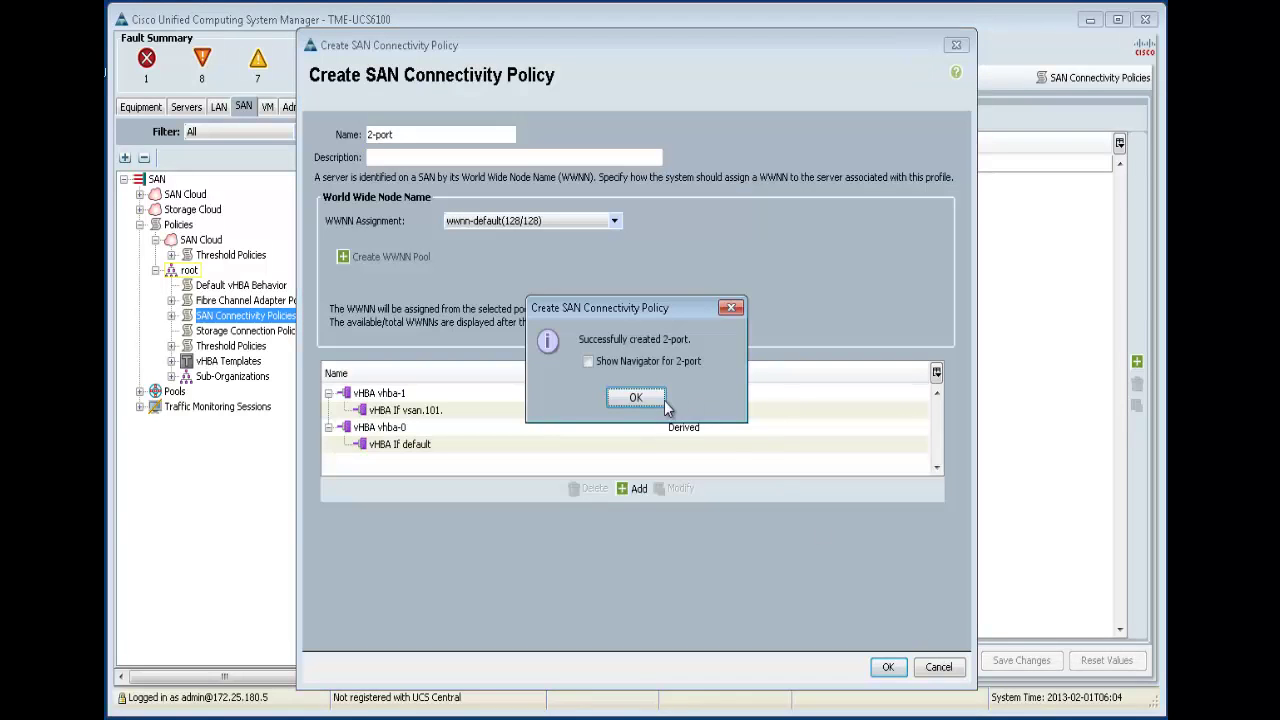
click(640, 398)
- Start an expert service profile under root named esxi-4-web-services, drawing UUIDs from default_uuidpl
click(179, 113)
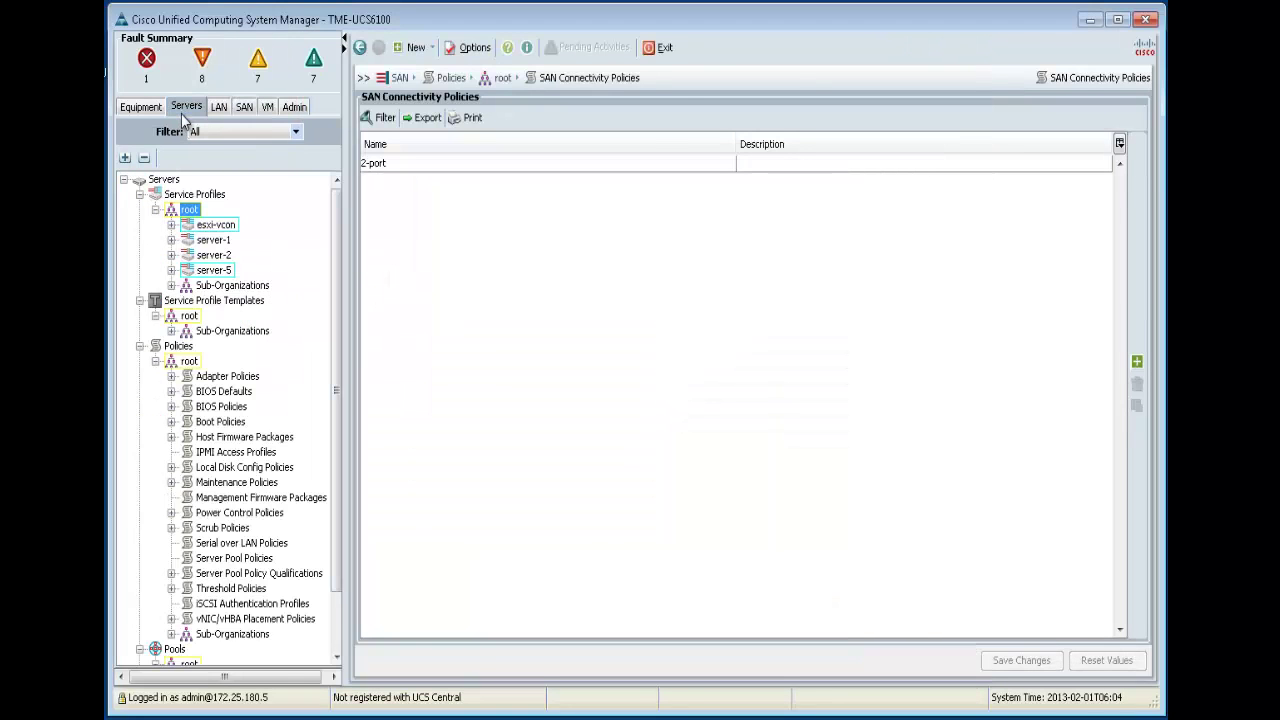
click(208, 213)
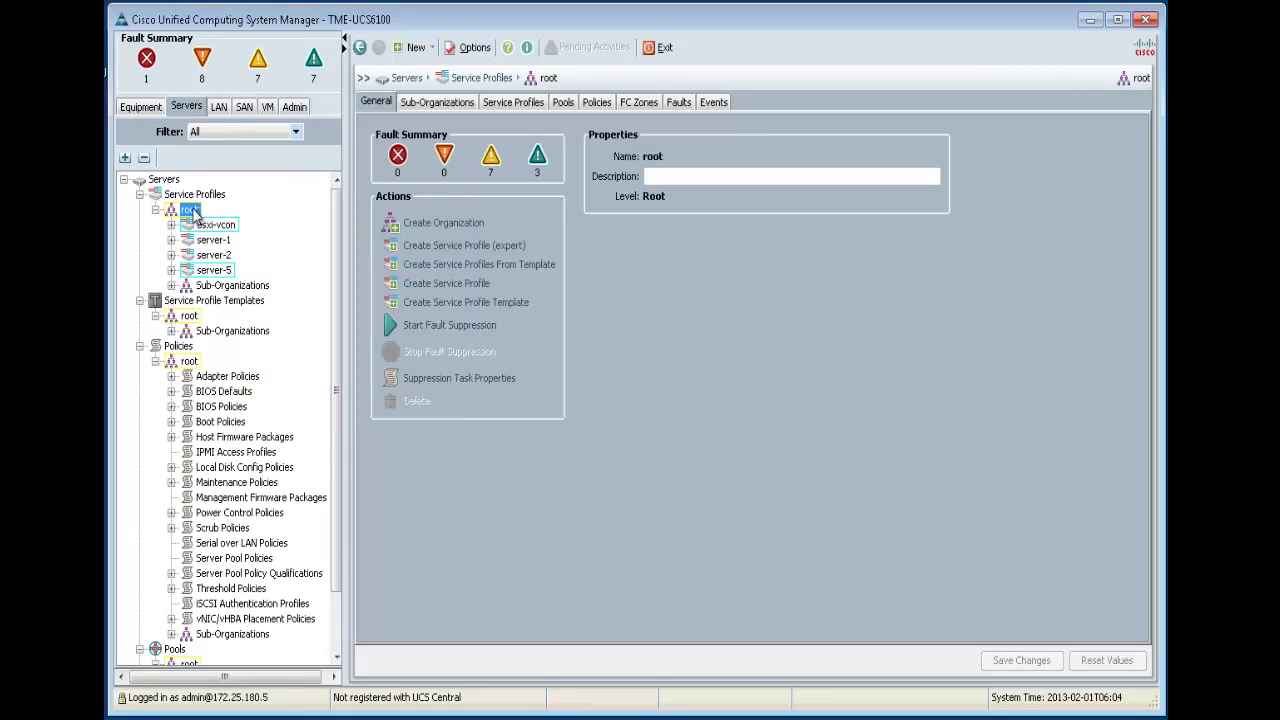
right_click(193, 213)
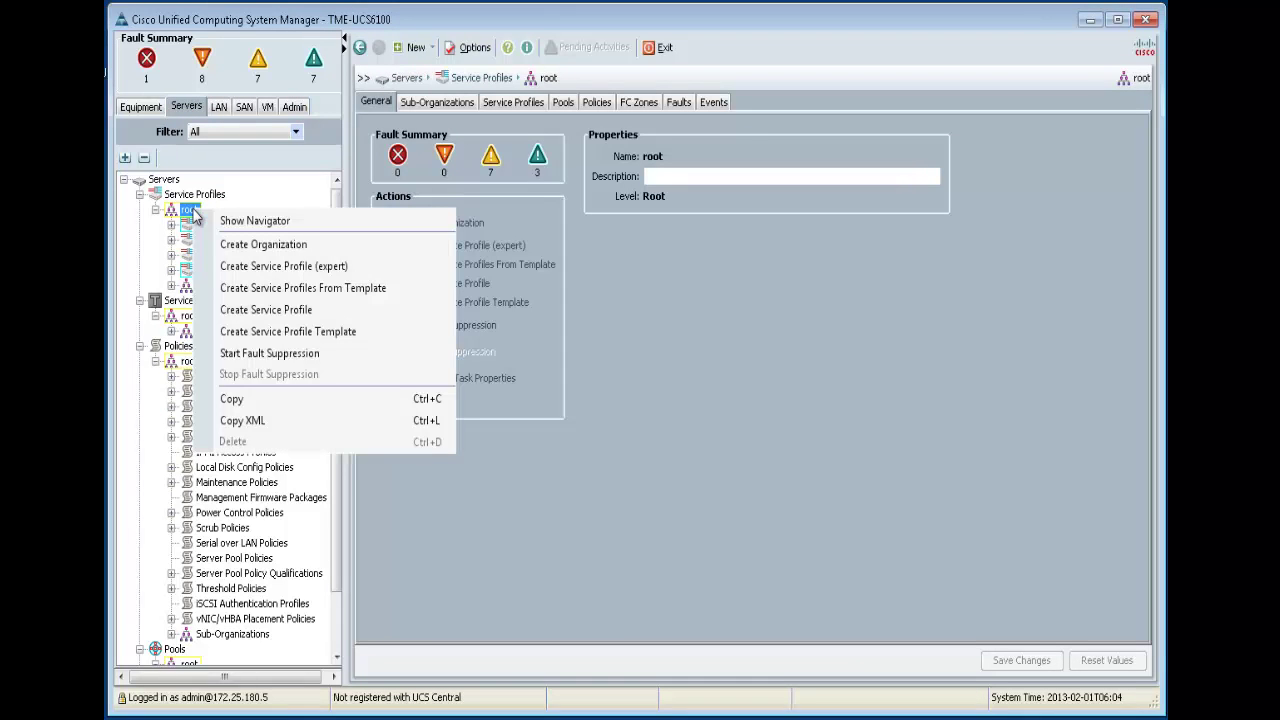
click(274, 268)
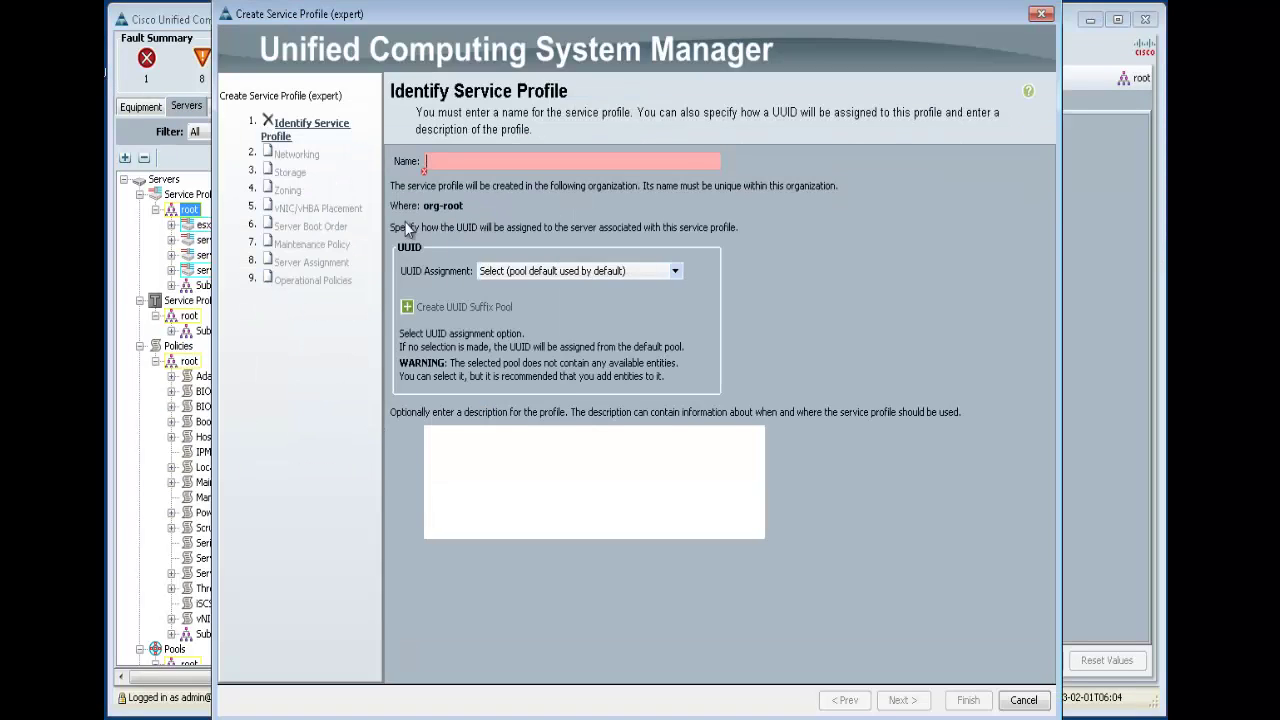
text(esxi)
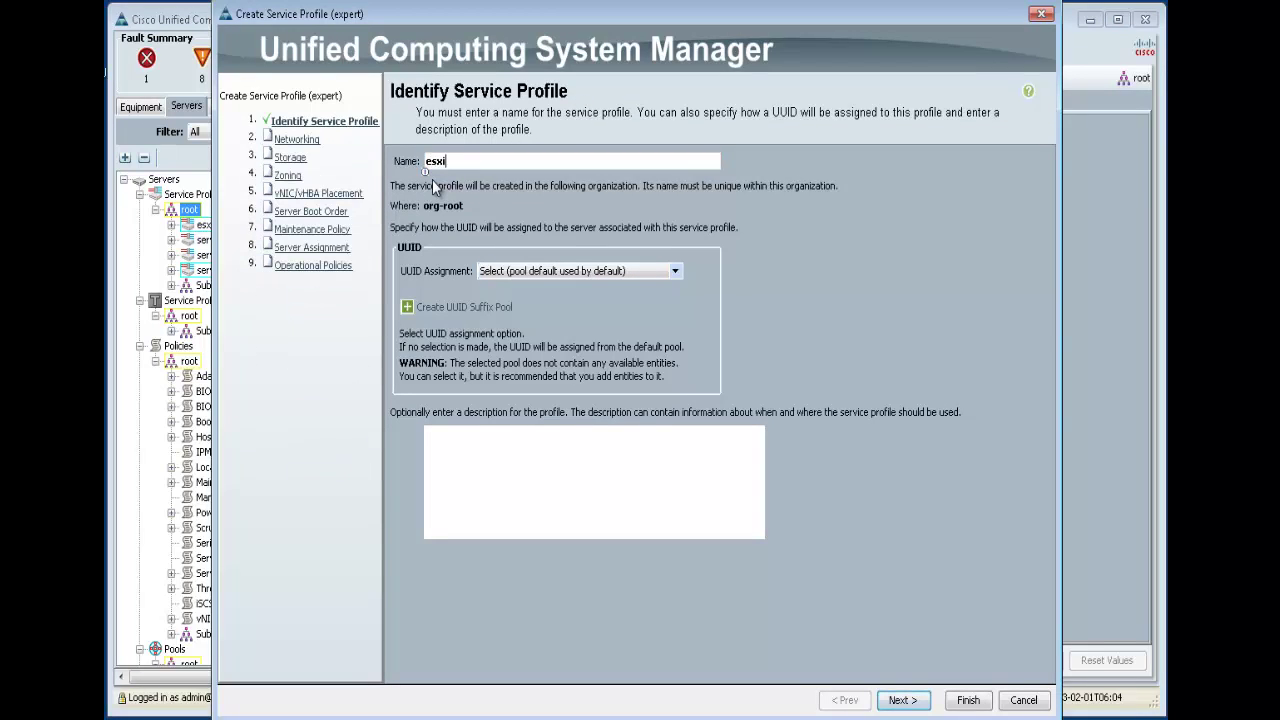
text(-4-web-services)
click(480, 270)
scroll(679, 347, down, 3)
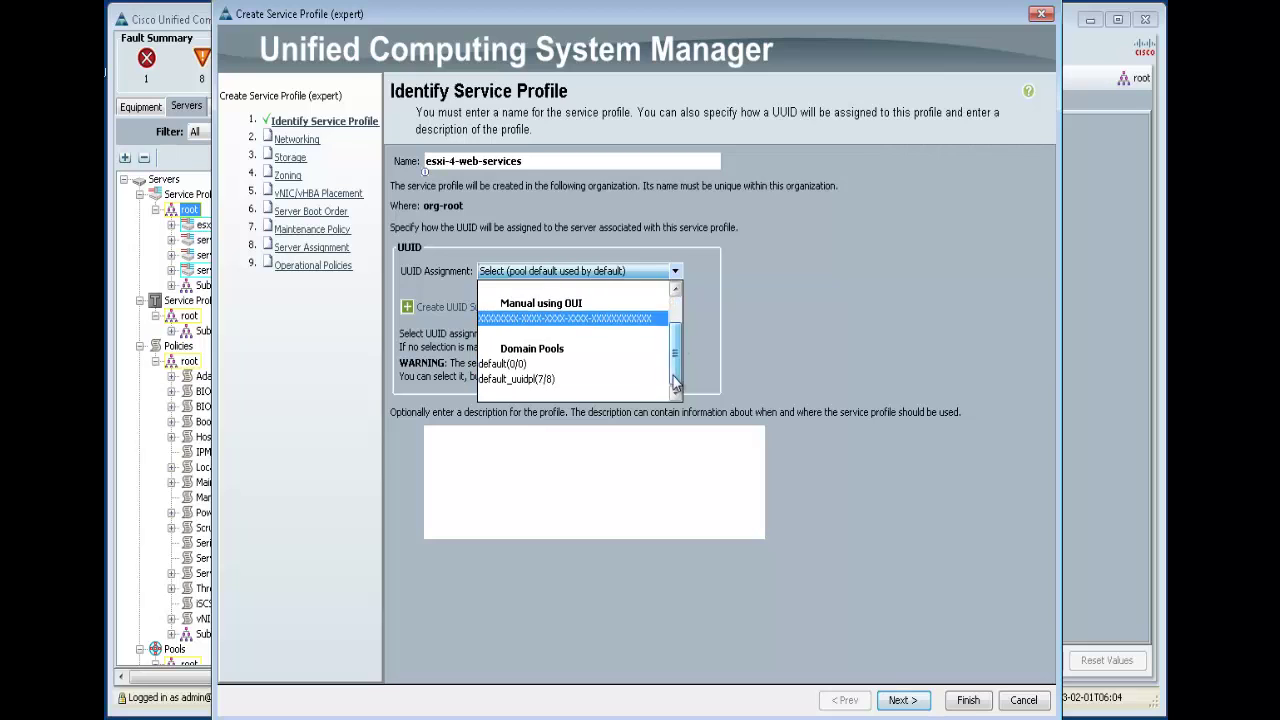
click(584, 382)
click(297, 139)
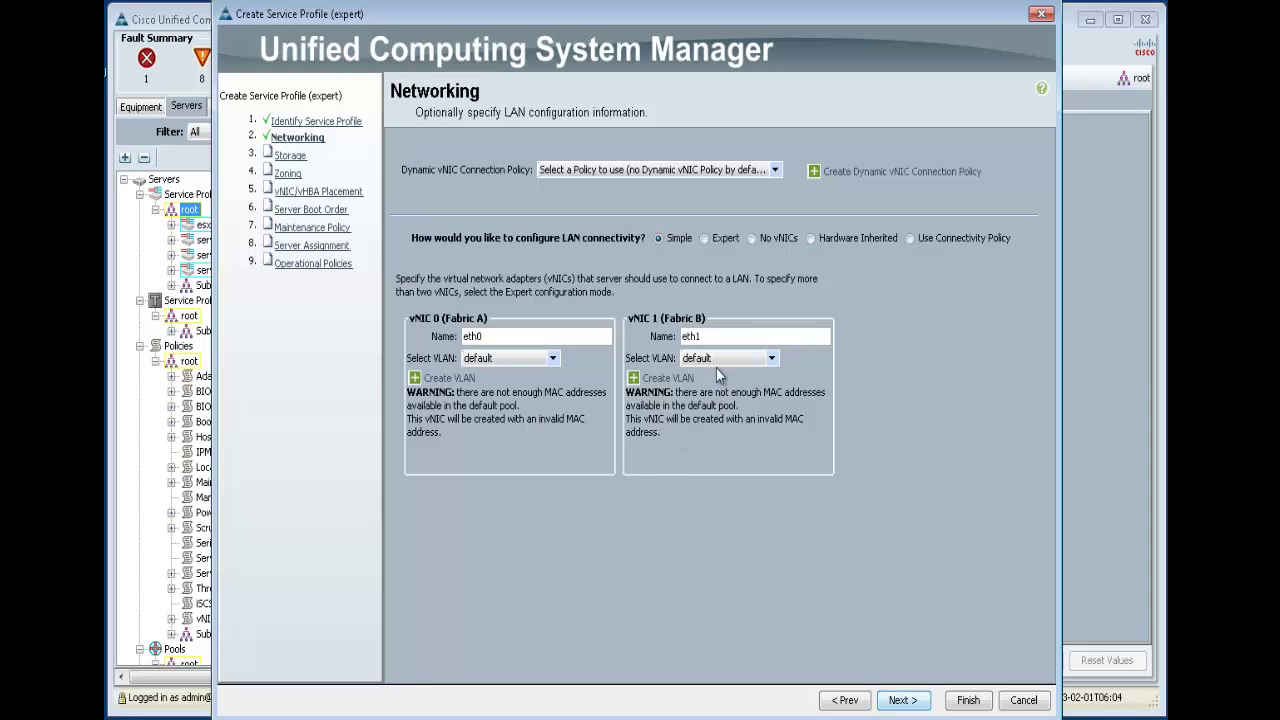
- Abandon a manual vNIC and set networking to the 4-port LAN connectivity policy
click(723, 243)
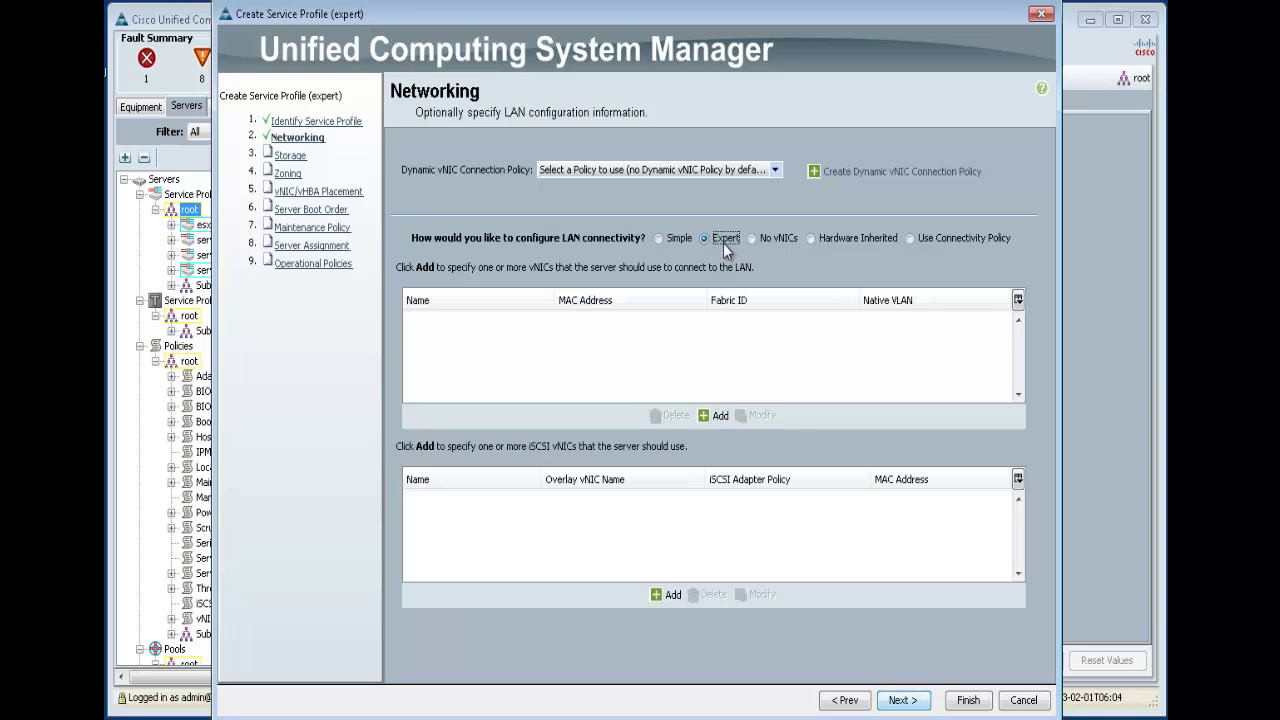
click(712, 415)
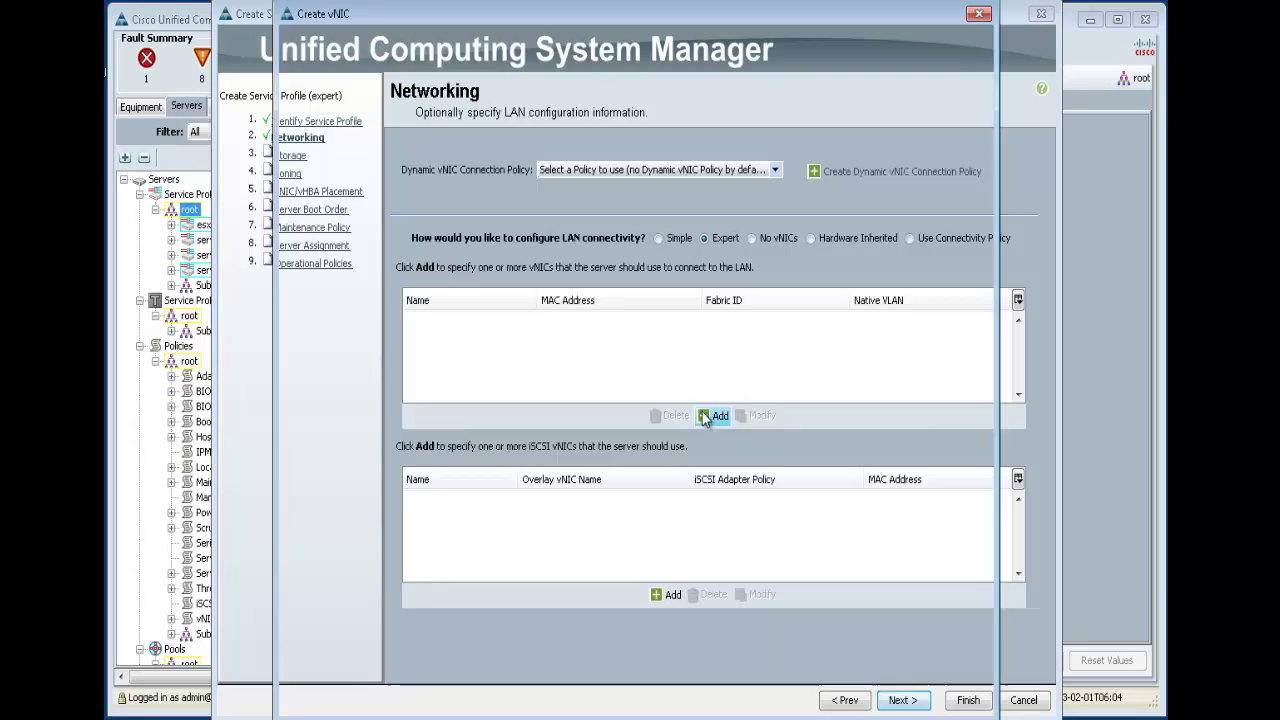
click(383, 140)
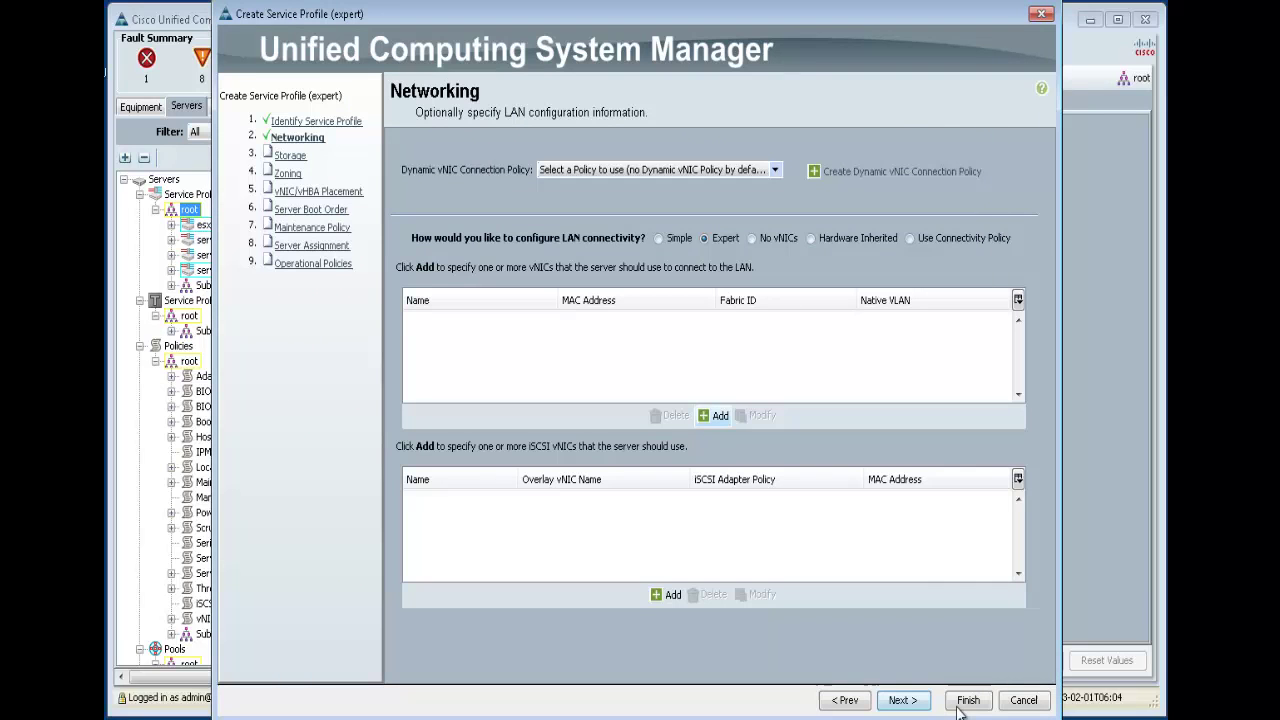
click(961, 714)
click(908, 237)
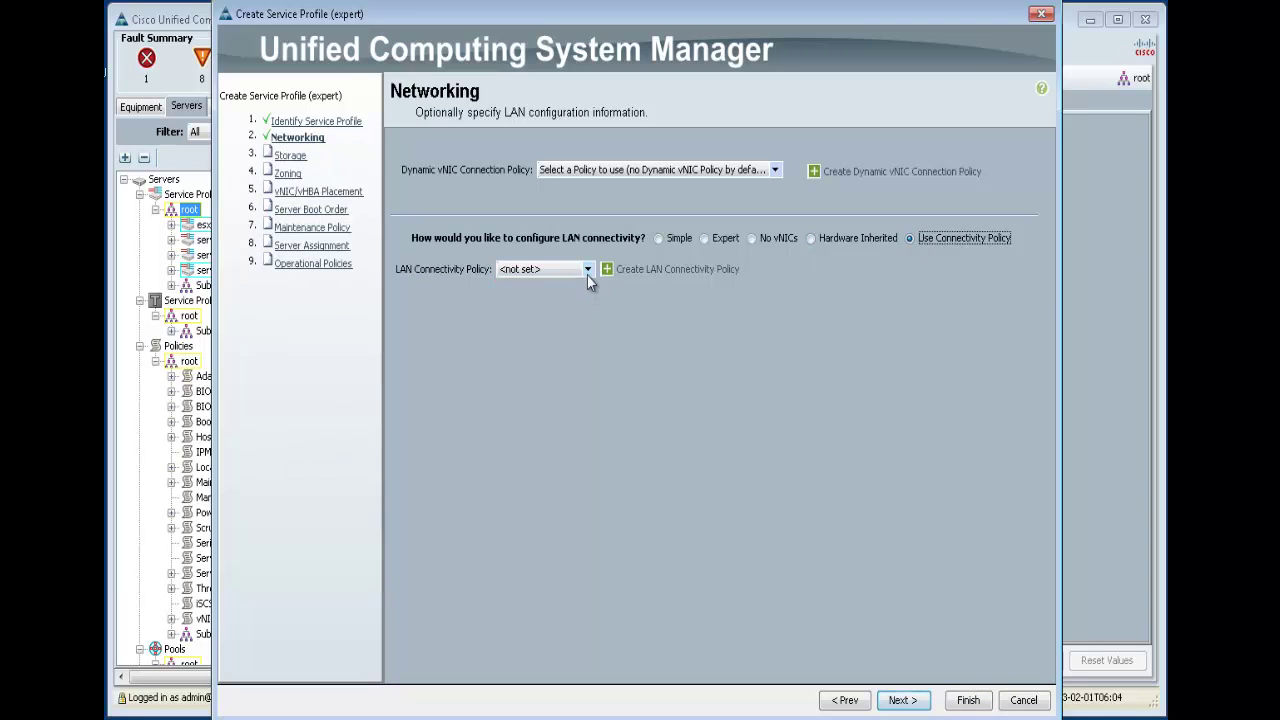
click(587, 269)
click(551, 315)
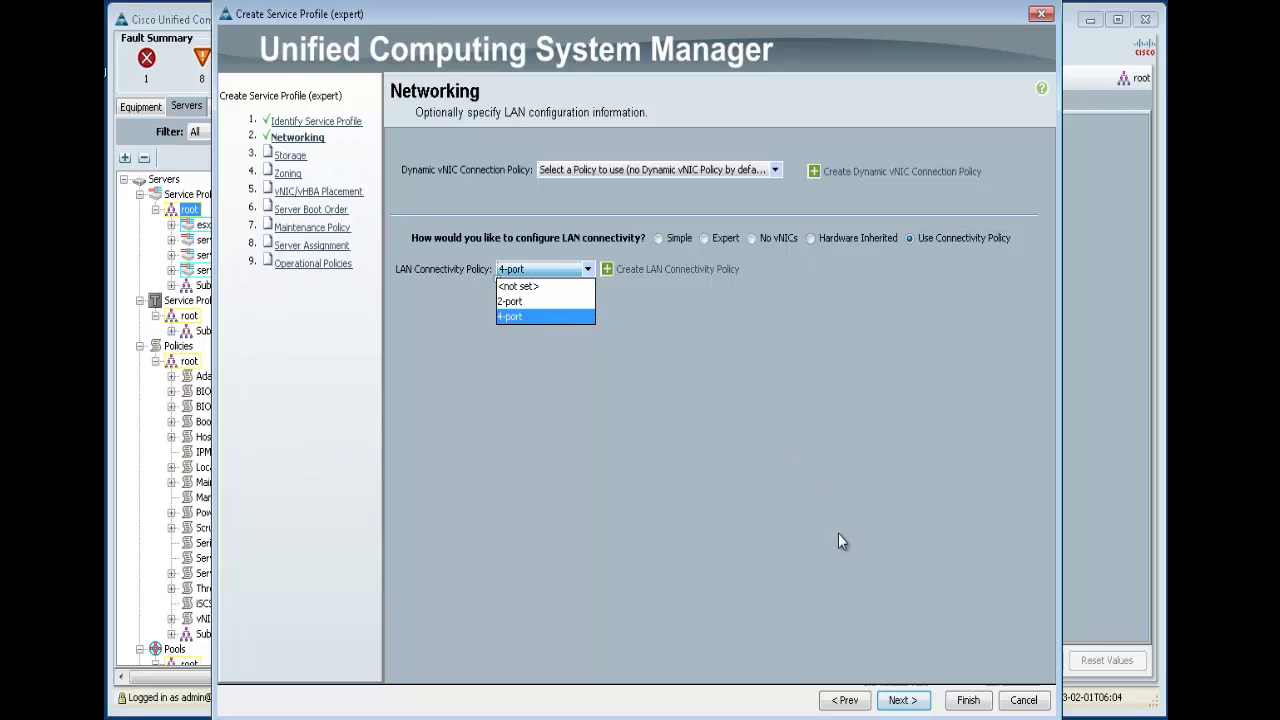
click(288, 156)
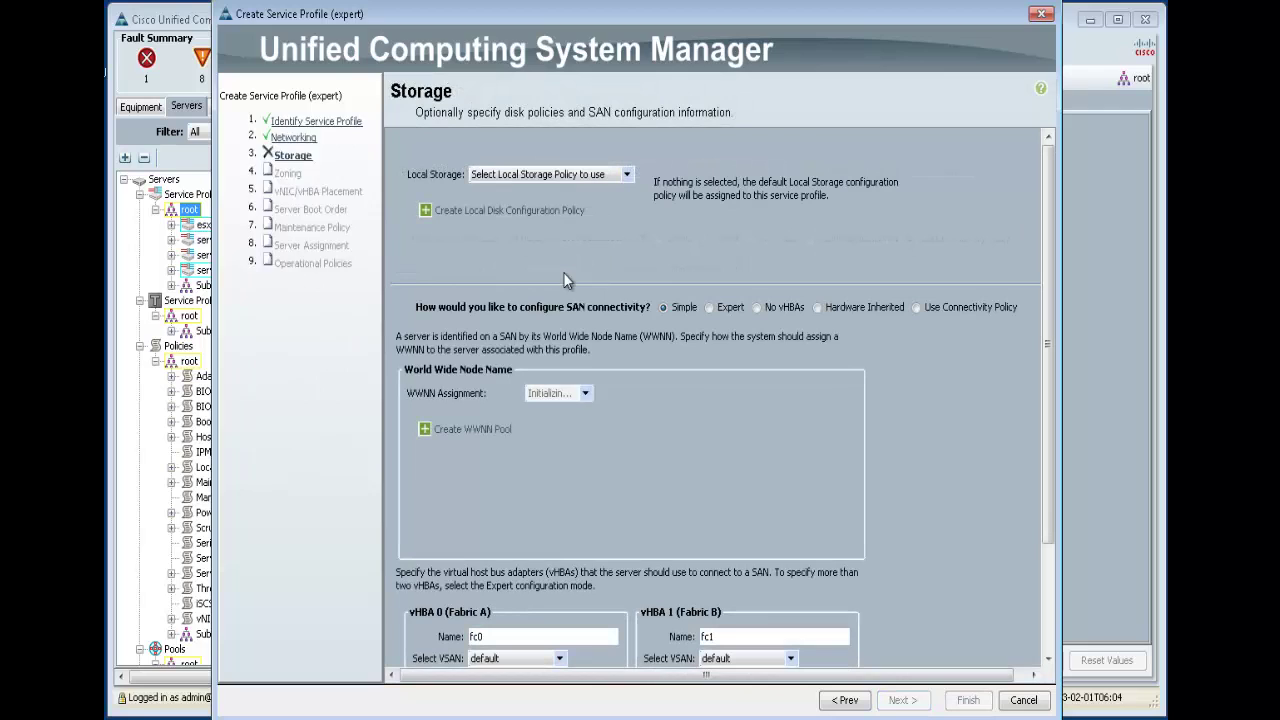
- Set storage to the 2-port SAN connectivity policy and finish creating the profile
click(917, 309)
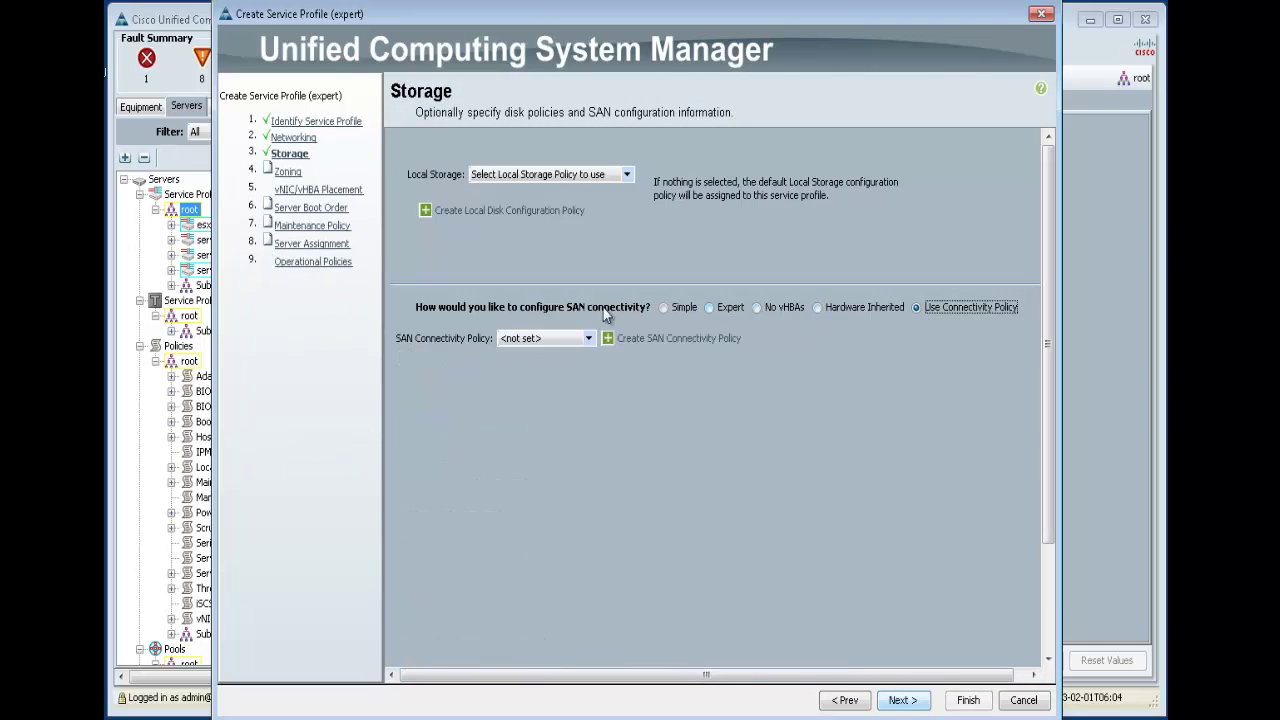
click(587, 340)
click(552, 366)
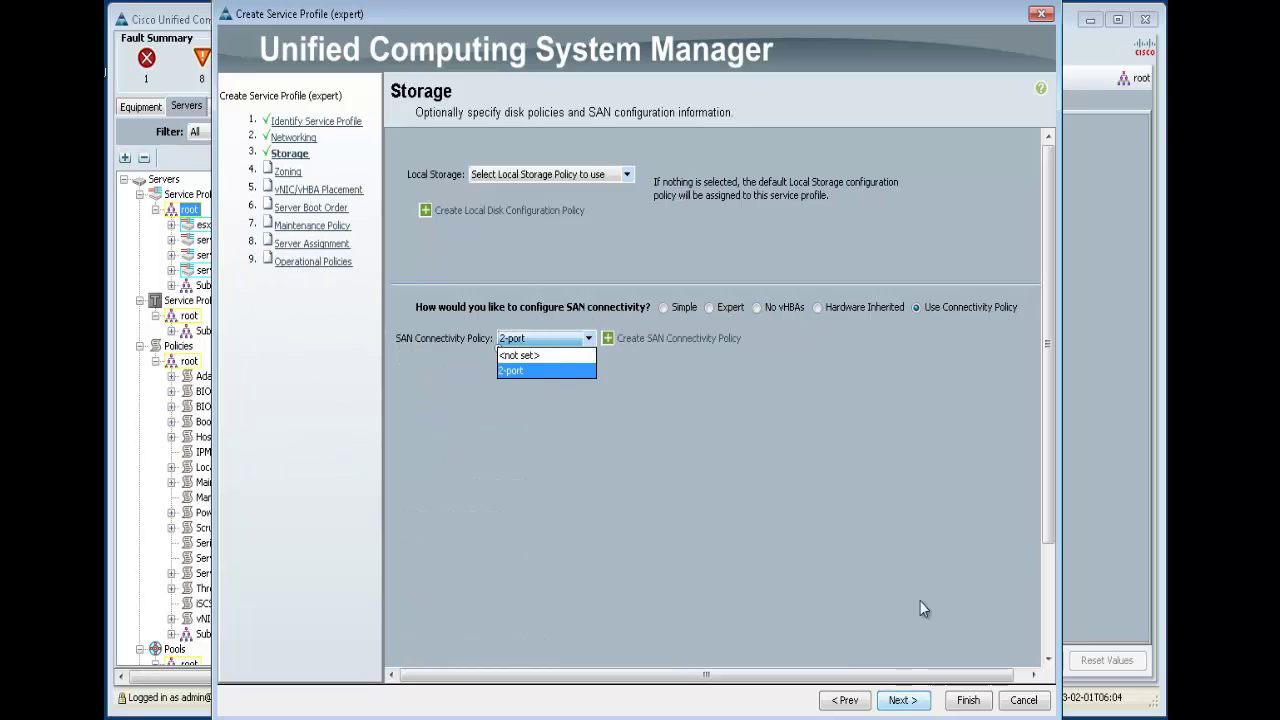
click(958, 699)
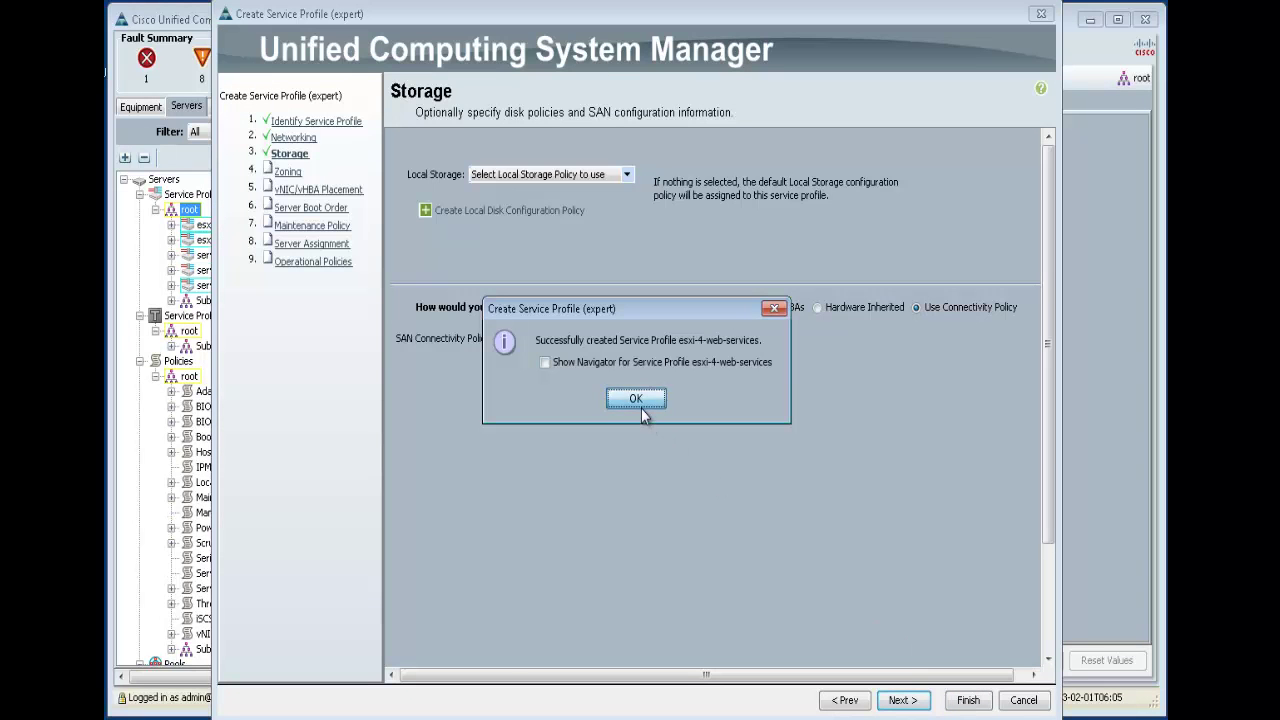
click(640, 404)
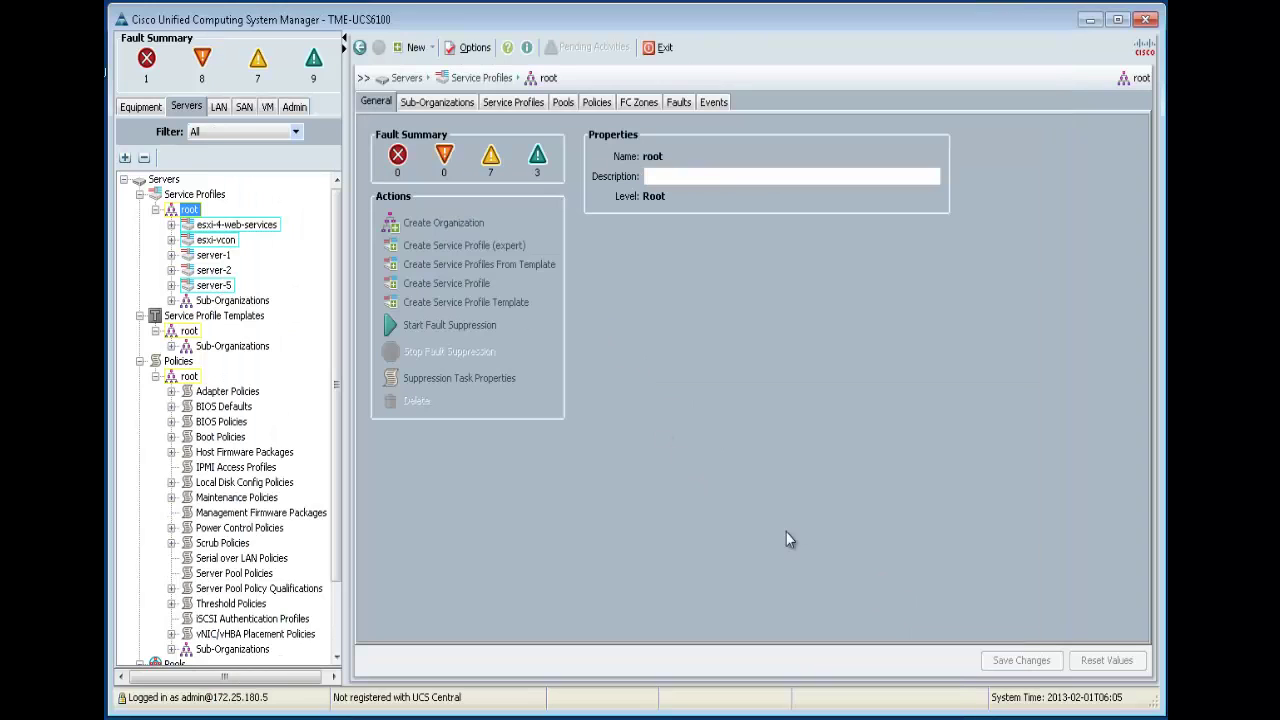
- Start an expert service profile under root named bare-metal with UUIDs from default_uuidpl
right_click(193, 210)
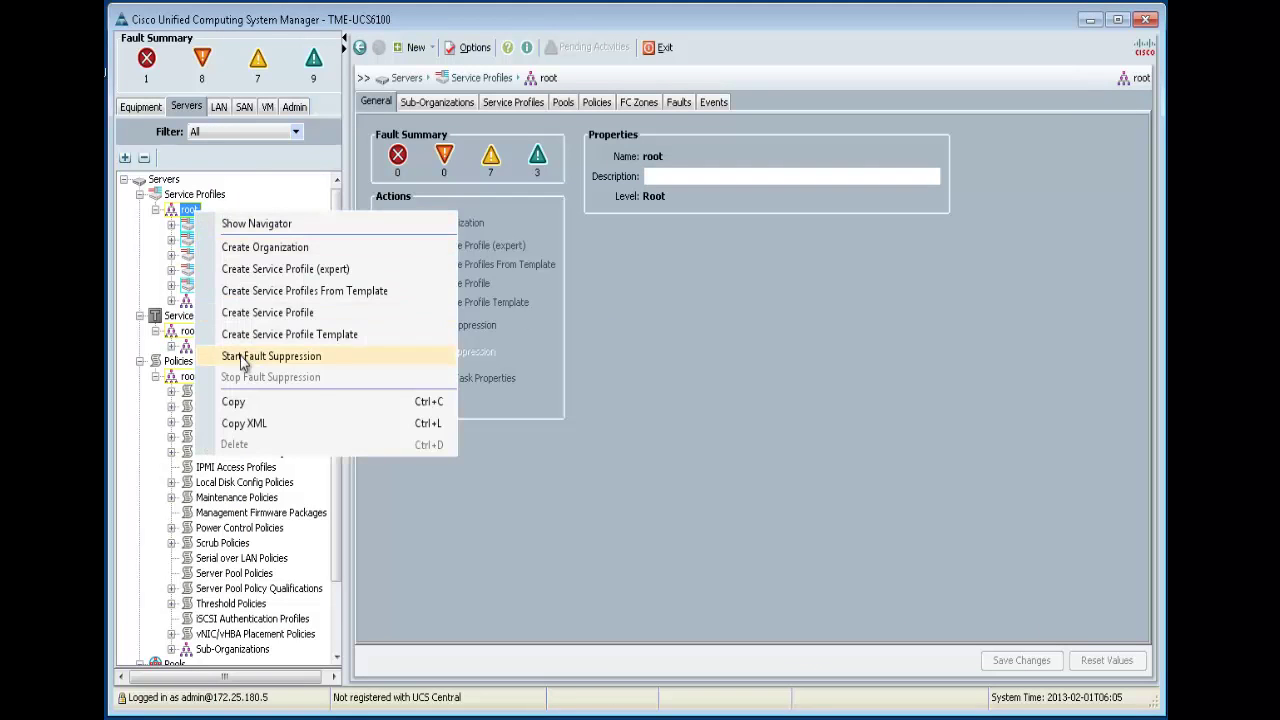
click(252, 270)
text(bare-metal)
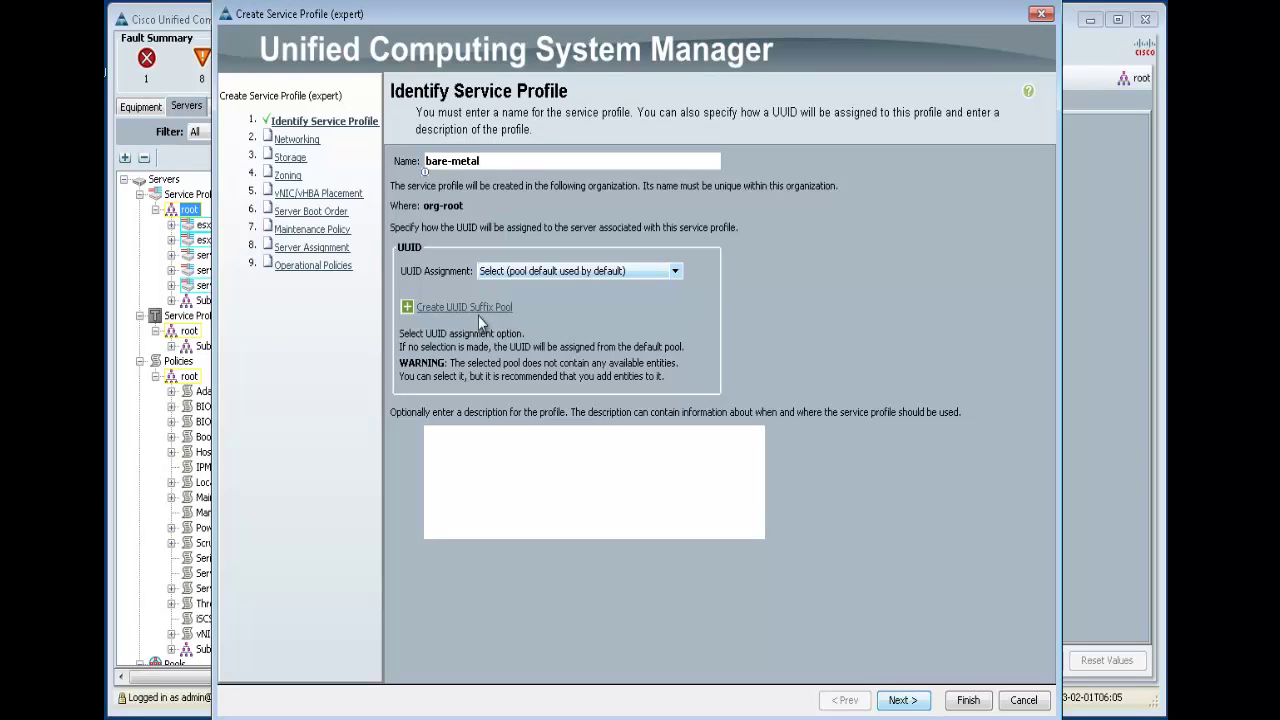
click(640, 271)
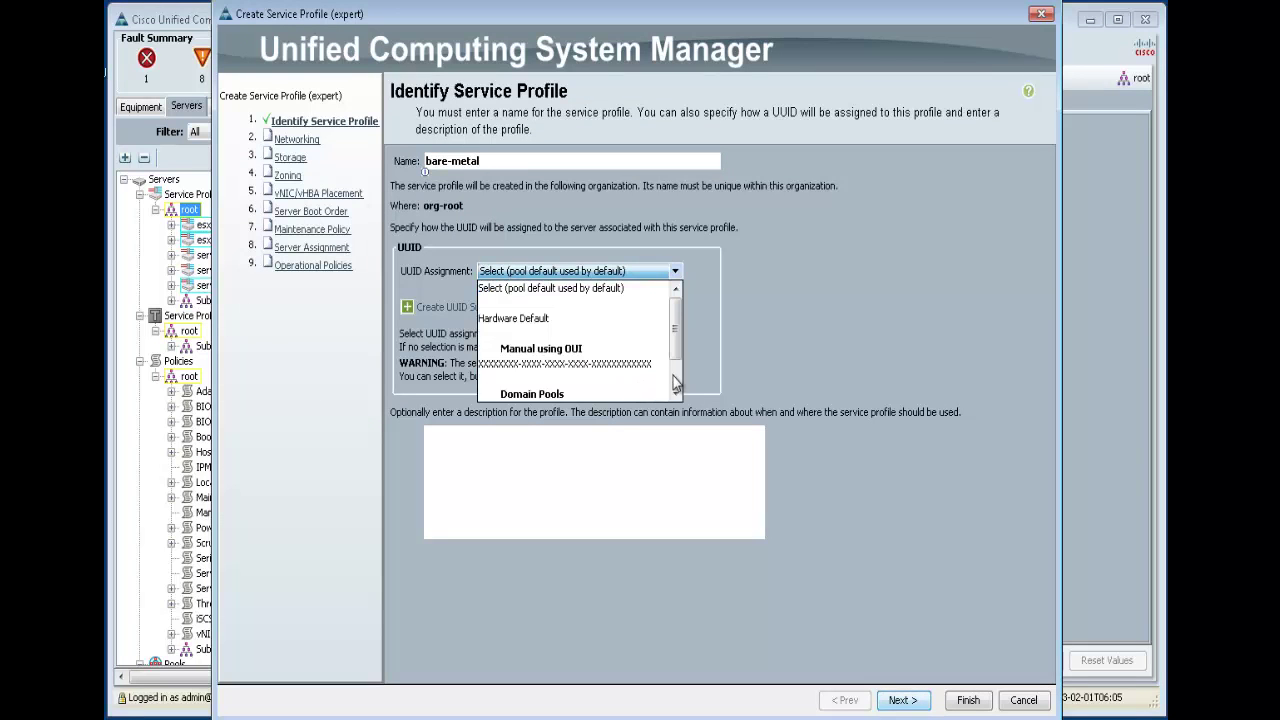
scroll(640, 392, down, 2)
click(606, 386)
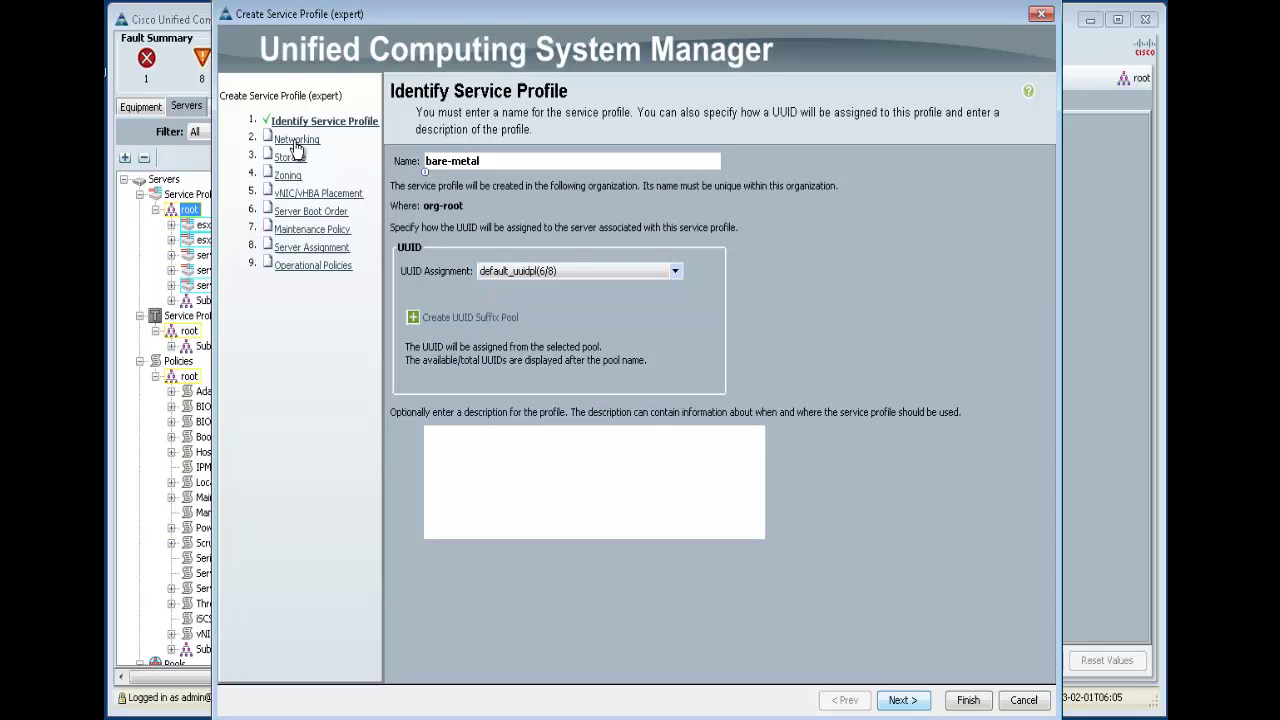
click(296, 140)
- Assign the 2-port LAN connectivity policy and finish creating the bare-metal profile
click(910, 239)
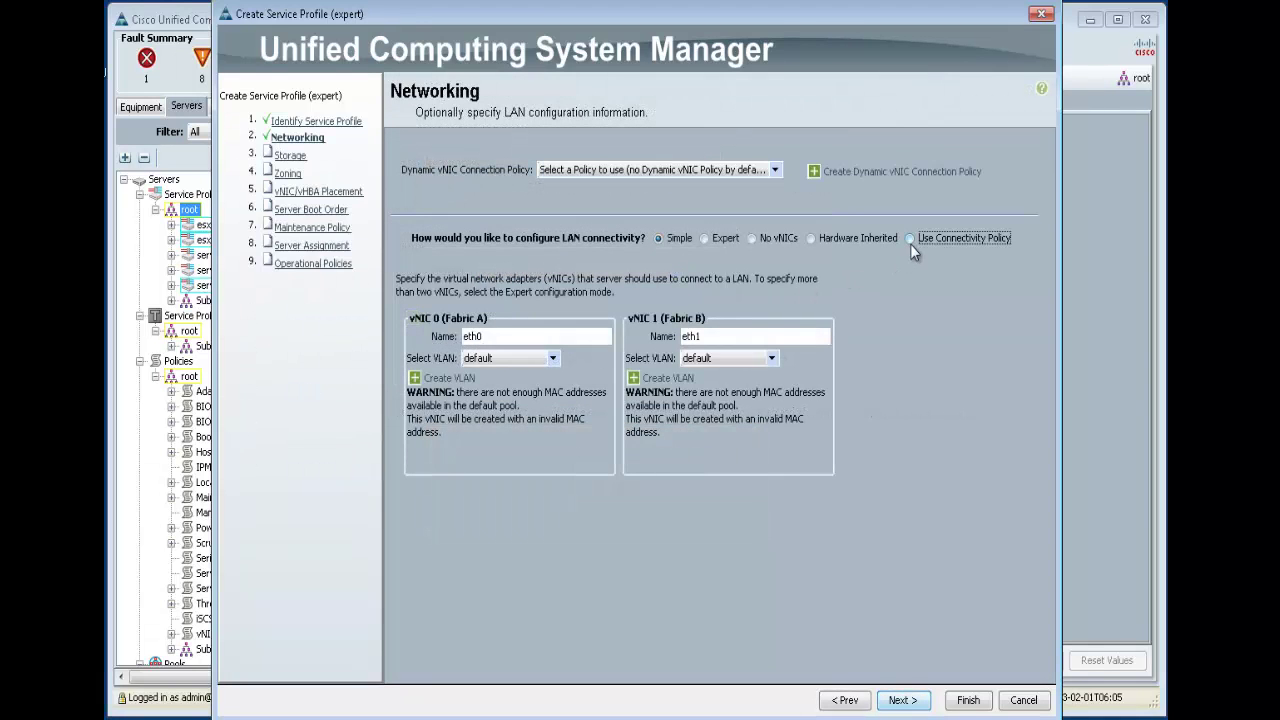
click(587, 269)
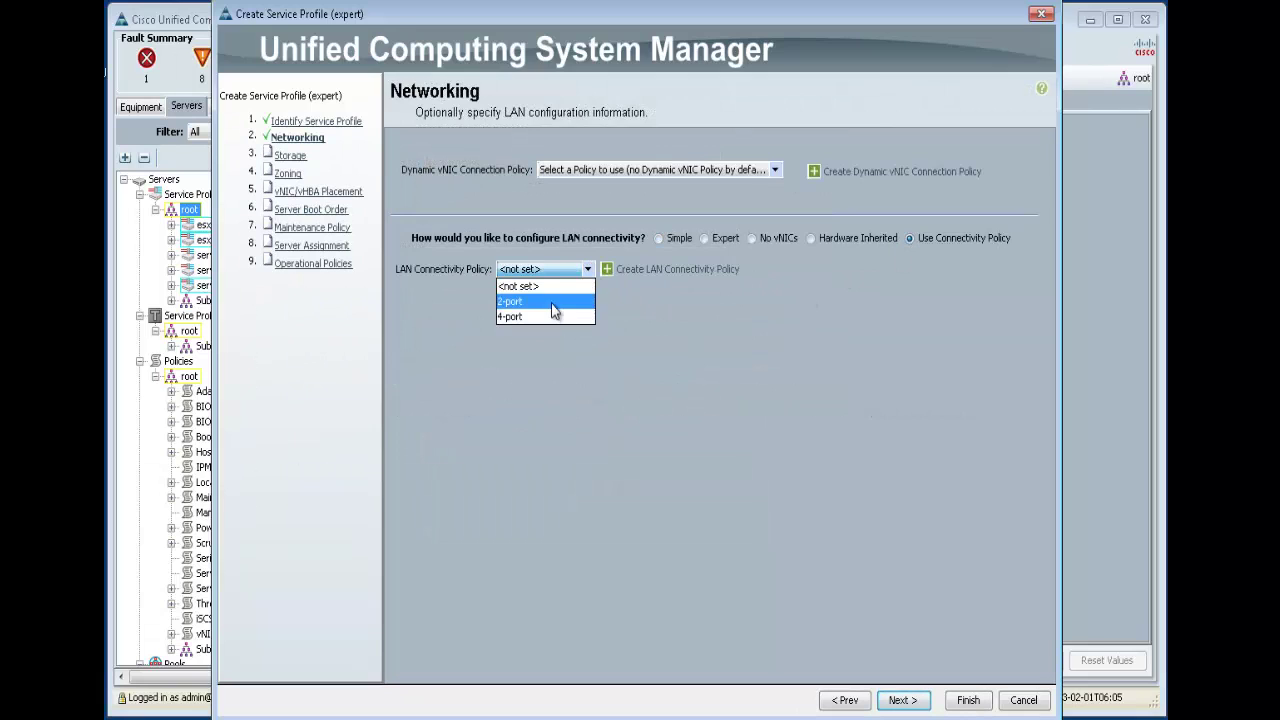
click(554, 302)
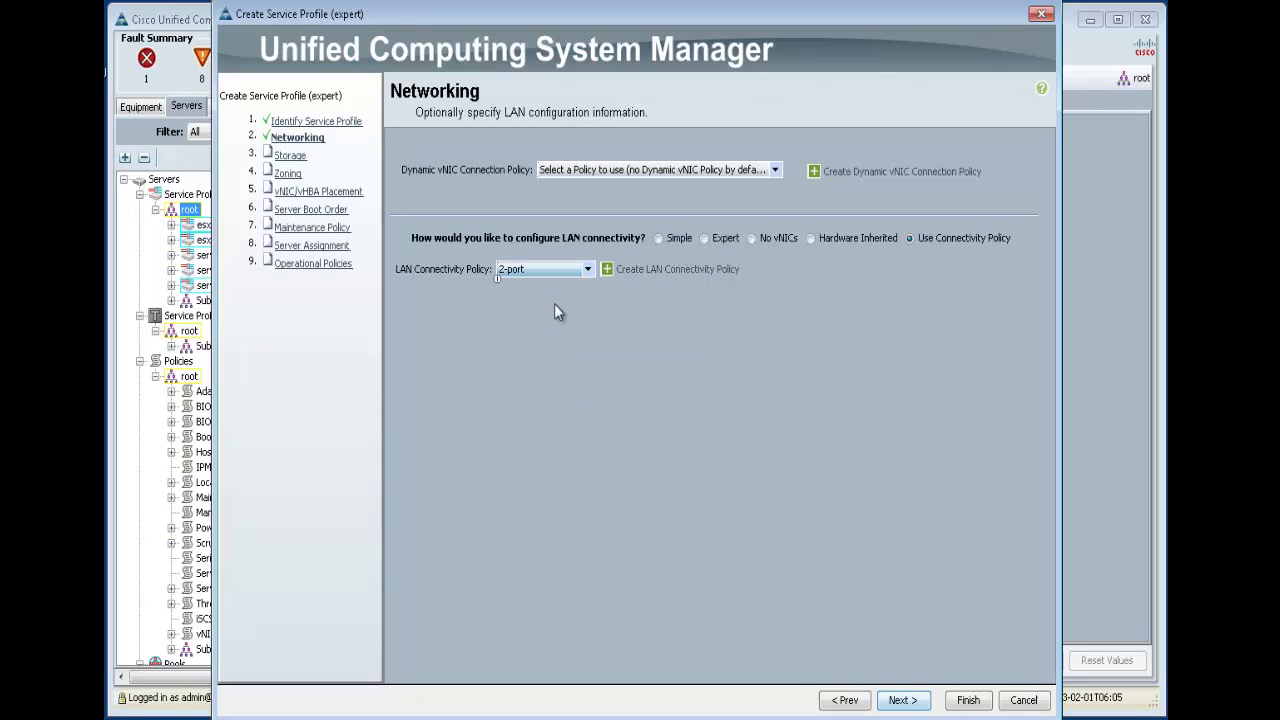
click(902, 700)
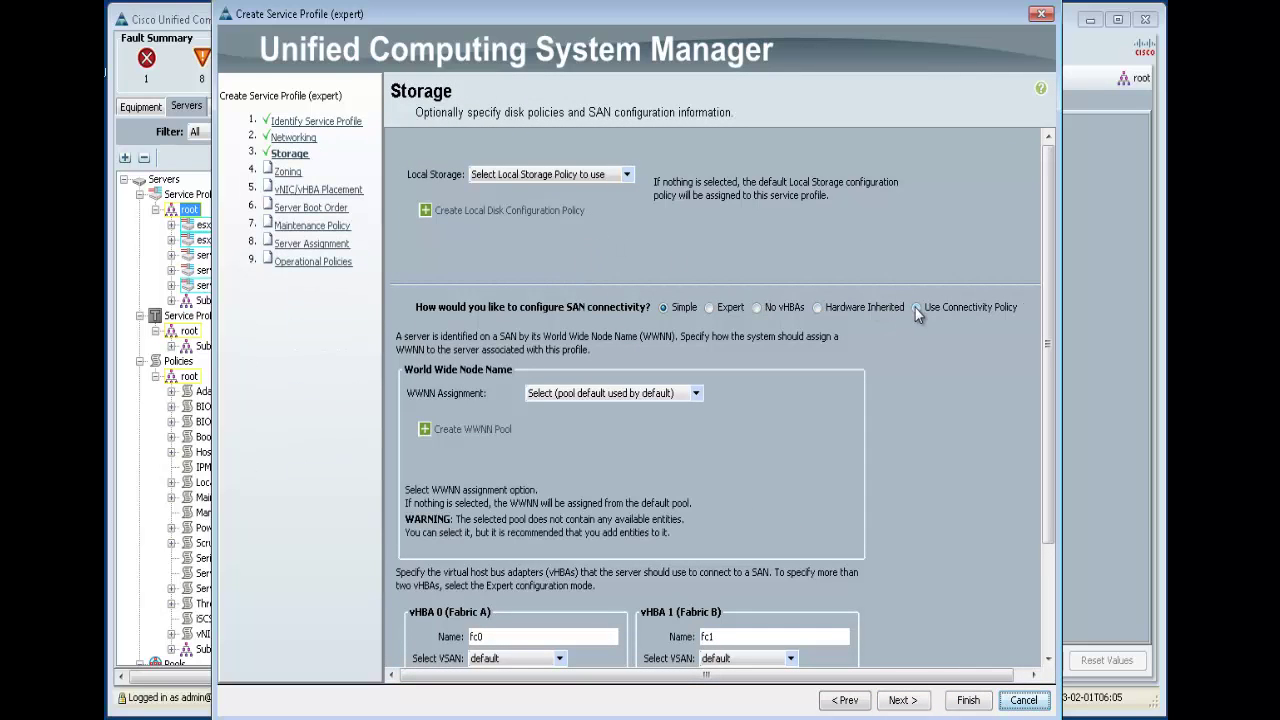
click(968, 700)
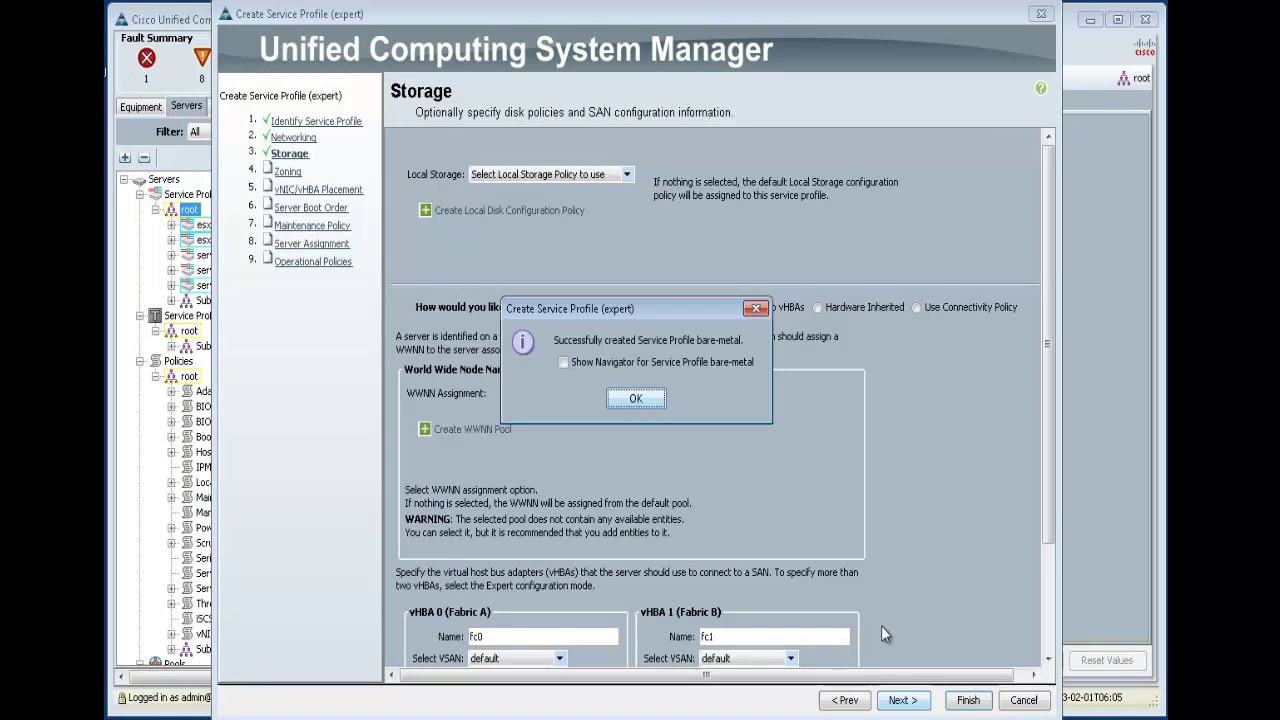
click(645, 400)
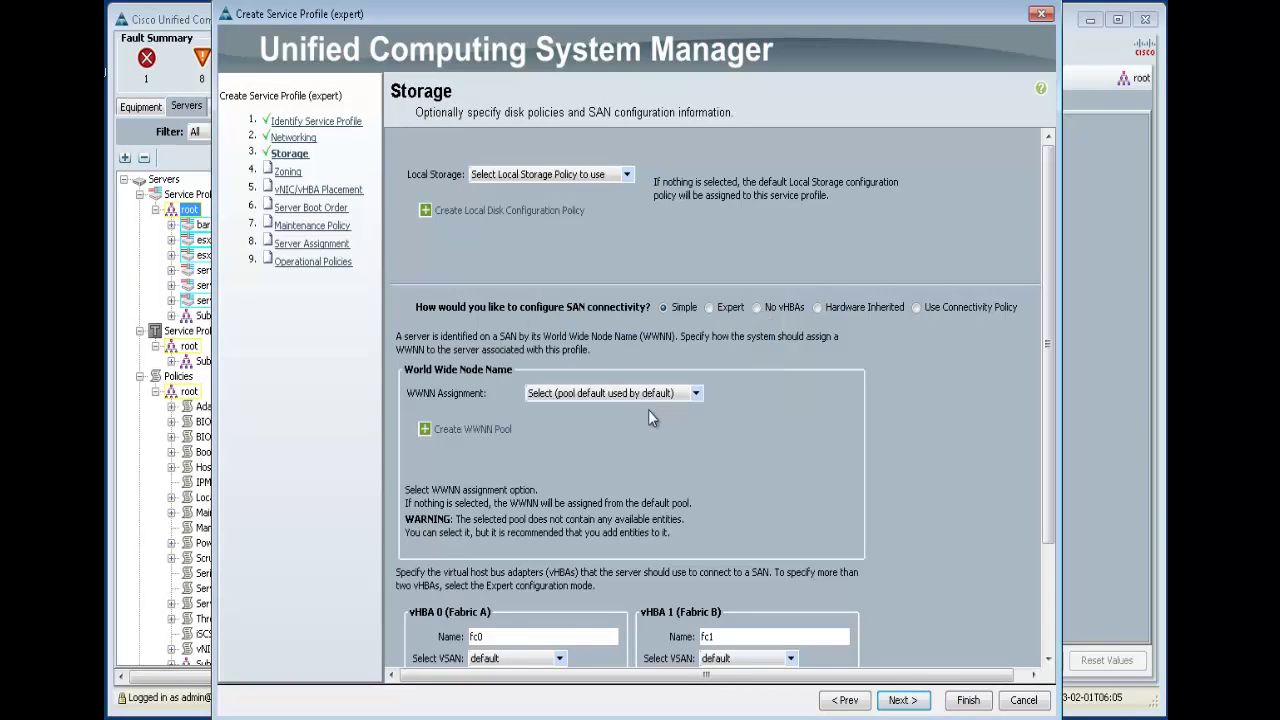